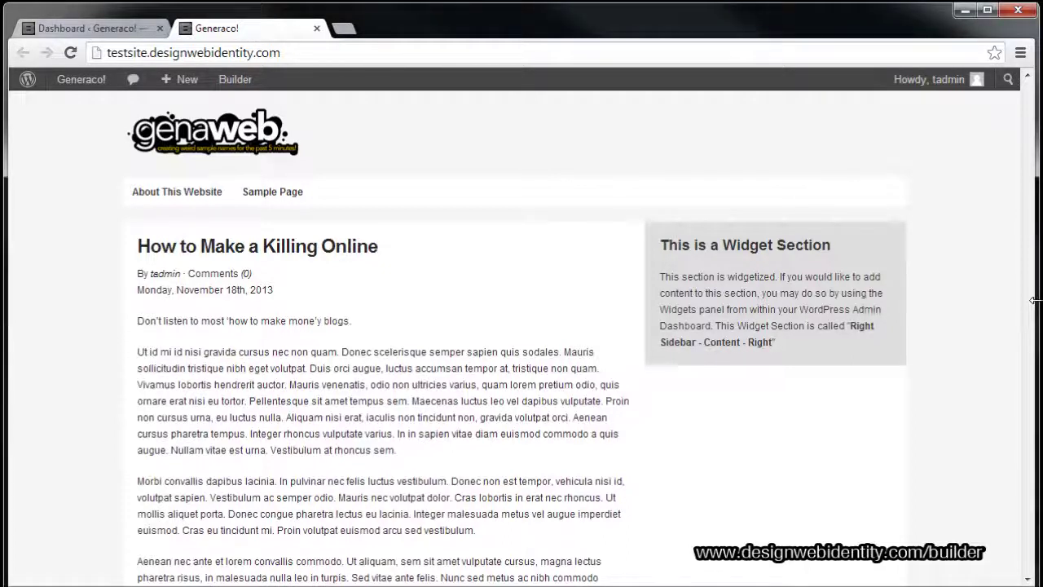
- Check the site's responsive layout by narrowing the browser window, looking through the page, and restoring the window's width
{"action": "left_click_drag", "start_coordinate": [1035, 300], "coordinate": [406, 343]}
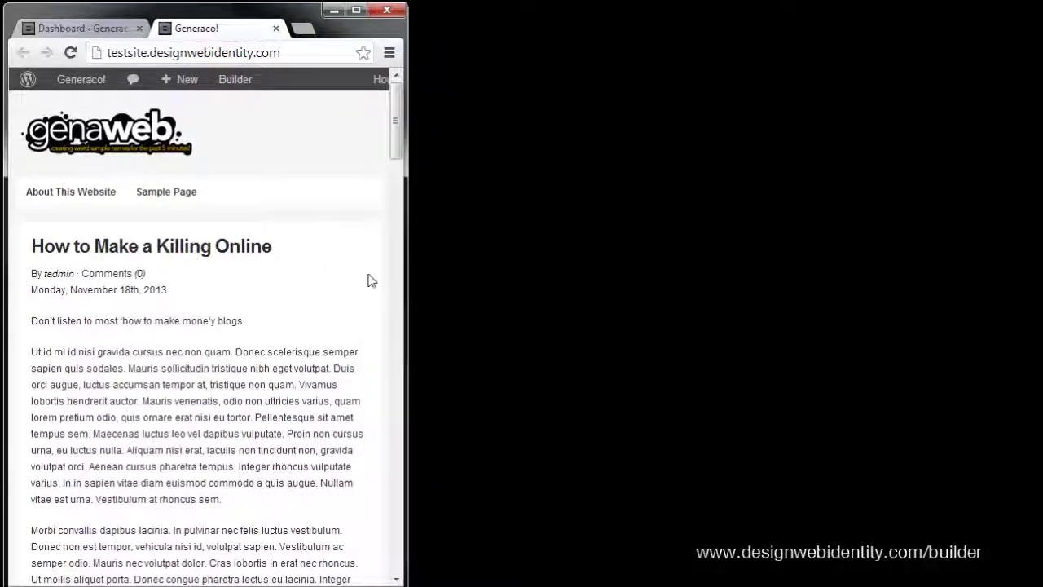
{"action": "left_click_drag", "start_coordinate": [396, 147], "coordinate": [390, 548]}
{"action": "left_click_drag", "start_coordinate": [394, 474], "coordinate": [397, 114]}
{"action": "mouse_move", "coordinate": [408, 181]}
{"action": "left_mouse_down"}
{"action": "mouse_move", "coordinate": [1042, 180]}
{"action": "mouse_move", "coordinate": [1036, 241]}
{"action": "left_mouse_up"}
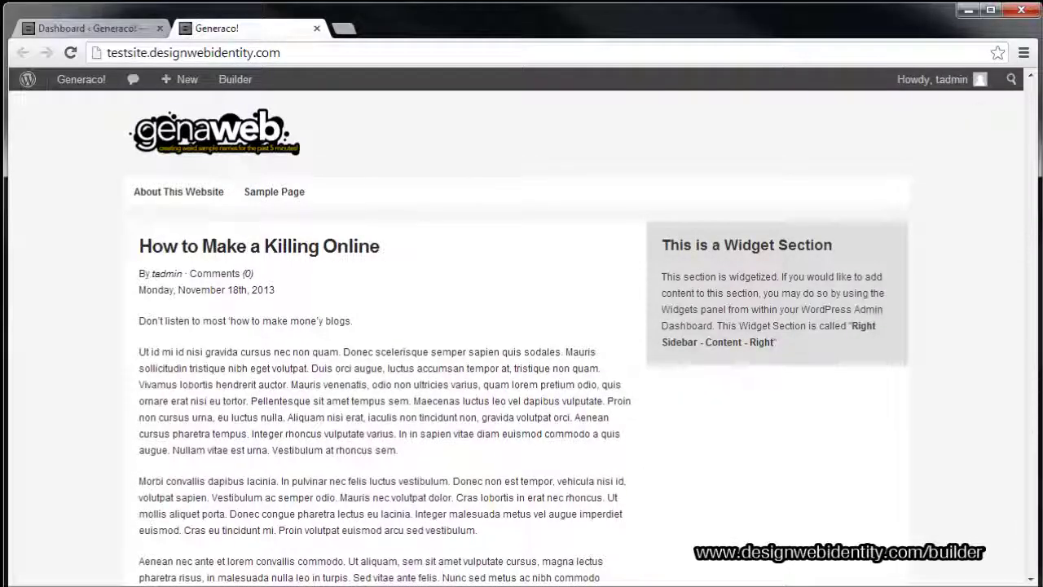
- Go to the page for adding new plugins in the WordPress dashboard
{"action": "left_click", "coordinate": [85, 27]}
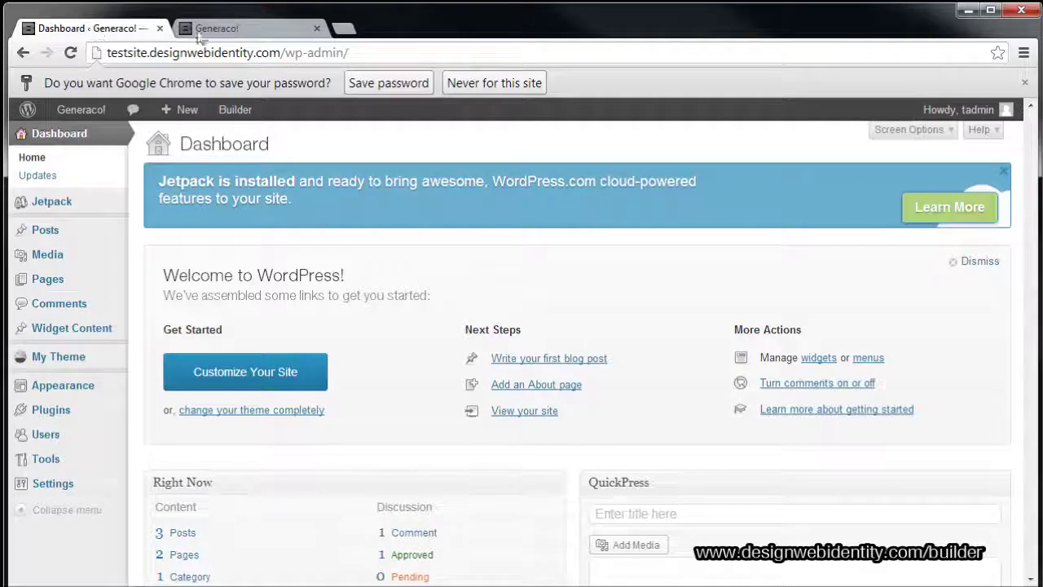
{"action": "mouse_move", "coordinate": [82, 356]}
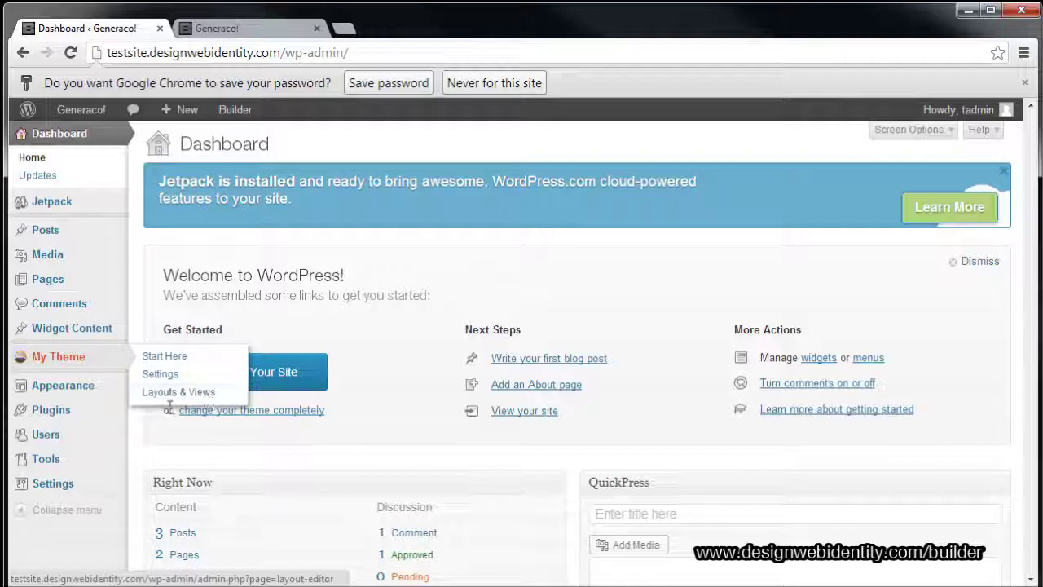
{"action": "mouse_move", "coordinate": [85, 392]}
{"action": "mouse_move", "coordinate": [72, 413]}
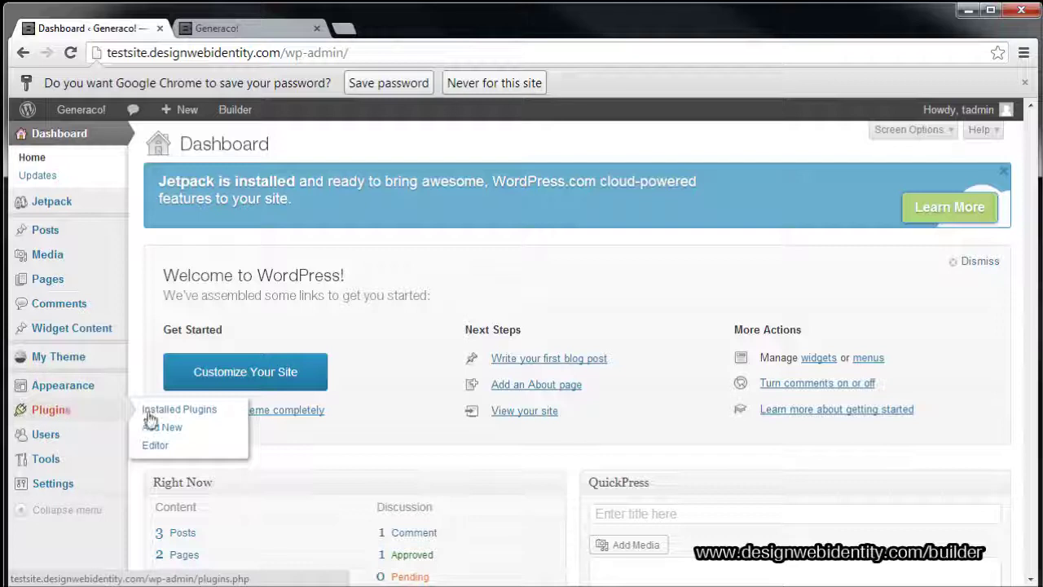
{"action": "left_click", "coordinate": [82, 416]}
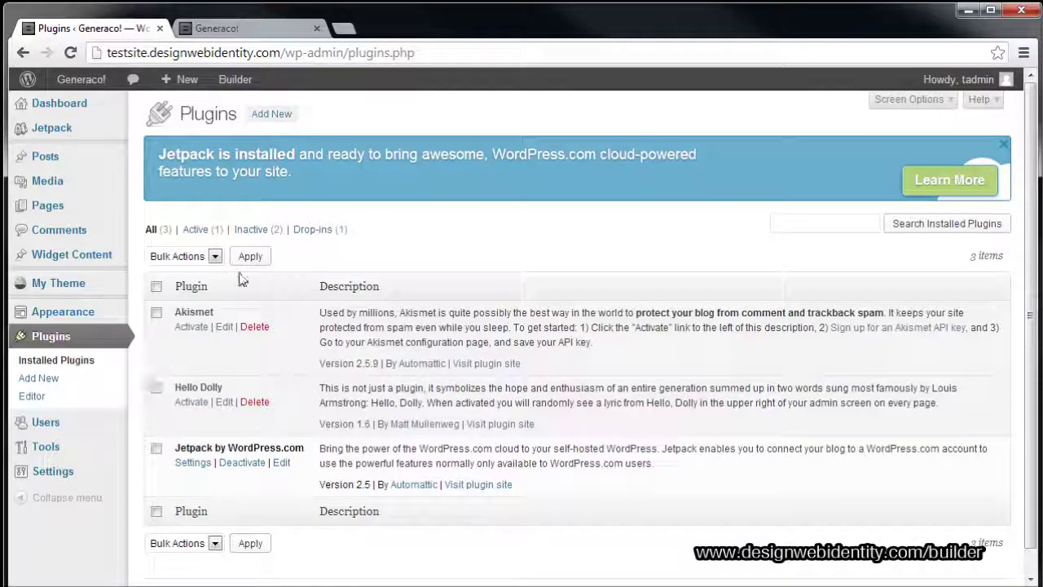
{"action": "left_click", "coordinate": [273, 115]}
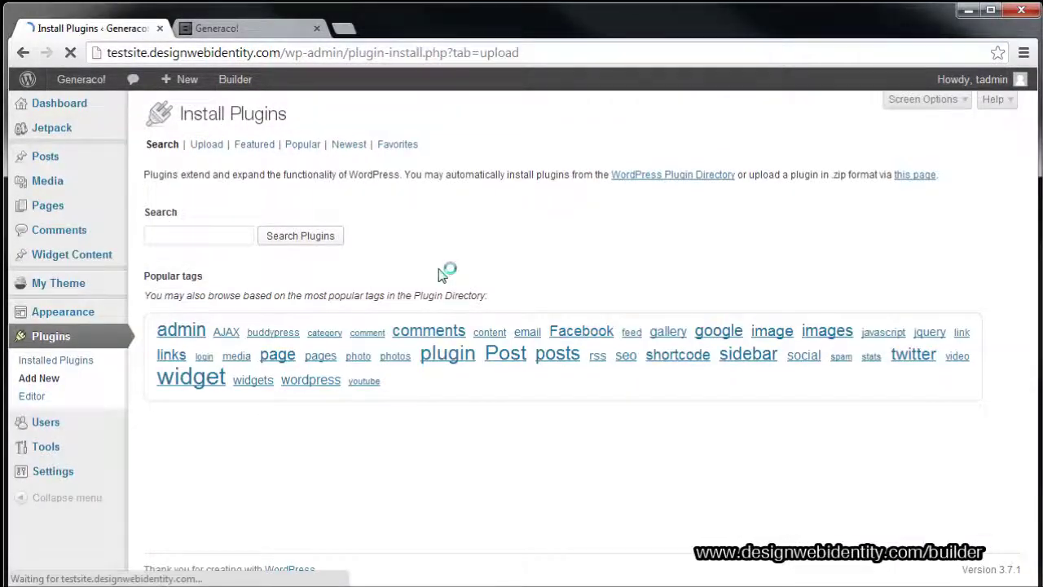
- Install the plugin from the uploaded file builder-style-manager-0.6.19.zip and activate it
{"action": "left_click", "coordinate": [181, 235]}
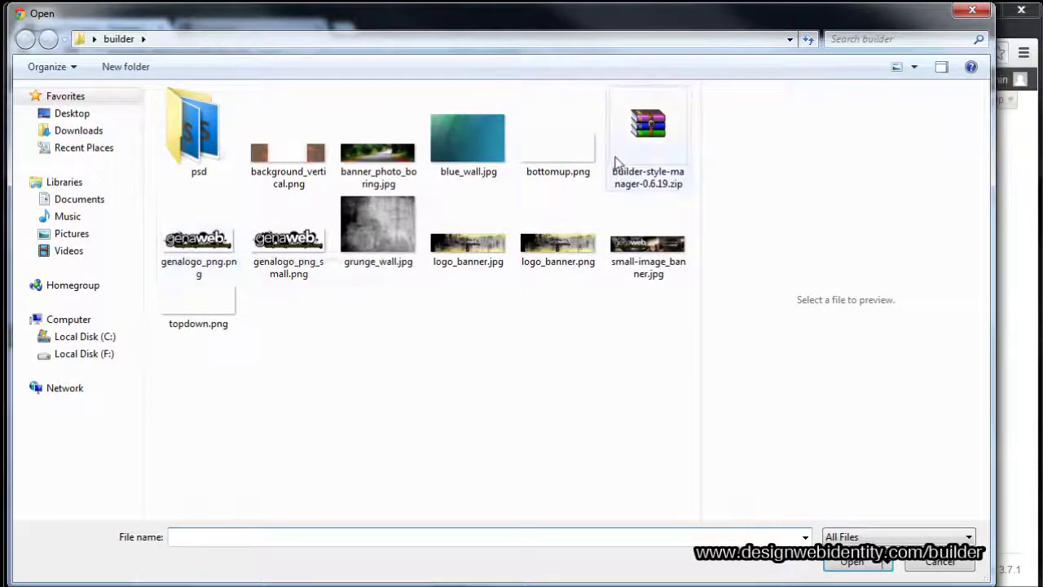
{"action": "left_click", "coordinate": [633, 160]}
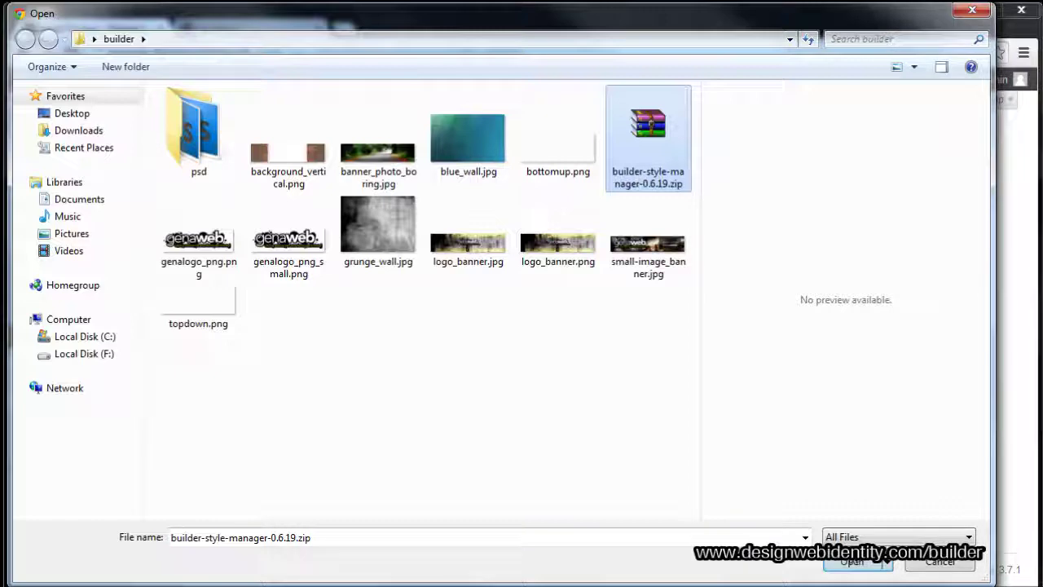
{"action": "left_click", "coordinate": [851, 562]}
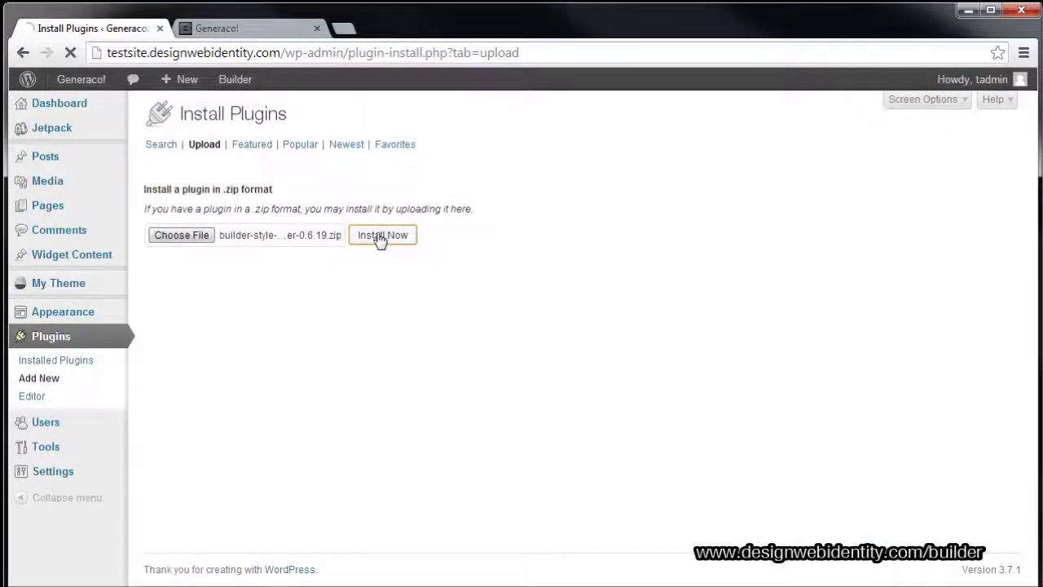
{"action": "left_click", "coordinate": [380, 235]}
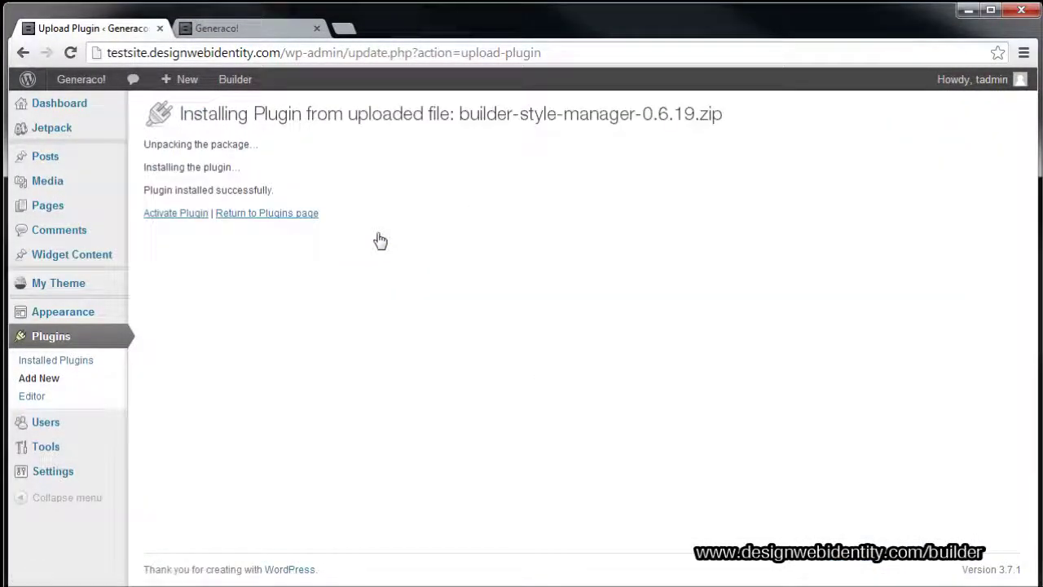
{"action": "left_click", "coordinate": [171, 216]}
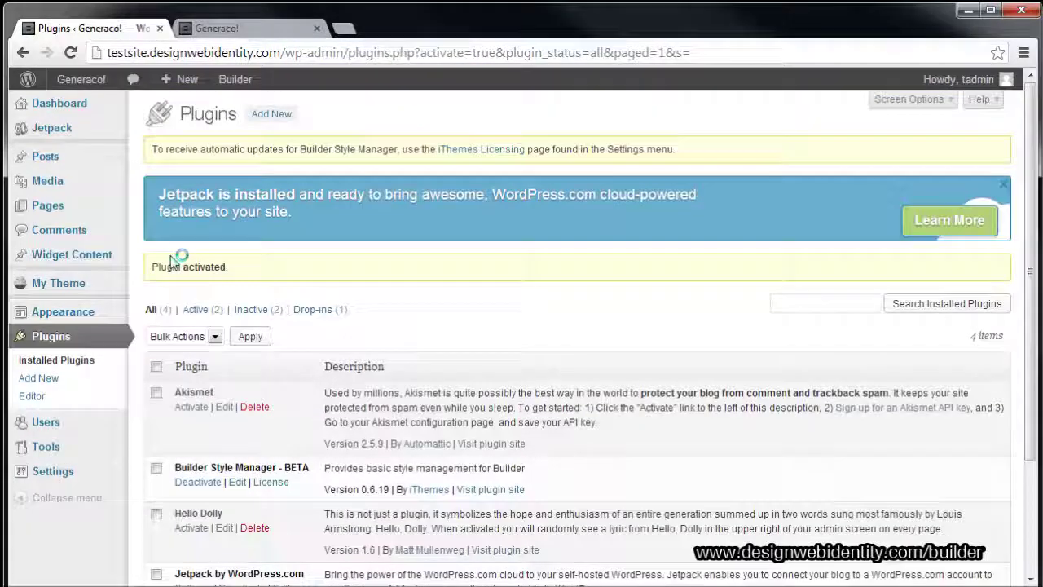
- Open the theme's Style Manager to list the available styles
{"action": "mouse_move", "coordinate": [106, 285]}
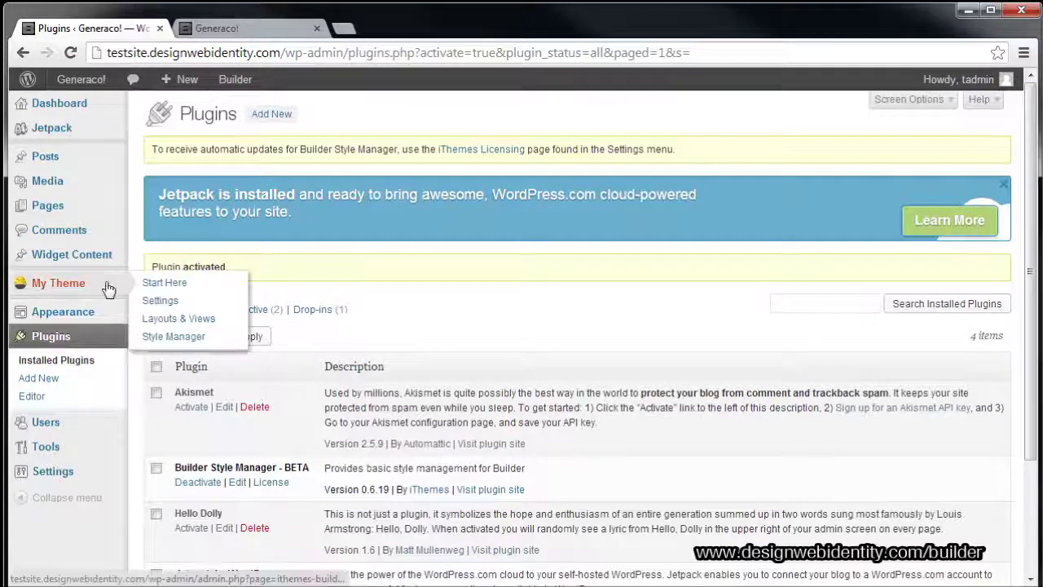
{"action": "left_click", "coordinate": [174, 336]}
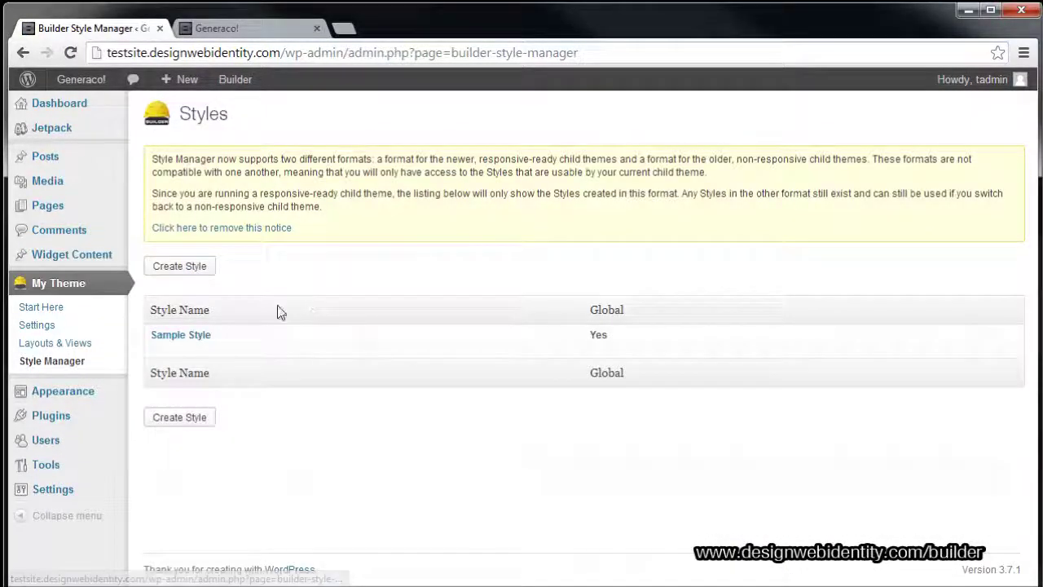
{"action": "mouse_move", "coordinate": [193, 342]}
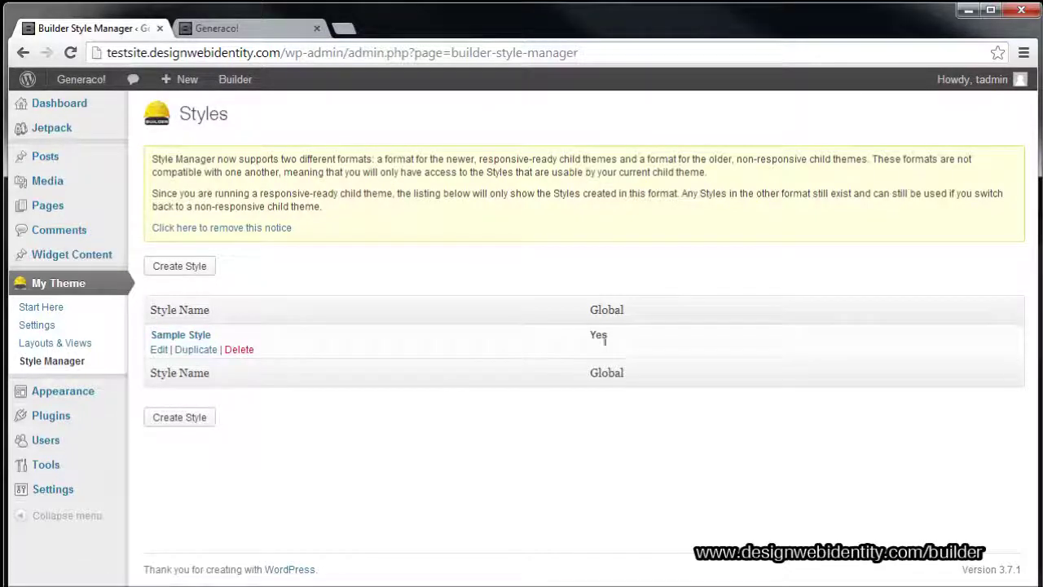
- Reload the site's front page and examine its navigation bar, post links and widget section text under the sample style
{"action": "left_click", "coordinate": [250, 27]}
{"action": "key", "text": "F5"}
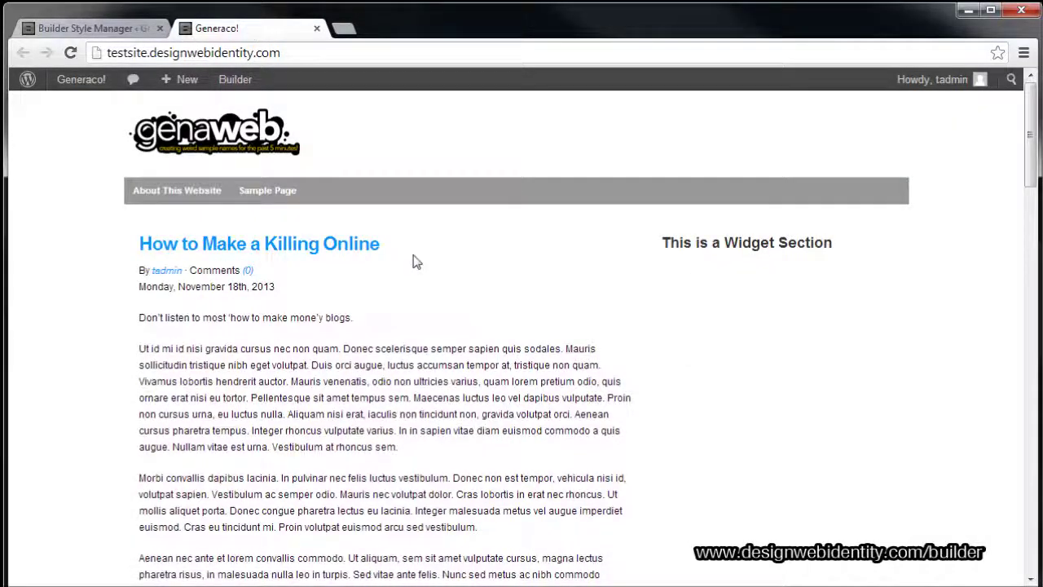
{"action": "scroll", "coordinate": [216, 316], "scroll_direction": "down", "scroll_amount": 10}
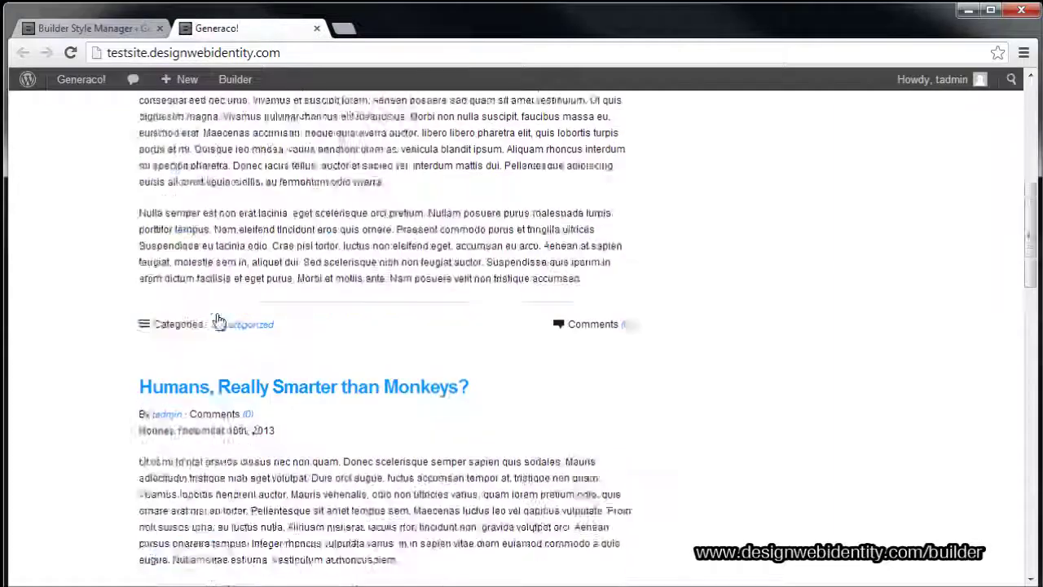
{"action": "scroll", "coordinate": [272, 517], "scroll_direction": "up", "scroll_amount": 2}
{"action": "scroll", "coordinate": [334, 513], "scroll_direction": "up", "scroll_amount": 4}
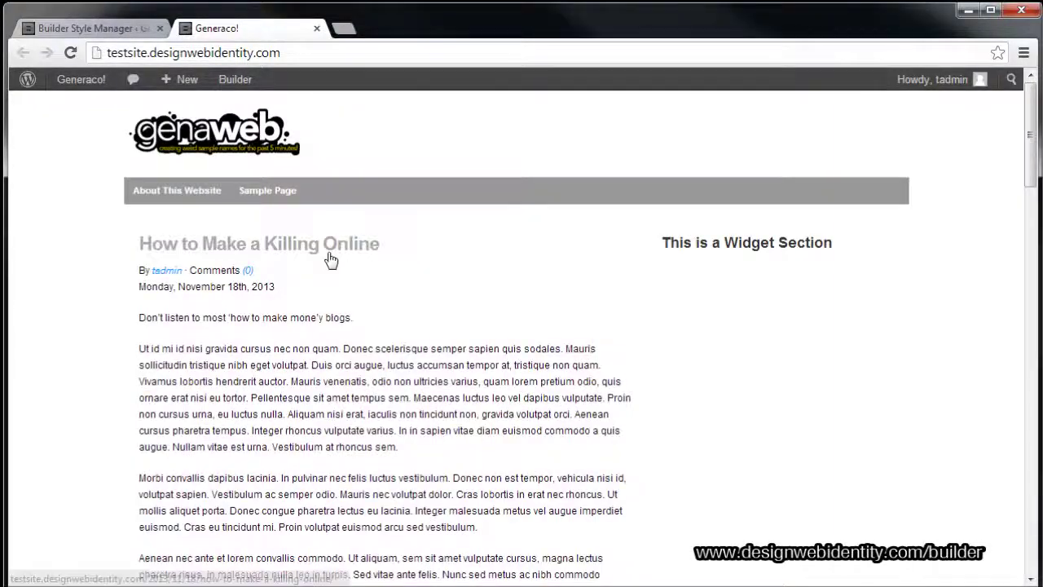
{"action": "left_click_drag", "start_coordinate": [670, 242], "coordinate": [816, 406]}
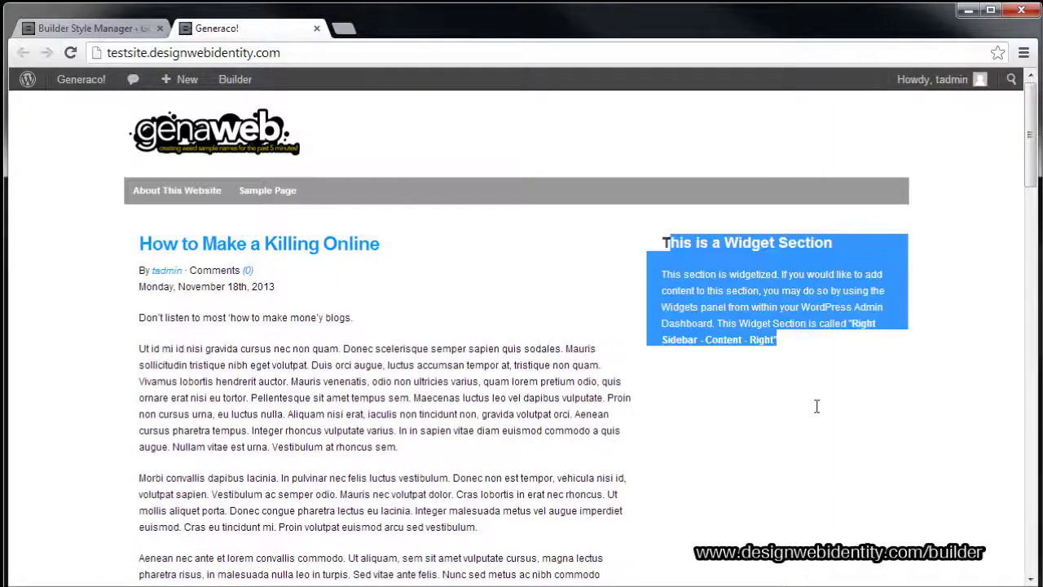
{"action": "left_click", "coordinate": [741, 288]}
{"action": "left_click_drag", "start_coordinate": [690, 274], "coordinate": [812, 354]}
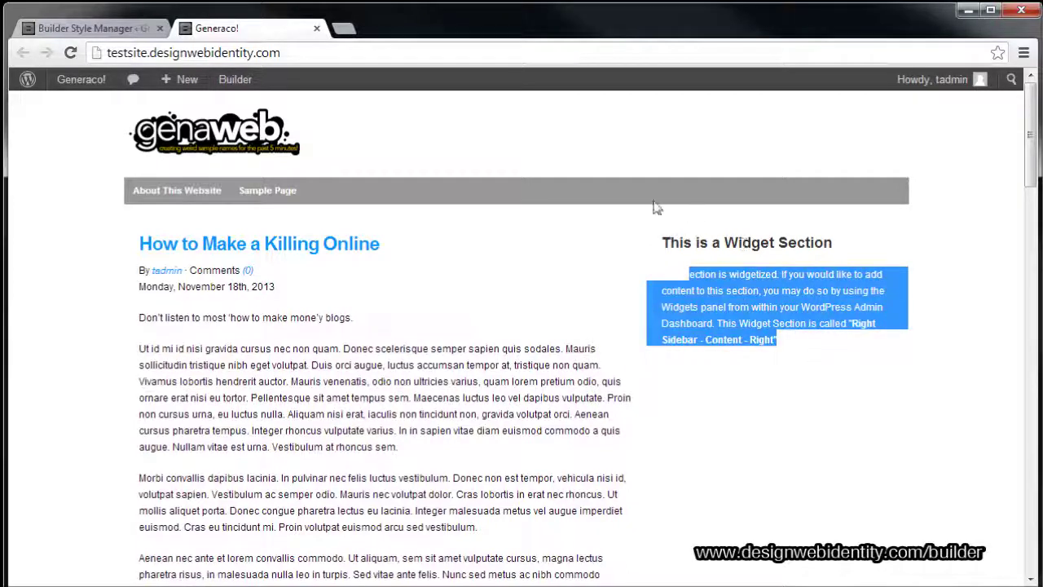
{"action": "left_click", "coordinate": [709, 314]}
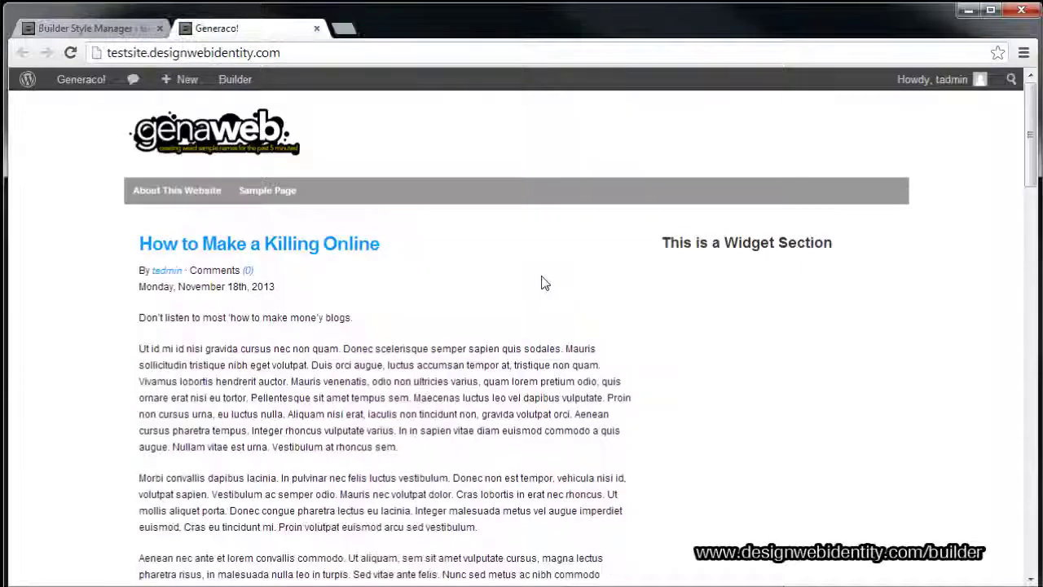
- Duplicate Sample Style in the Style Manager and name the copy "Video Style"
{"action": "left_click", "coordinate": [116, 28]}
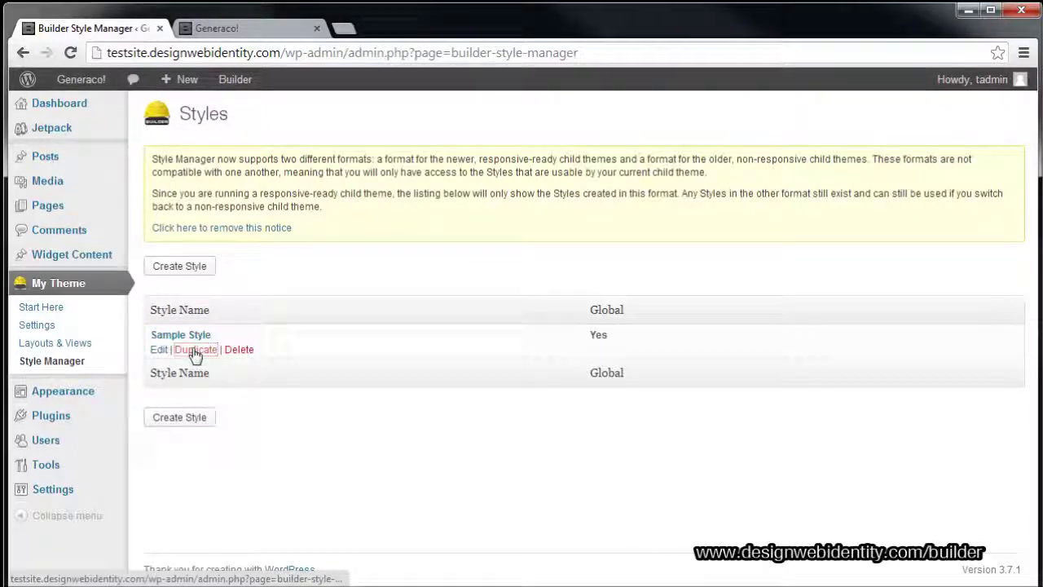
{"action": "left_click", "coordinate": [194, 352]}
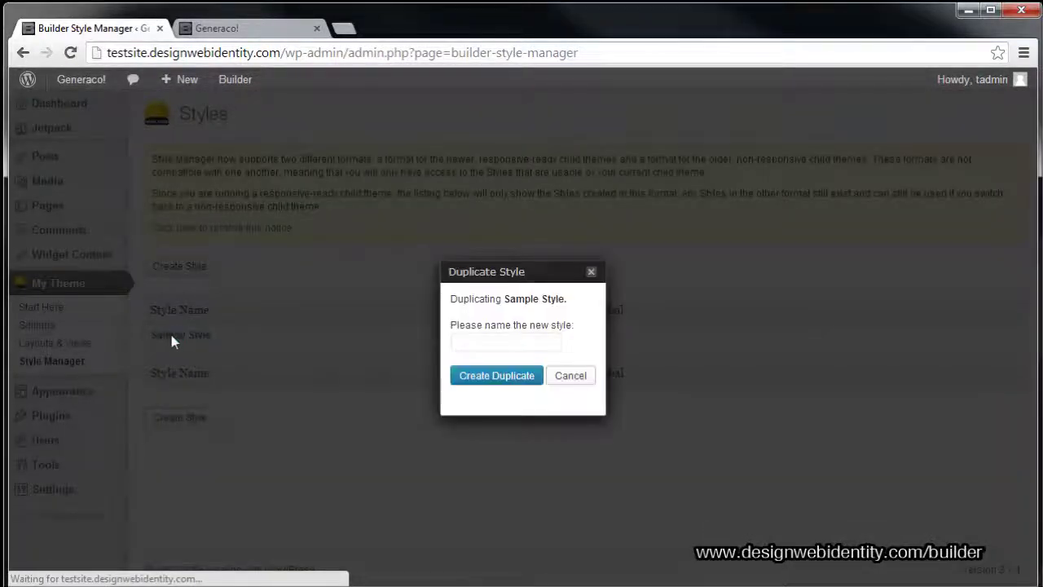
{"action": "left_click", "coordinate": [474, 341]}
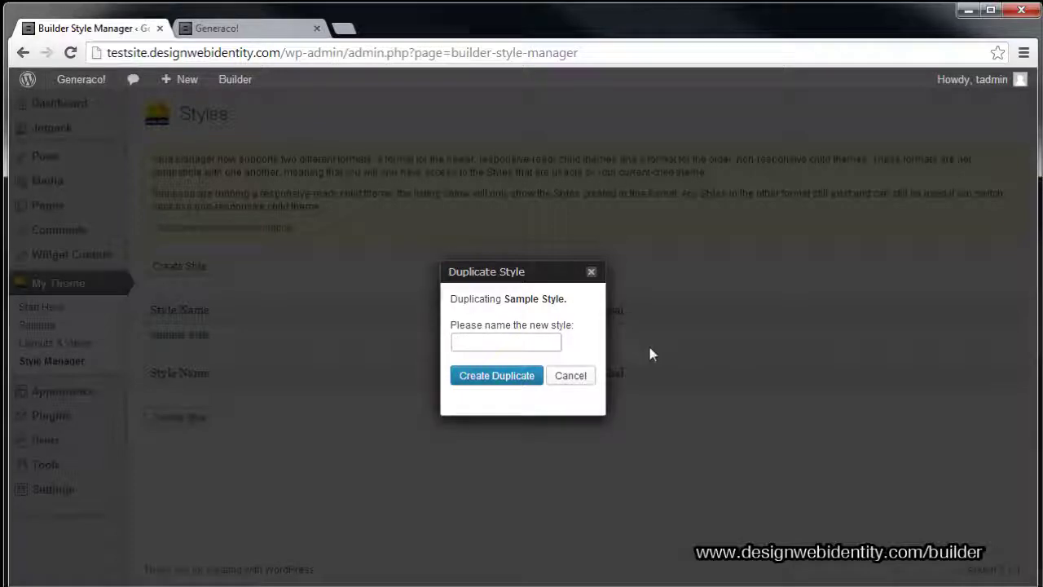
{"action": "type", "text": "Video Style"}
{"action": "key", "text": "Return"}
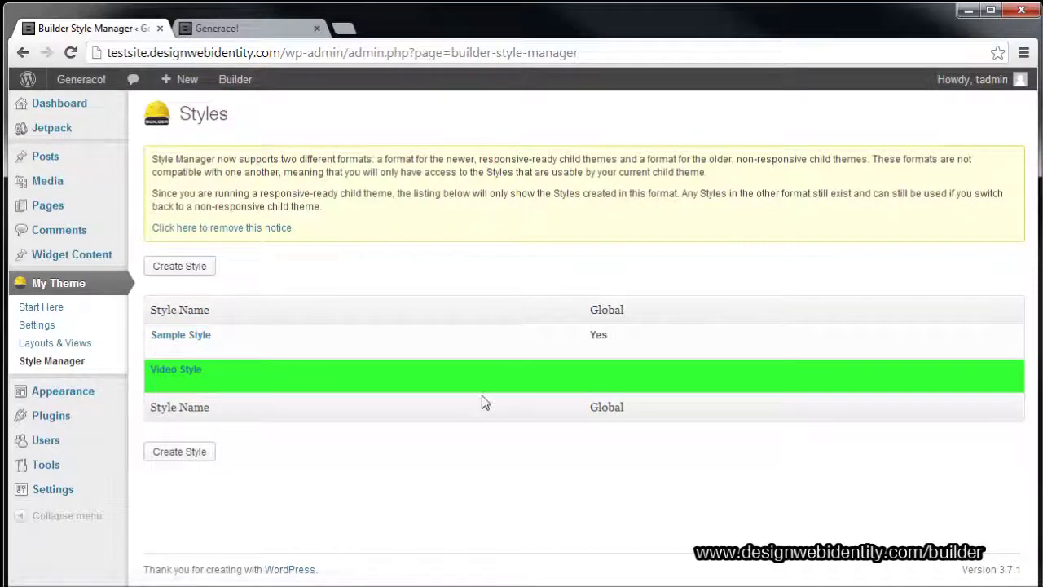
- Open Video Style for editing and set its Global option to Yes
{"action": "left_click", "coordinate": [168, 371]}
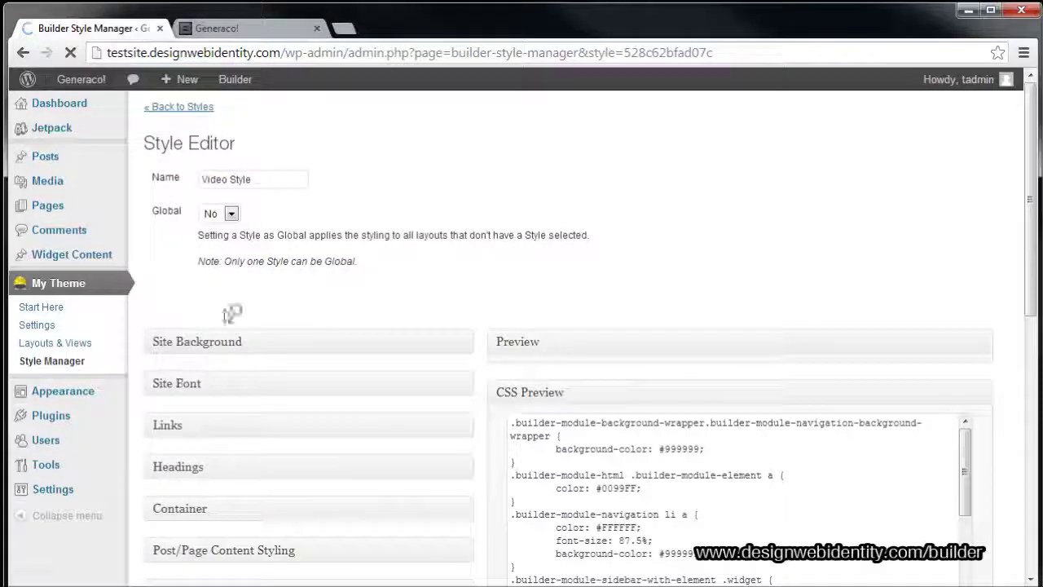
{"action": "left_click", "coordinate": [230, 214]}
{"action": "left_click", "coordinate": [222, 242]}
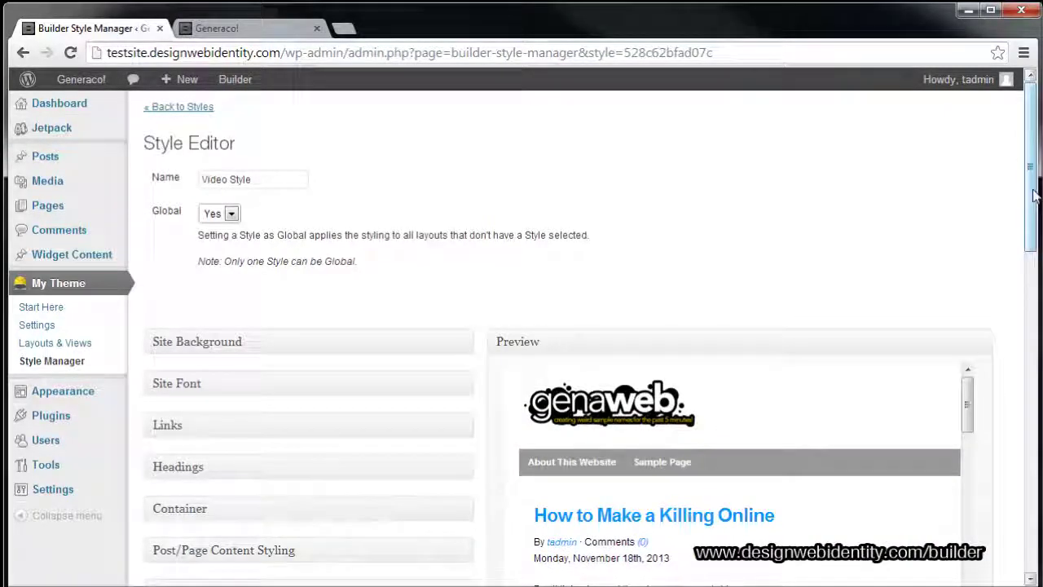
{"action": "scroll", "coordinate": [1033, 195], "scroll_direction": "down", "scroll_amount": 4}
{"action": "scroll", "coordinate": [1032, 200], "scroll_direction": "up", "scroll_amount": 4}
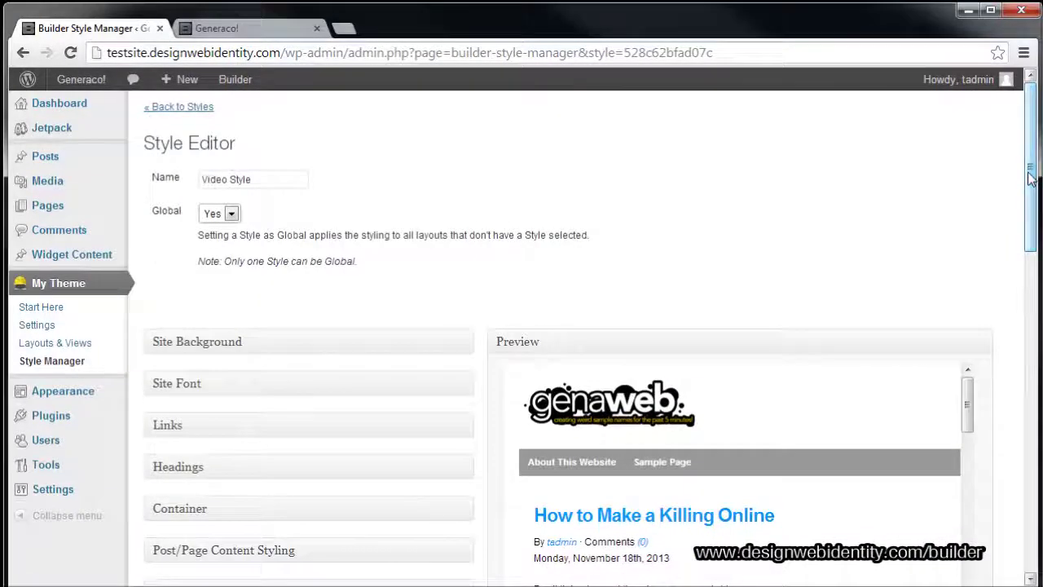
- Set the Site Background color of Video Style to dark blue #045b8a and check the preview
{"action": "left_click", "coordinate": [466, 348]}
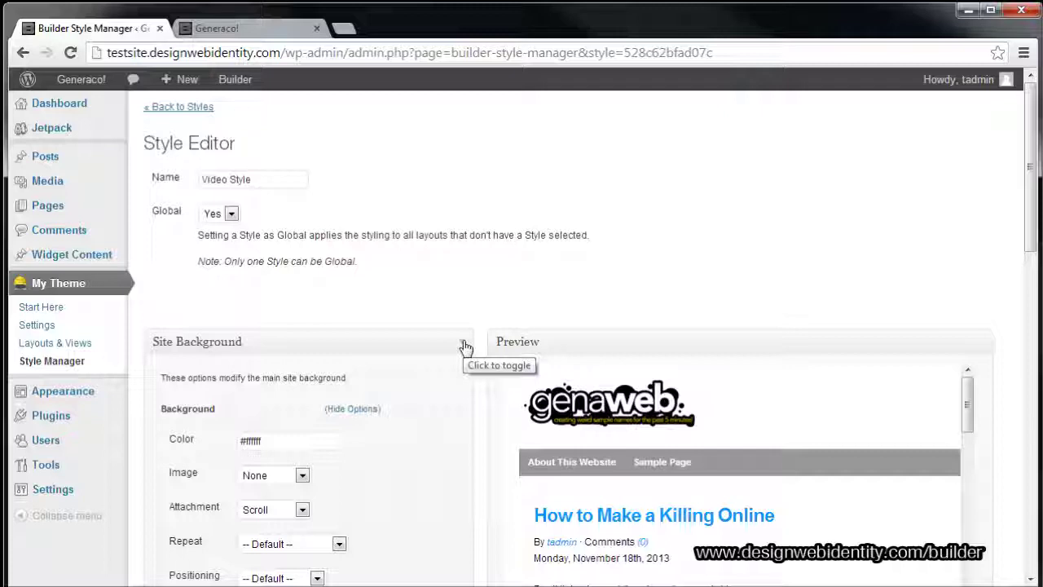
{"action": "left_click_drag", "start_coordinate": [268, 440], "coordinate": [233, 440]}
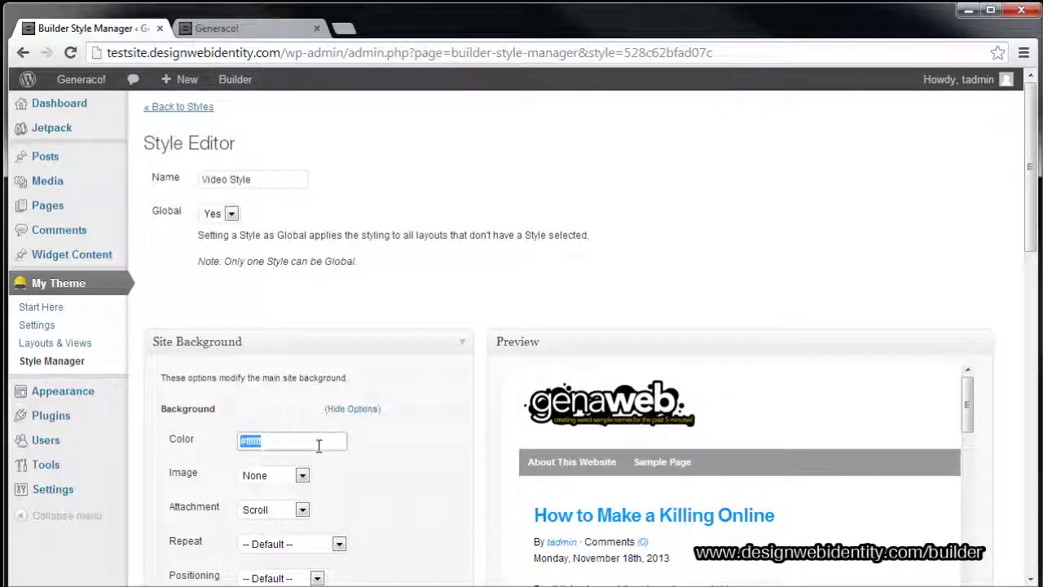
{"action": "left_click", "coordinate": [274, 441]}
{"action": "left_click_drag", "start_coordinate": [390, 342], "coordinate": [391, 395]}
{"action": "left_click", "coordinate": [364, 314]}
{"action": "left_click_drag", "start_coordinate": [399, 342], "coordinate": [392, 352]}
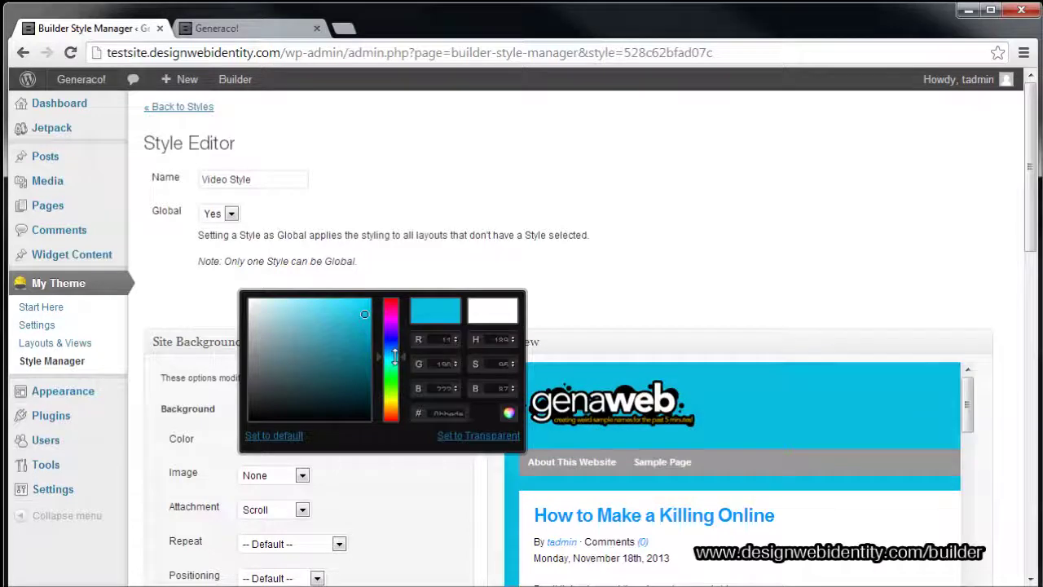
{"action": "left_click", "coordinate": [367, 354]}
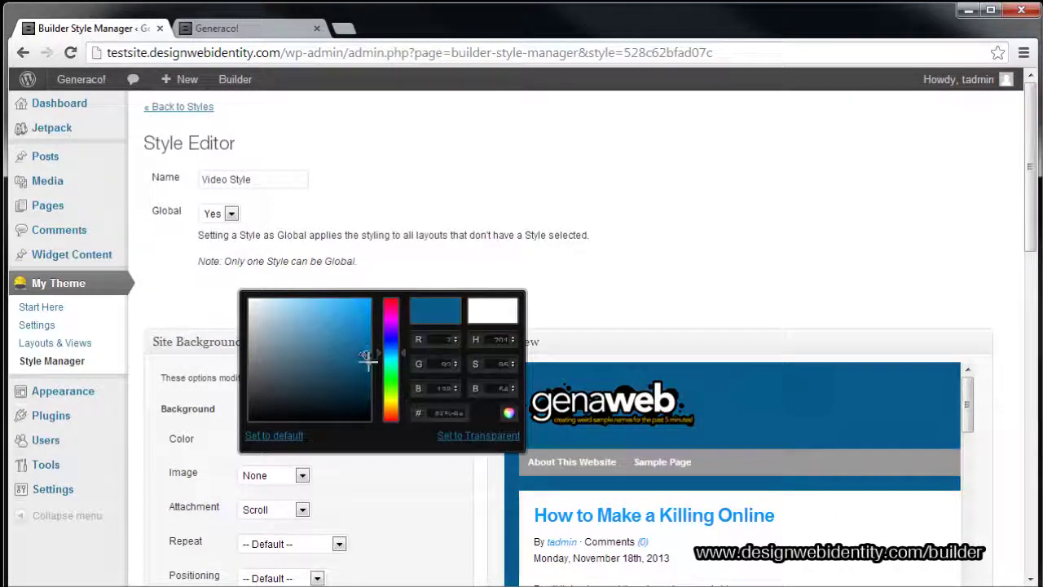
{"action": "left_click", "coordinate": [437, 522]}
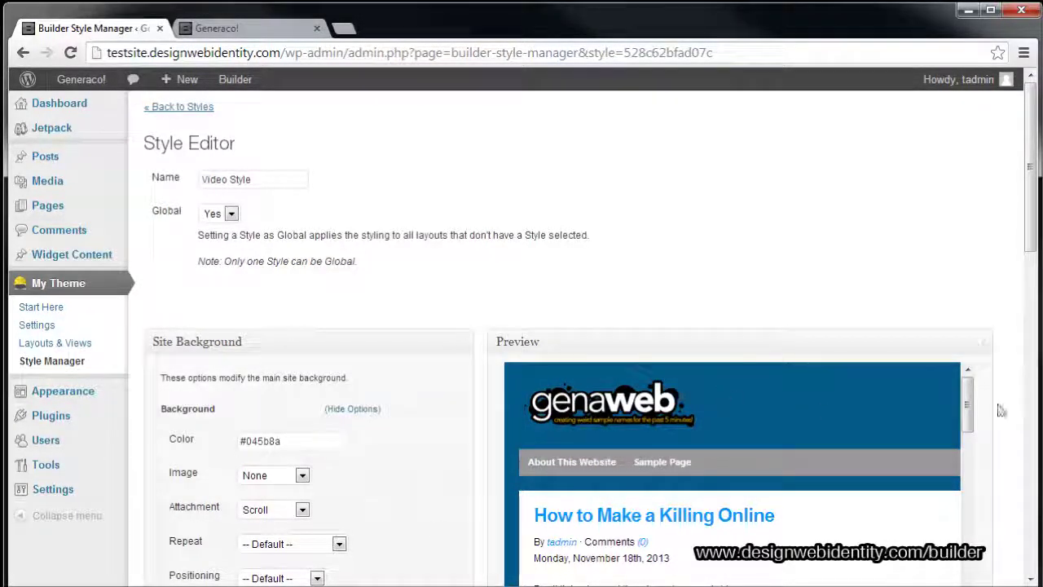
{"action": "mouse_move", "coordinate": [971, 406]}
{"action": "left_mouse_down"}
{"action": "mouse_move", "coordinate": [970, 420]}
{"action": "mouse_move", "coordinate": [969, 388]}
{"action": "left_mouse_up"}
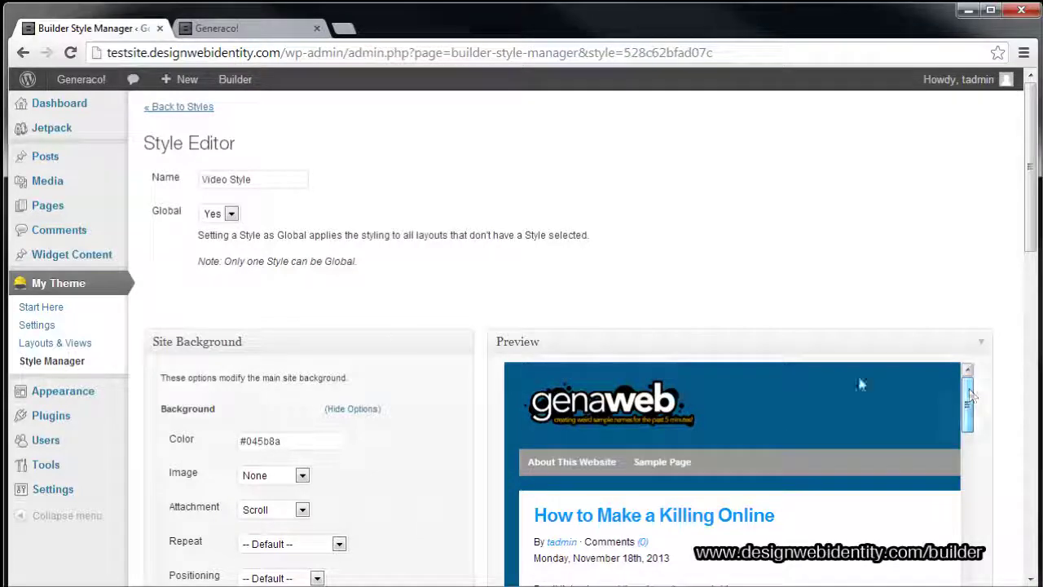
{"action": "scroll", "coordinate": [487, 522], "scroll_direction": "down", "scroll_amount": 10}
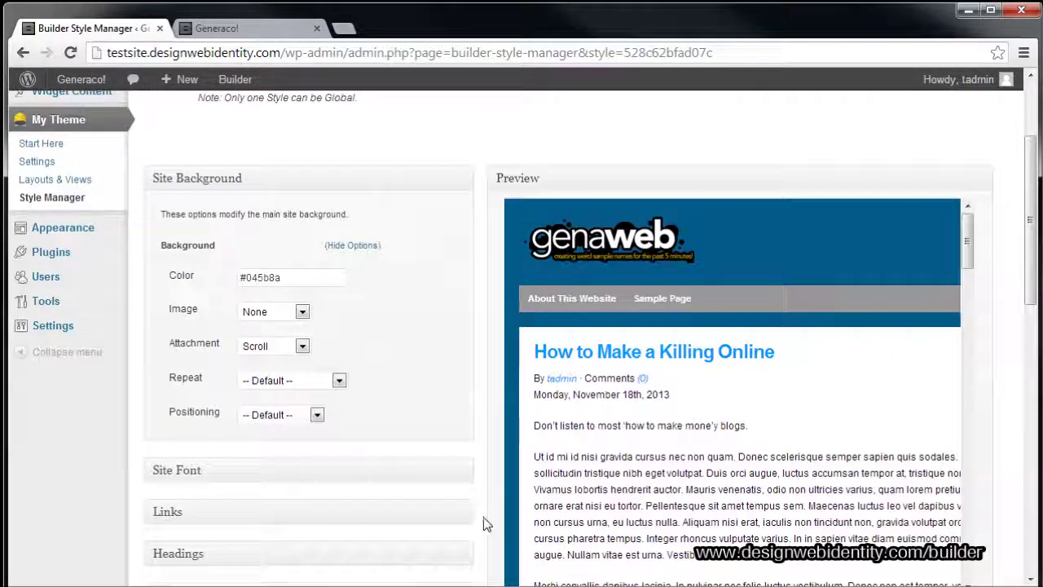
- Save Video Style while staying in the editor, and reload the site's front page to check the new background
{"action": "scroll", "coordinate": [336, 544], "scroll_direction": "down", "scroll_amount": 2}
{"action": "left_click", "coordinate": [289, 507]}
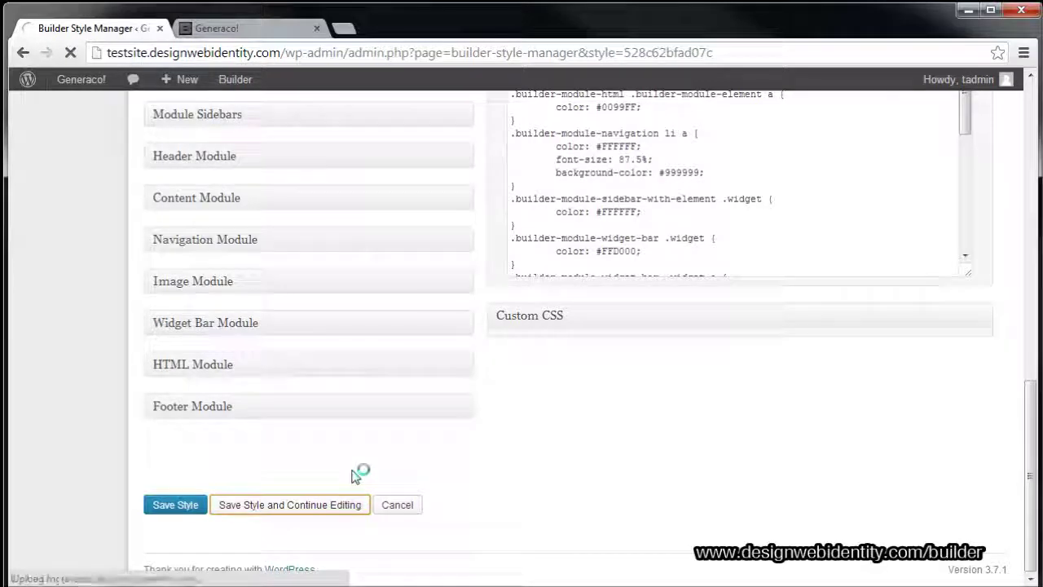
{"action": "left_click", "coordinate": [258, 29]}
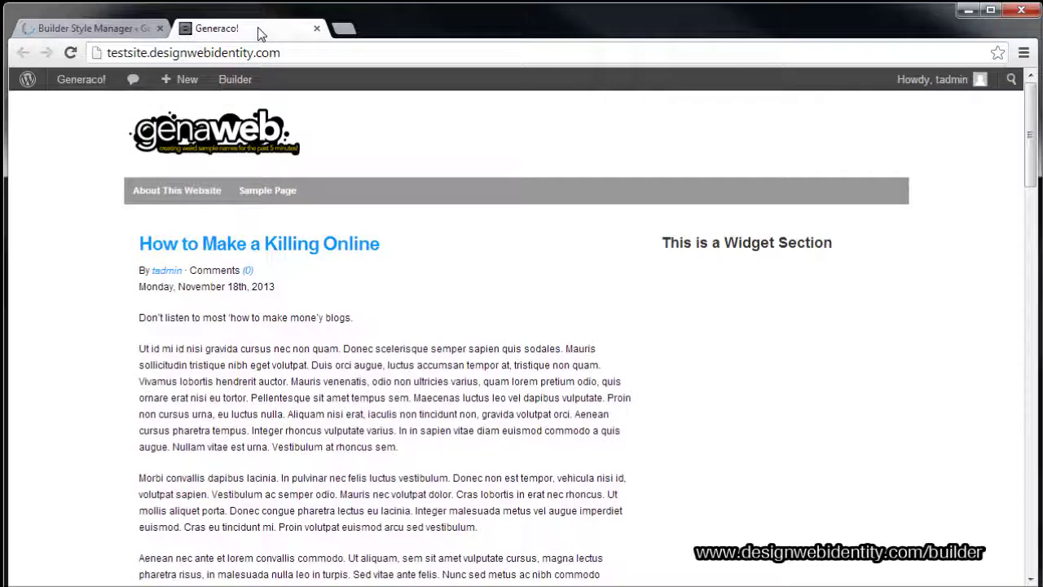
{"action": "key", "text": "F5"}
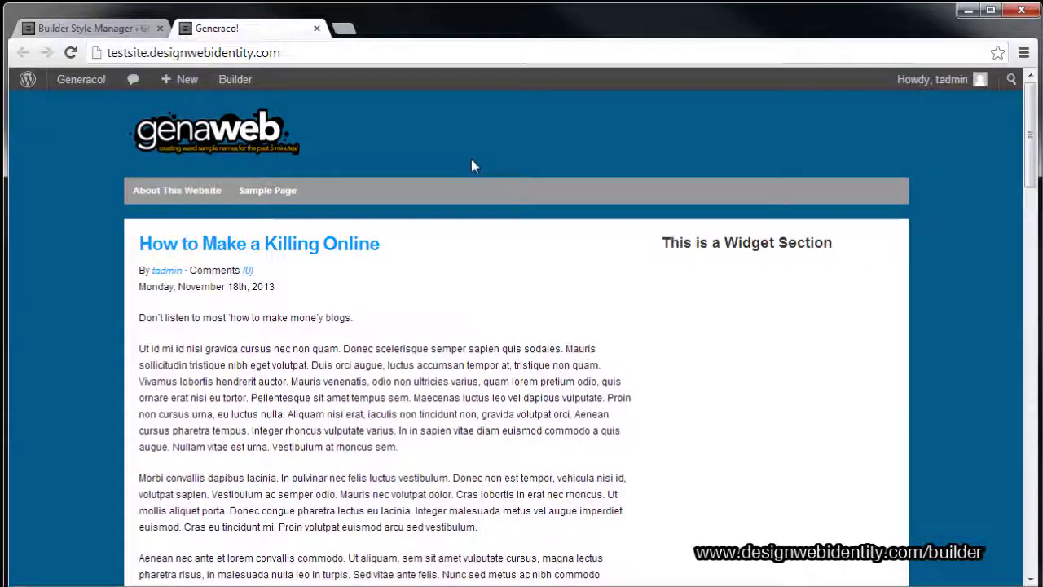
- Return to the style editor and set the Site Background's Image option to Image
{"action": "left_click", "coordinate": [114, 29]}
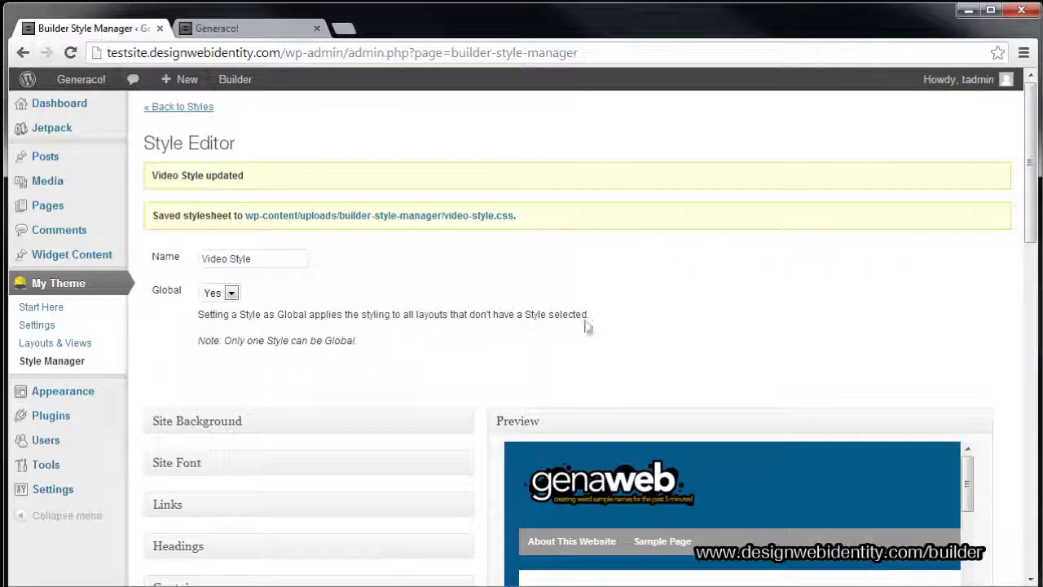
{"action": "scroll", "coordinate": [563, 338], "scroll_direction": "down", "scroll_amount": 2}
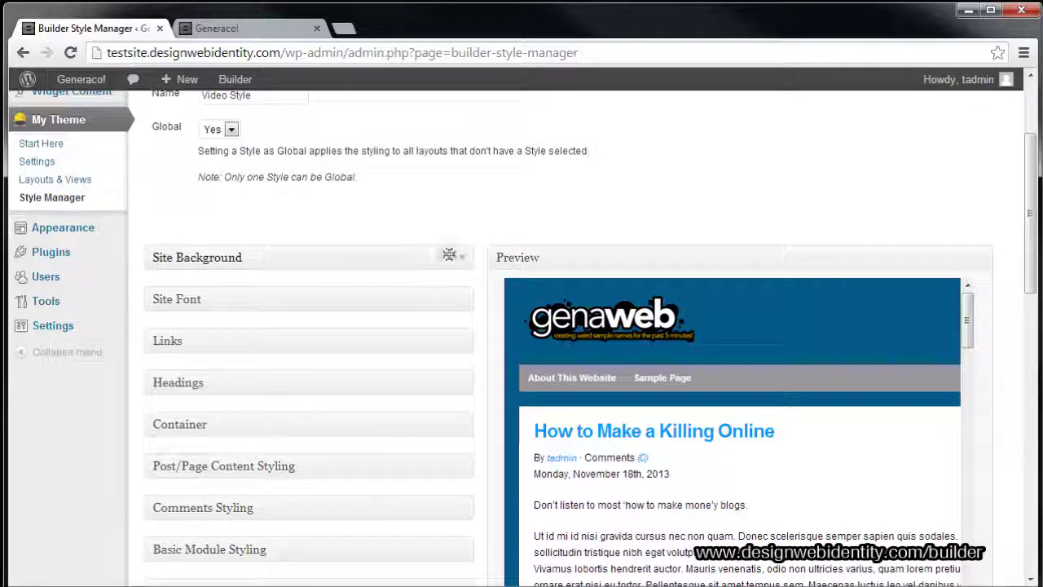
{"action": "left_click", "coordinate": [462, 262]}
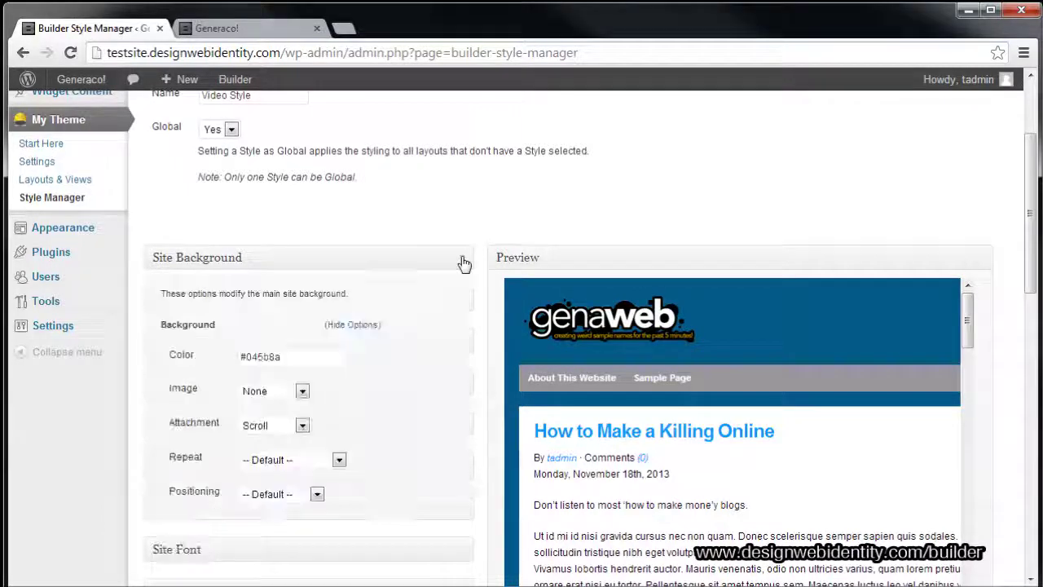
{"action": "left_click", "coordinate": [301, 393]}
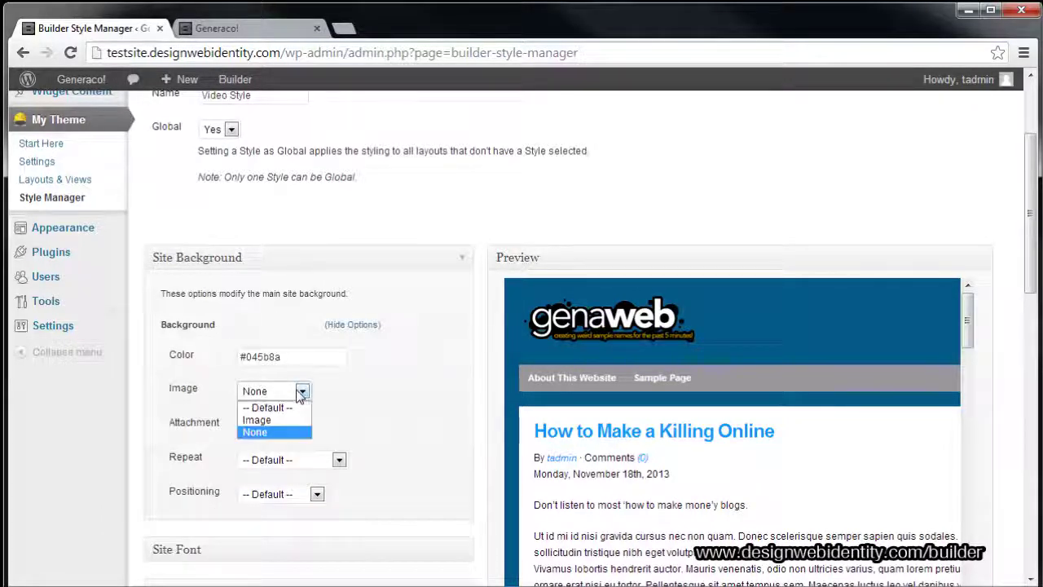
{"action": "left_click", "coordinate": [259, 419]}
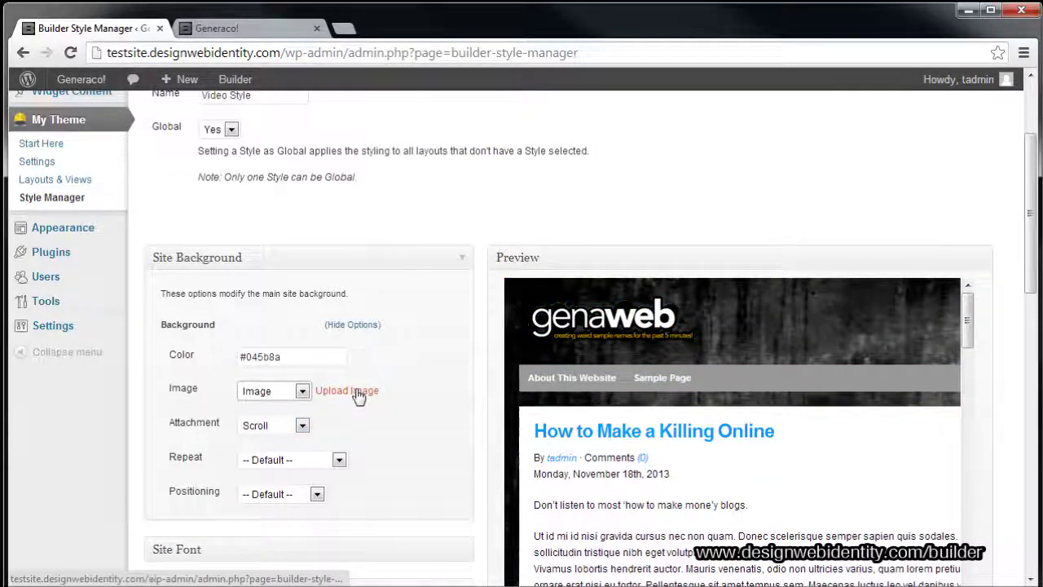
{"action": "scroll", "coordinate": [445, 468], "scroll_direction": "down", "scroll_amount": 1}
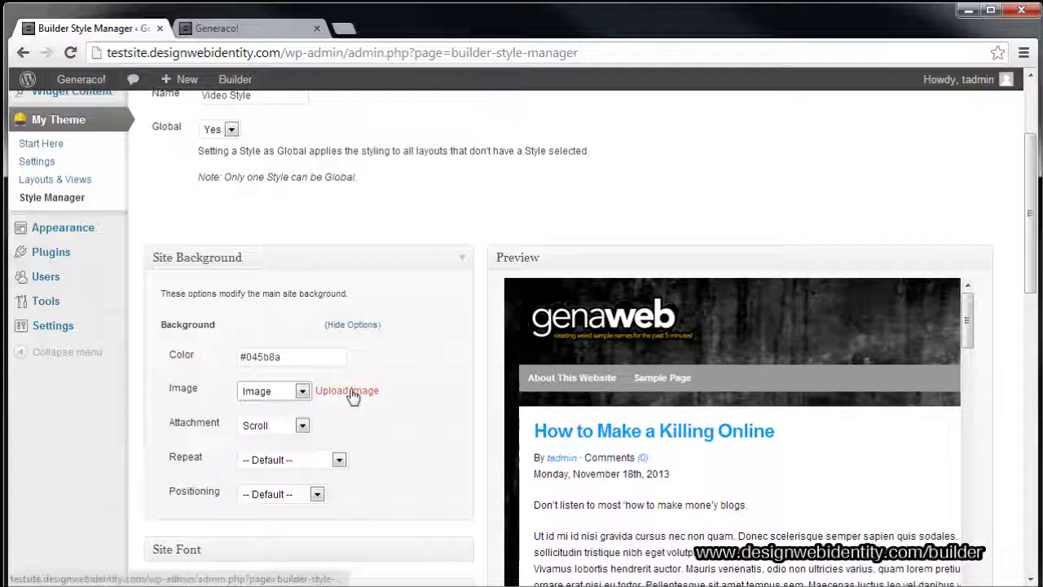
{"action": "scroll", "coordinate": [839, 420], "scroll_direction": "down", "scroll_amount": 2}
{"action": "scroll", "coordinate": [835, 420], "scroll_direction": "down", "scroll_amount": 2}
{"action": "scroll", "coordinate": [835, 421], "scroll_direction": "up", "scroll_amount": 2}
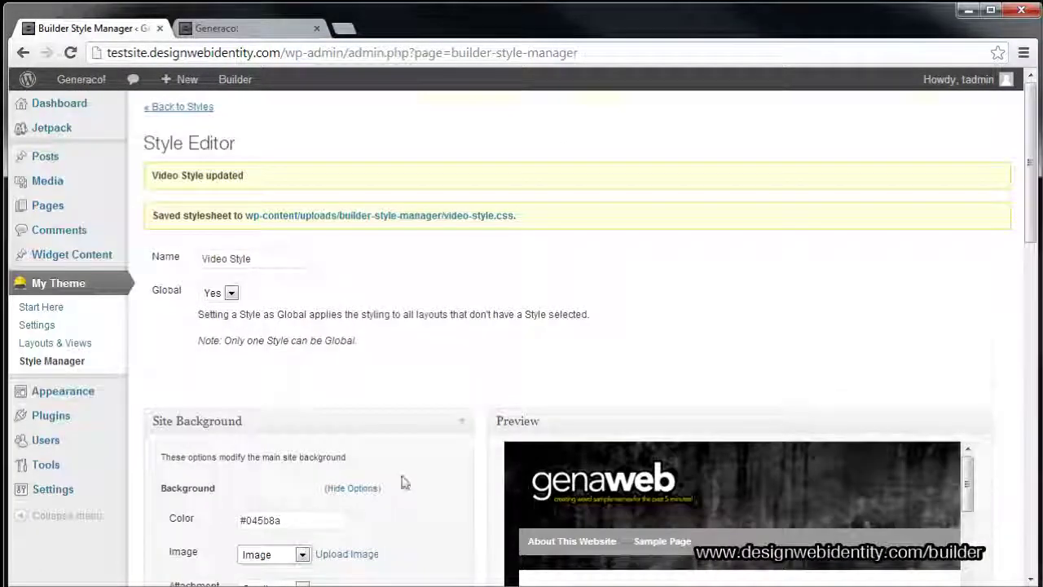
{"action": "scroll", "coordinate": [405, 482], "scroll_direction": "down", "scroll_amount": 1}
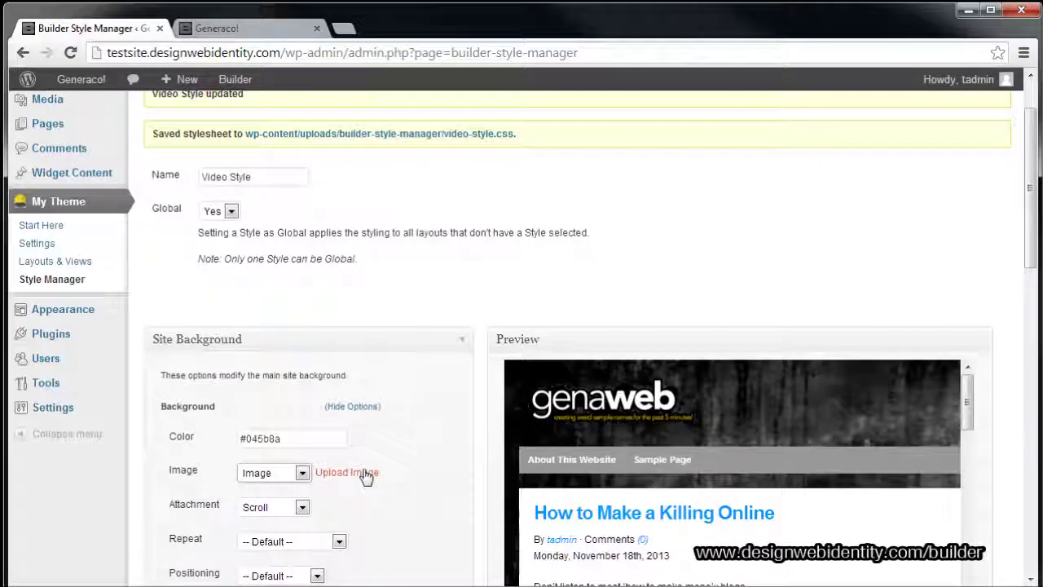
- Upload blue_wall.jpg as the site background image and check it in the preview
{"action": "left_click", "coordinate": [363, 471]}
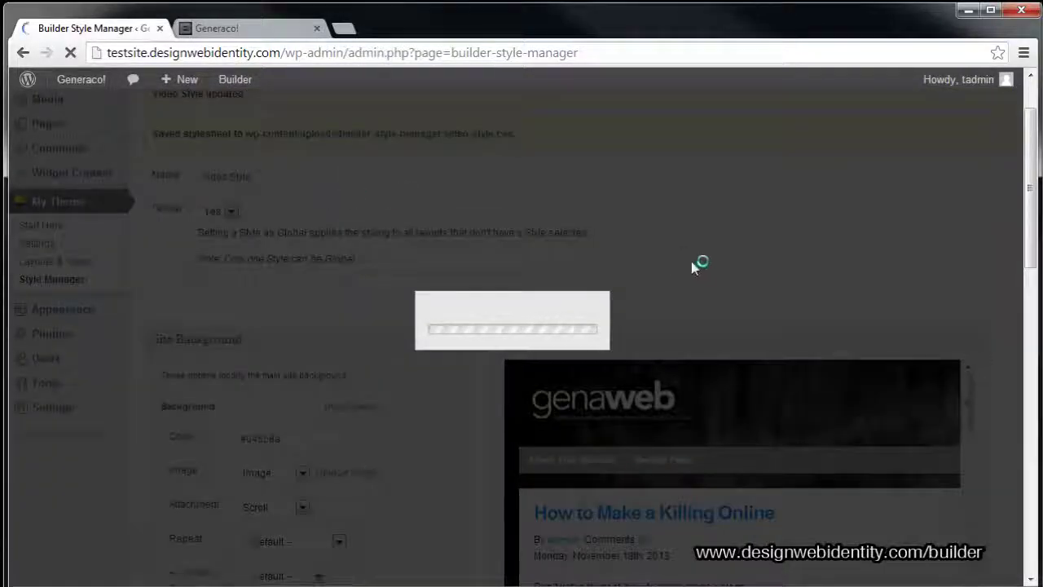
{"action": "left_click", "coordinate": [492, 341]}
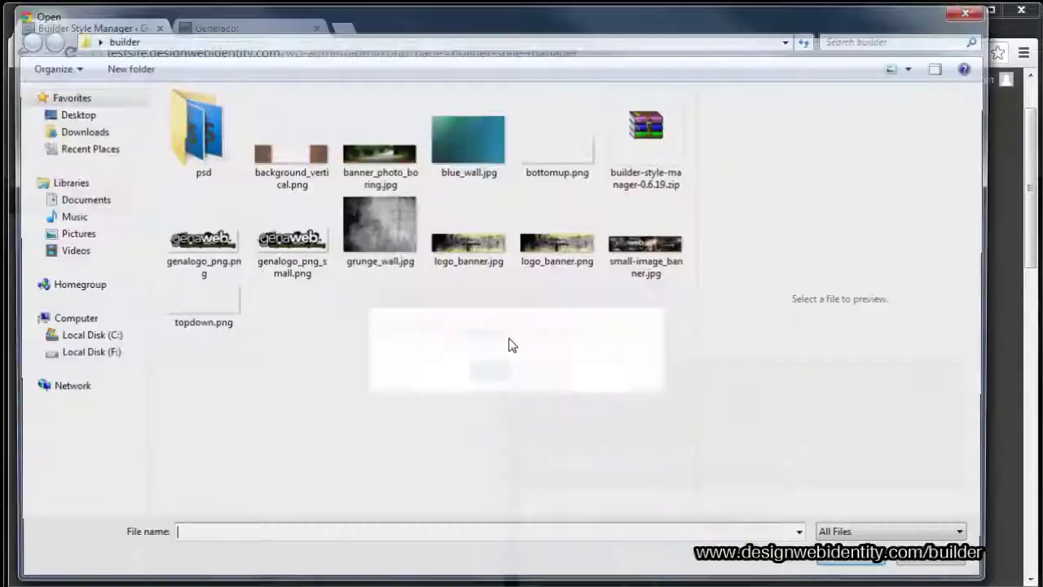
{"action": "left_click", "coordinate": [481, 141]}
{"action": "double_click", "coordinate": [481, 141]}
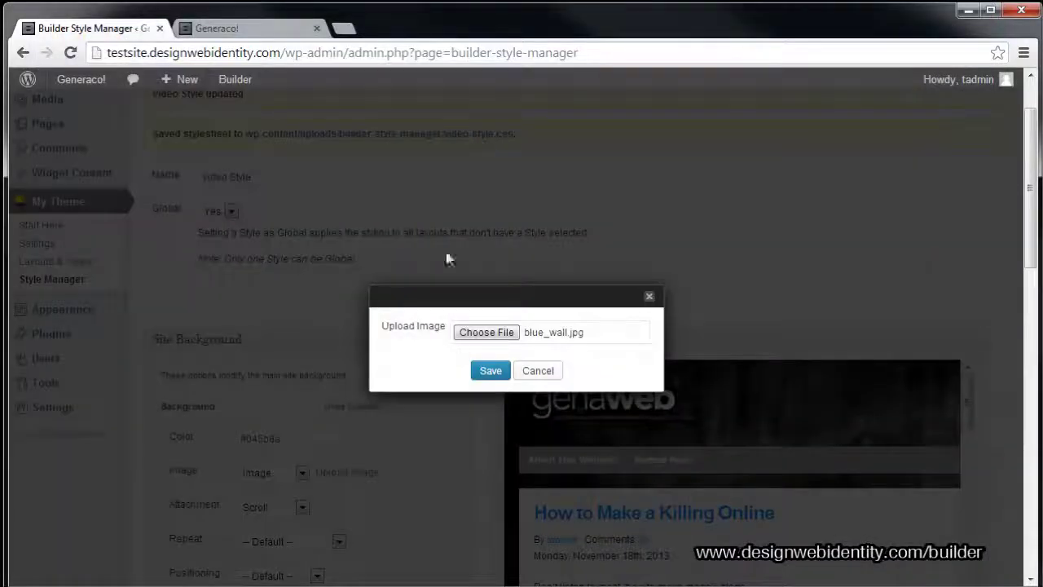
{"action": "left_click", "coordinate": [490, 373]}
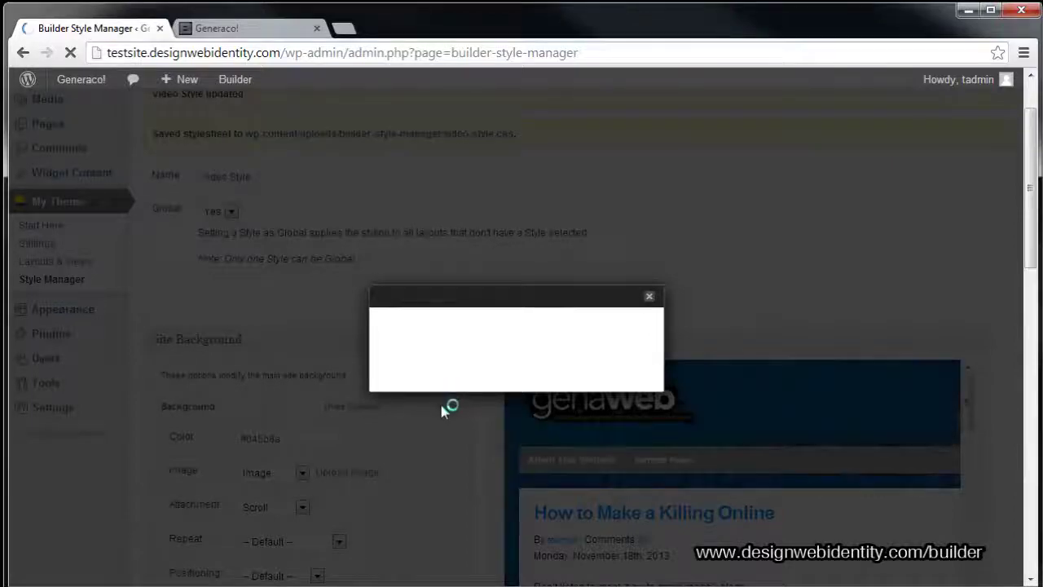
{"action": "scroll", "coordinate": [877, 408], "scroll_direction": "down", "scroll_amount": 5}
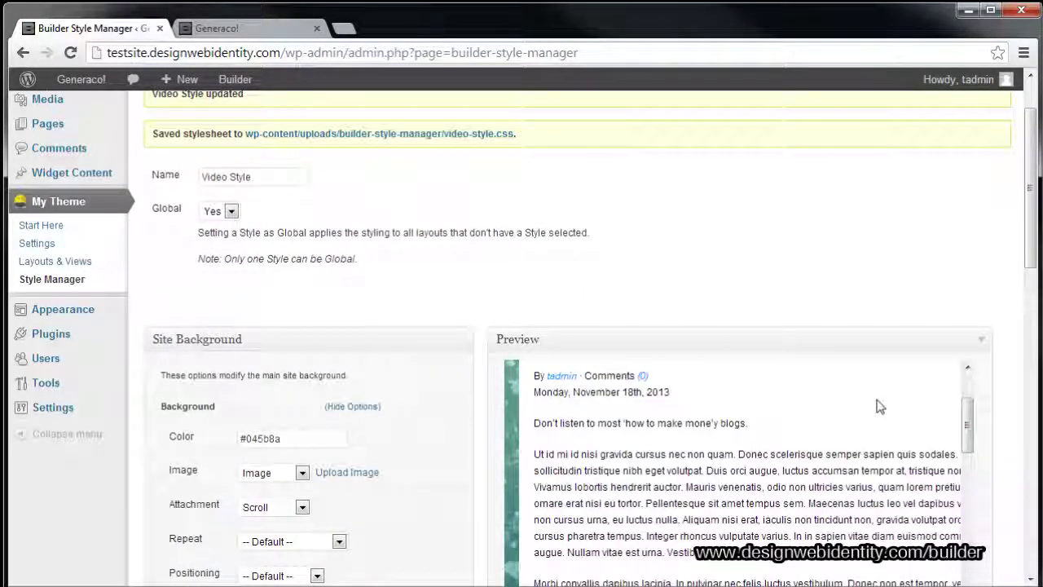
{"action": "scroll", "coordinate": [878, 410], "scroll_direction": "up", "scroll_amount": 5}
{"action": "scroll", "coordinate": [878, 410], "scroll_direction": "up", "scroll_amount": 2}
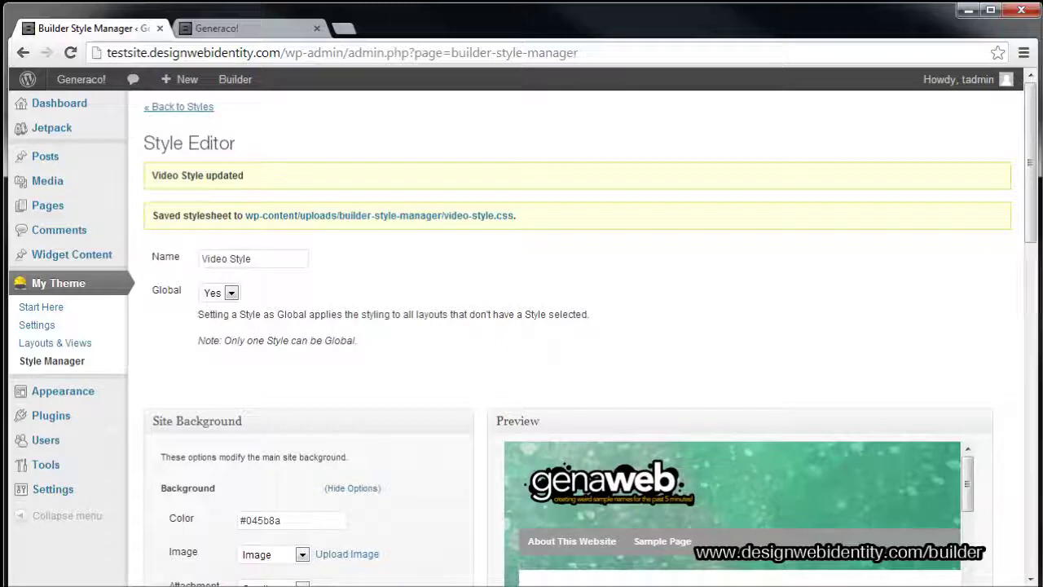
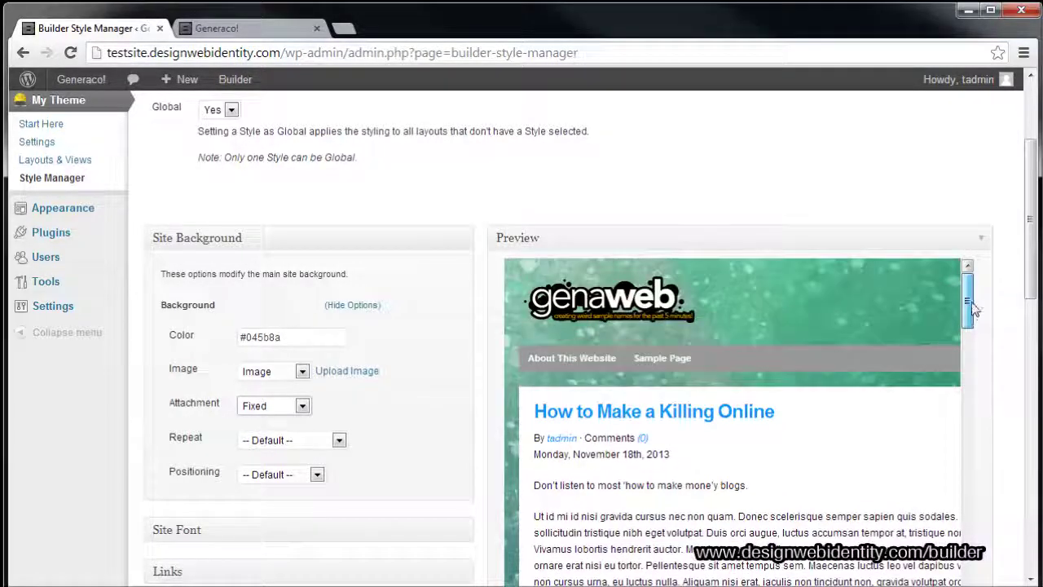
- Set the site background's Attachment to Scroll and review the Repeat and Positioning choices without changing them
{"action": "left_click", "coordinate": [281, 405]}
{"action": "left_click", "coordinate": [293, 445]}
{"action": "left_click", "coordinate": [336, 444]}
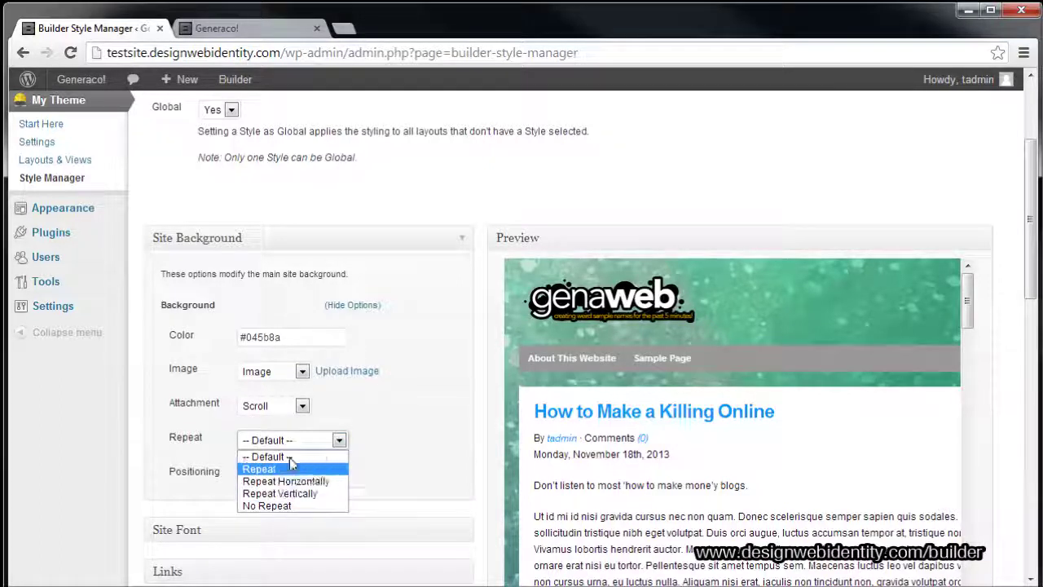
{"action": "left_click", "coordinate": [402, 407]}
{"action": "left_click", "coordinate": [317, 475]}
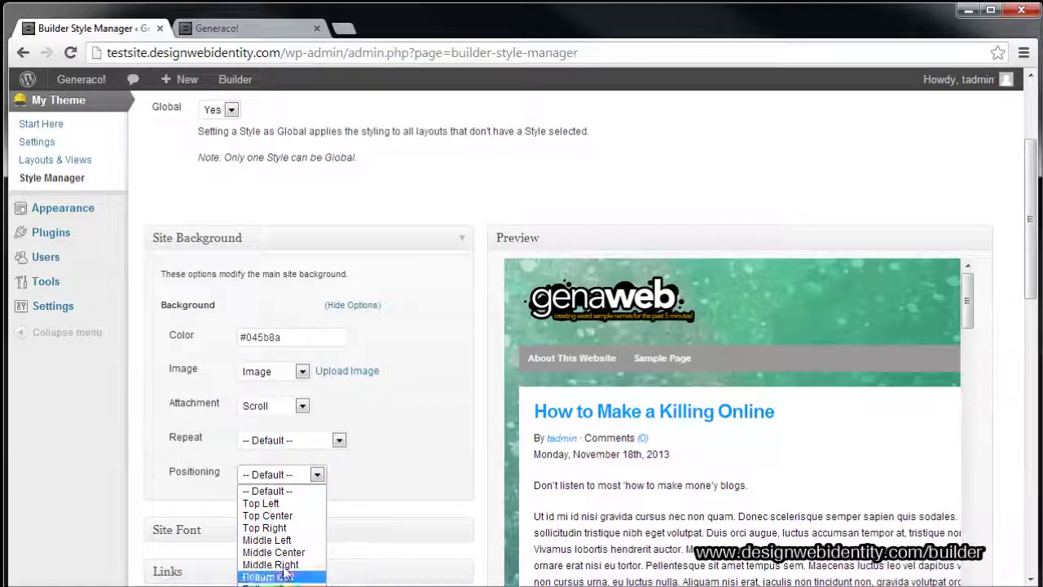
{"action": "left_click", "coordinate": [418, 422]}
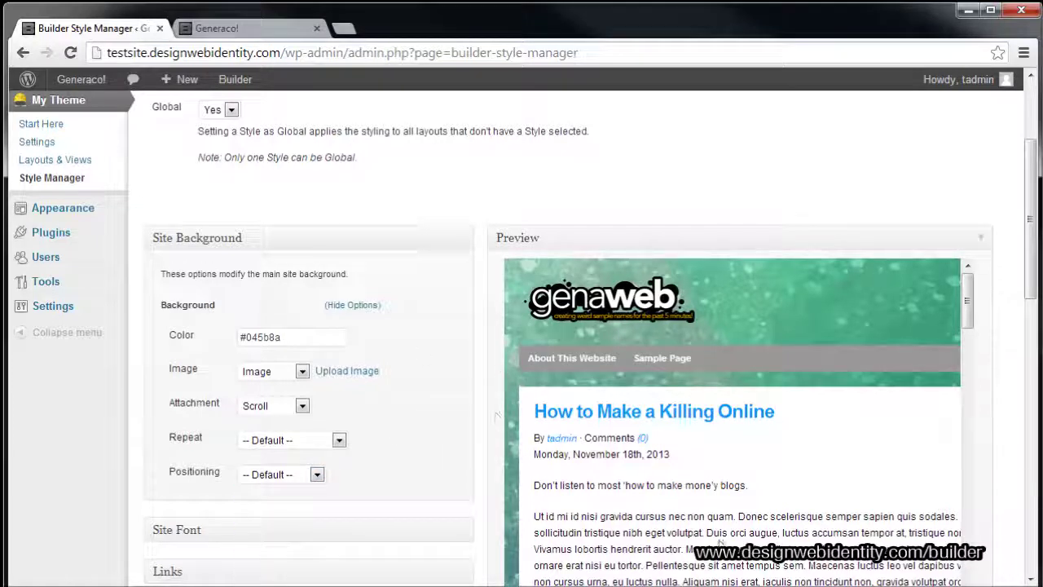
- Examine the widget section text near the end of the preview, collapse Site Background and review the other style sections
{"action": "left_click_drag", "start_coordinate": [964, 303], "coordinate": [962, 575]}
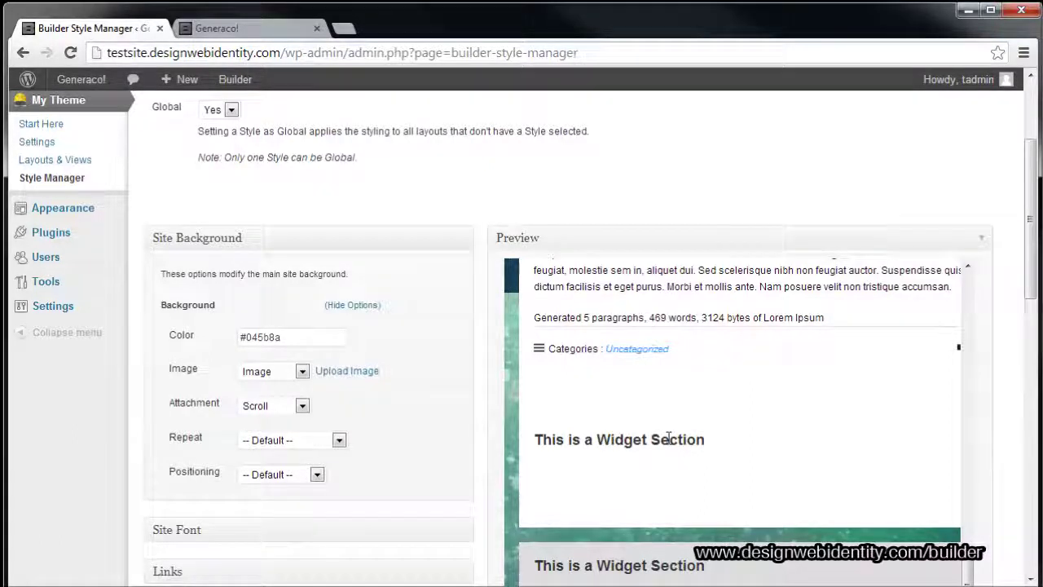
{"action": "left_click_drag", "start_coordinate": [554, 471], "coordinate": [681, 486]}
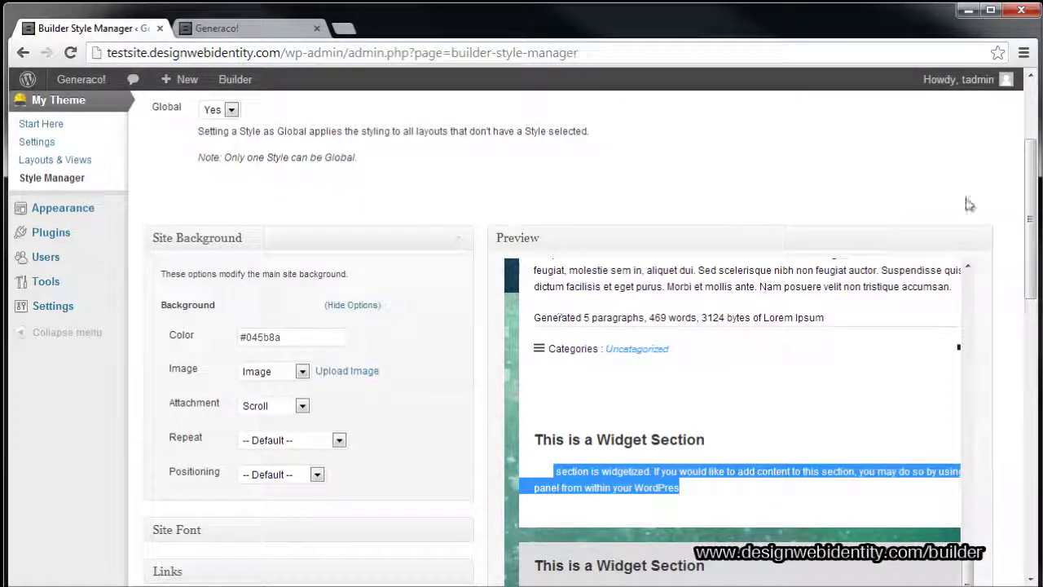
{"action": "left_click", "coordinate": [462, 242]}
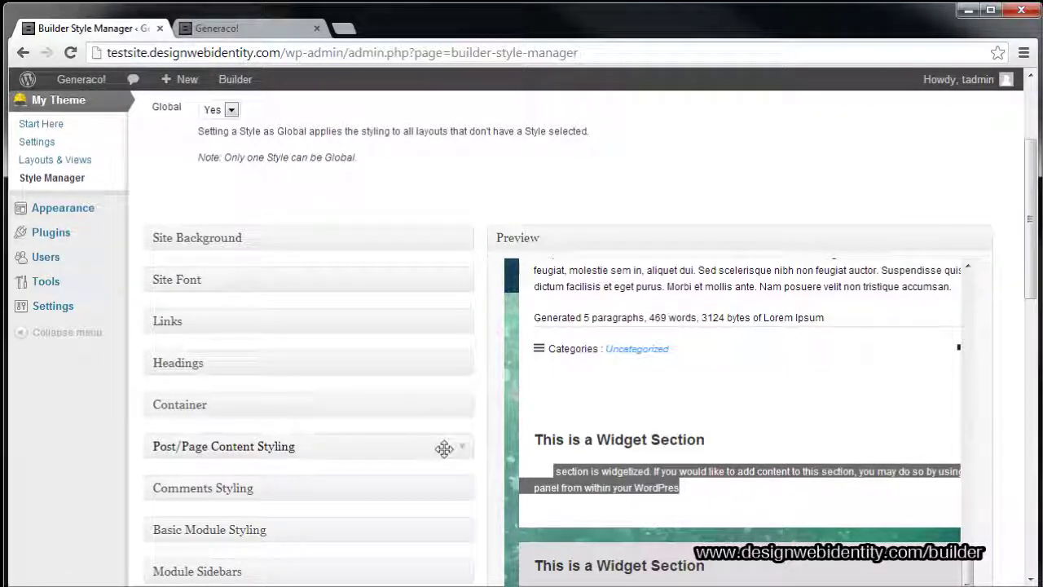
{"action": "left_click_drag", "start_coordinate": [1028, 194], "coordinate": [1028, 234]}
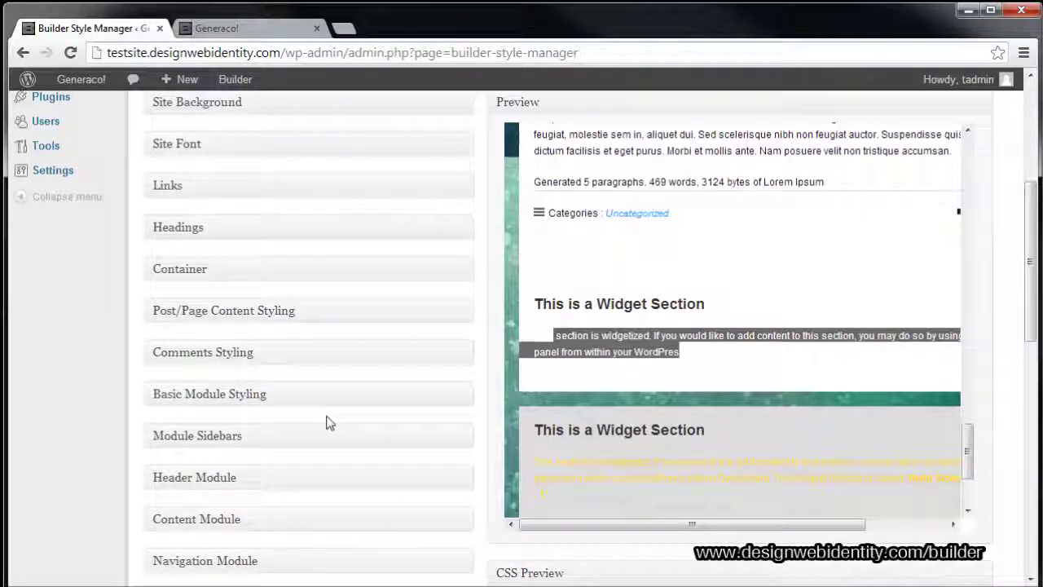
{"action": "scroll", "coordinate": [326, 422], "scroll_direction": "down", "scroll_amount": 1}
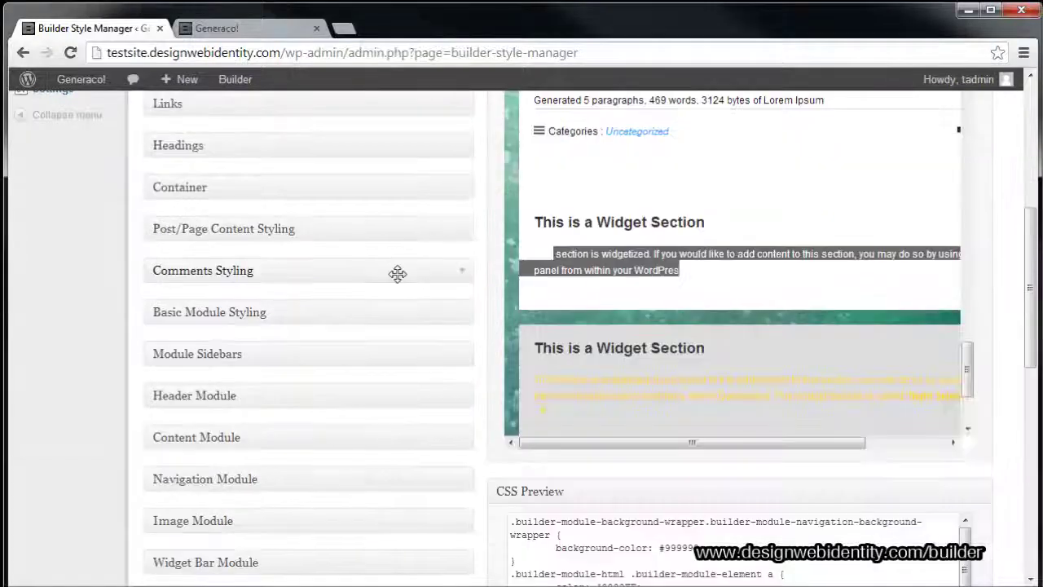
{"action": "scroll", "coordinate": [400, 280], "scroll_direction": "up", "scroll_amount": 1}
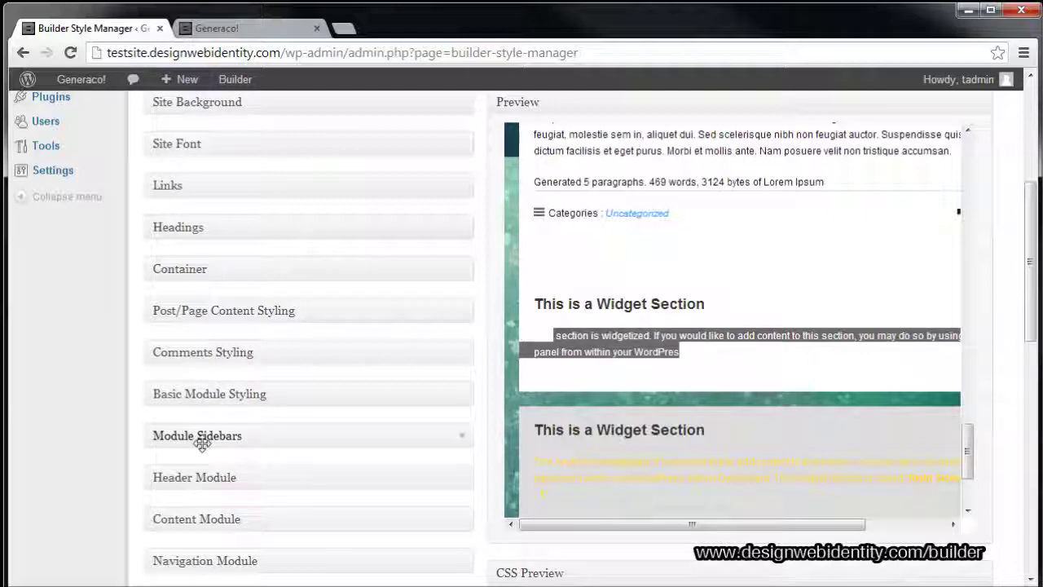
- Set the Sidebars background color under Module Sidebars to light gray #c2c2c2
{"action": "left_click", "coordinate": [461, 440]}
{"action": "scroll", "coordinate": [396, 426], "scroll_direction": "down", "scroll_amount": 1}
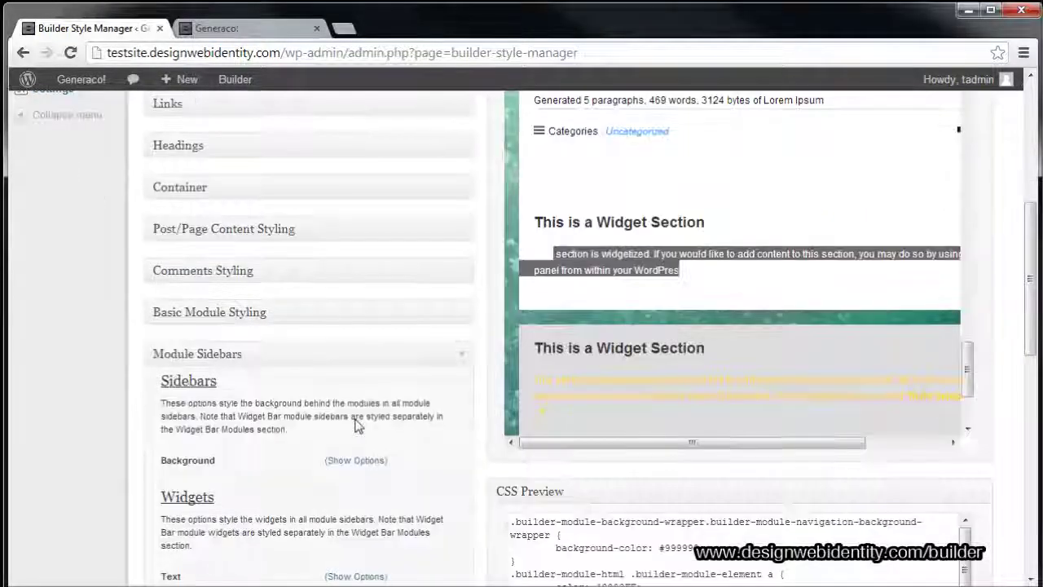
{"action": "left_click", "coordinate": [364, 462]}
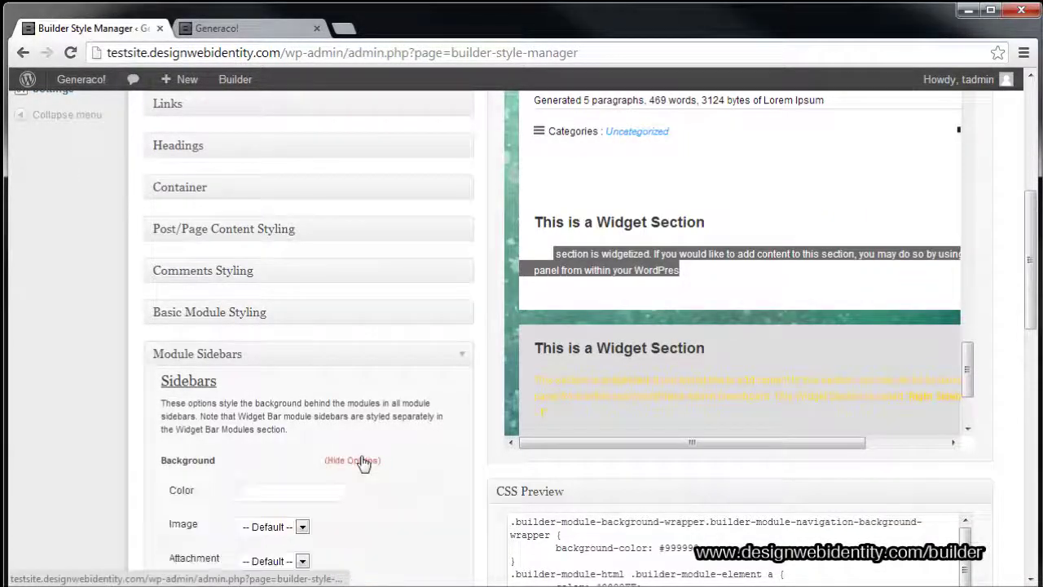
{"action": "left_click", "coordinate": [309, 490]}
{"action": "mouse_move", "coordinate": [291, 356]}
{"action": "left_mouse_down"}
{"action": "mouse_move", "coordinate": [250, 431]}
{"action": "mouse_move", "coordinate": [233, 385]}
{"action": "left_mouse_up"}
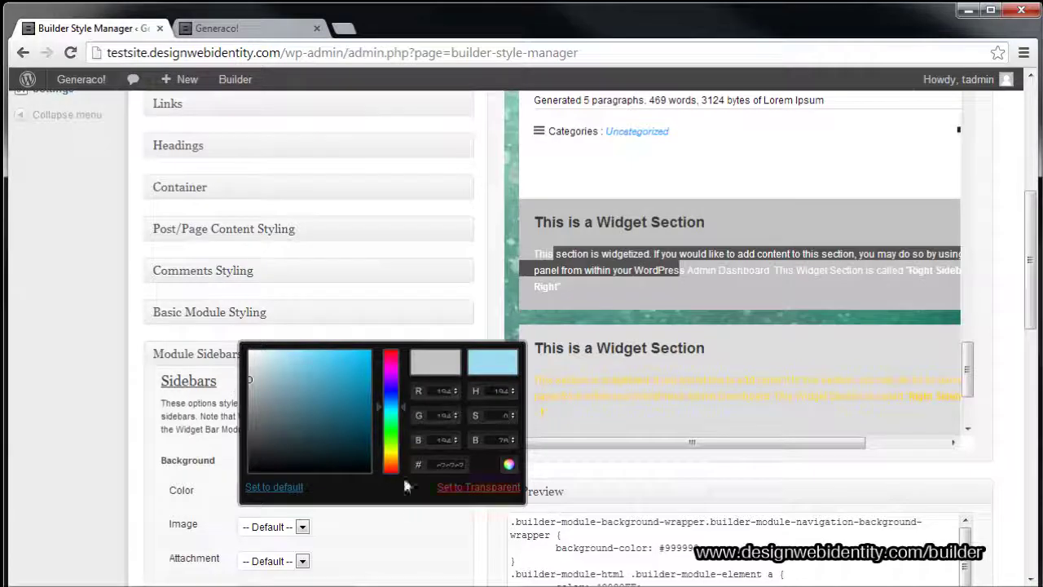
{"action": "left_click", "coordinate": [234, 536]}
- Set the Widgets link color under Module Sidebars to bright blue #00b8f0
{"action": "scroll", "coordinate": [280, 489], "scroll_direction": "down", "scroll_amount": 2}
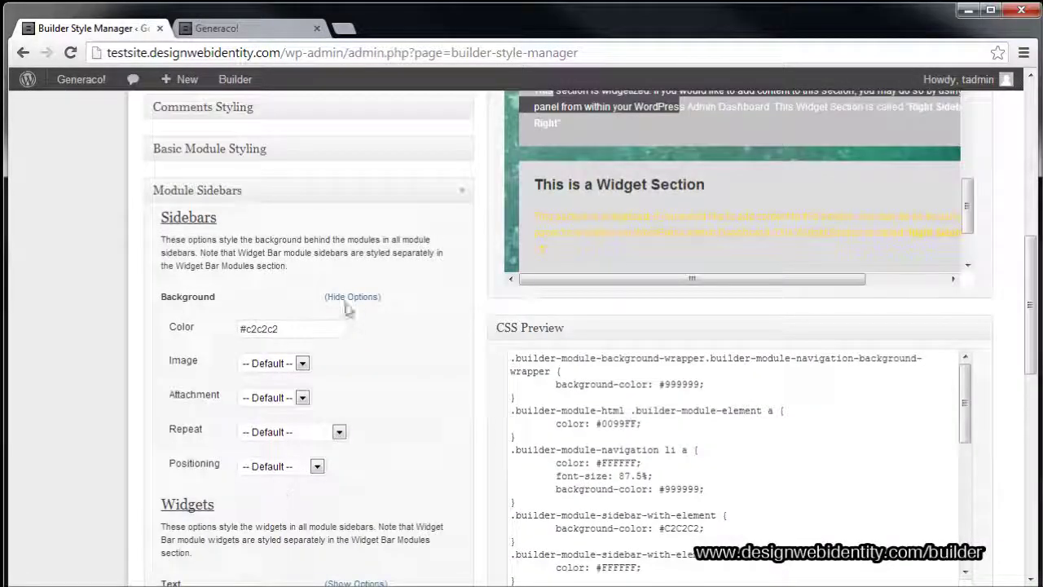
{"action": "scroll", "coordinate": [351, 343], "scroll_direction": "down", "scroll_amount": 1}
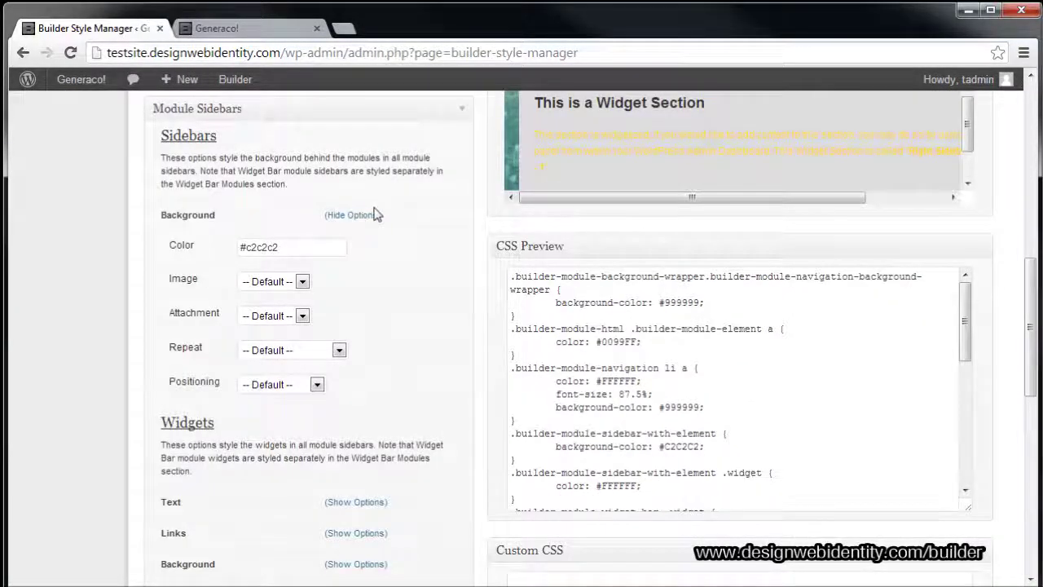
{"action": "scroll", "coordinate": [377, 363], "scroll_direction": "down", "scroll_amount": 1}
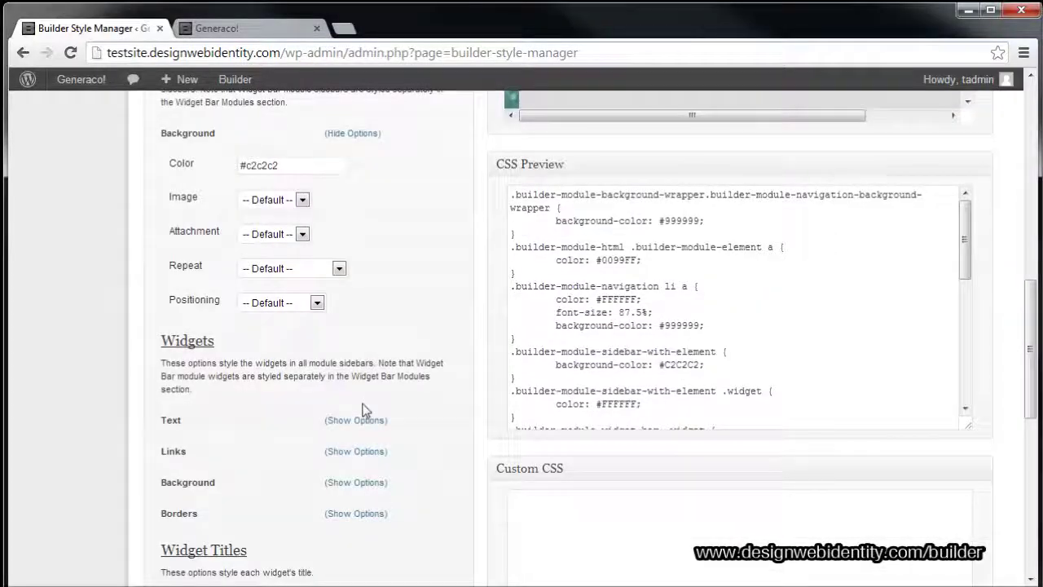
{"action": "left_click", "coordinate": [358, 450]}
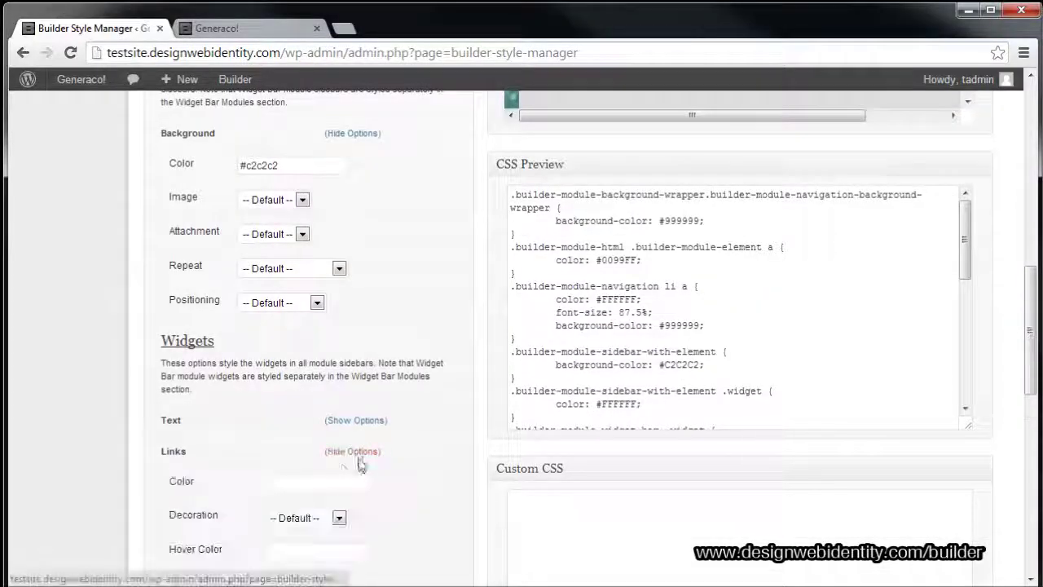
{"action": "left_click", "coordinate": [304, 483]}
{"action": "left_click_drag", "start_coordinate": [317, 348], "coordinate": [440, 348]}
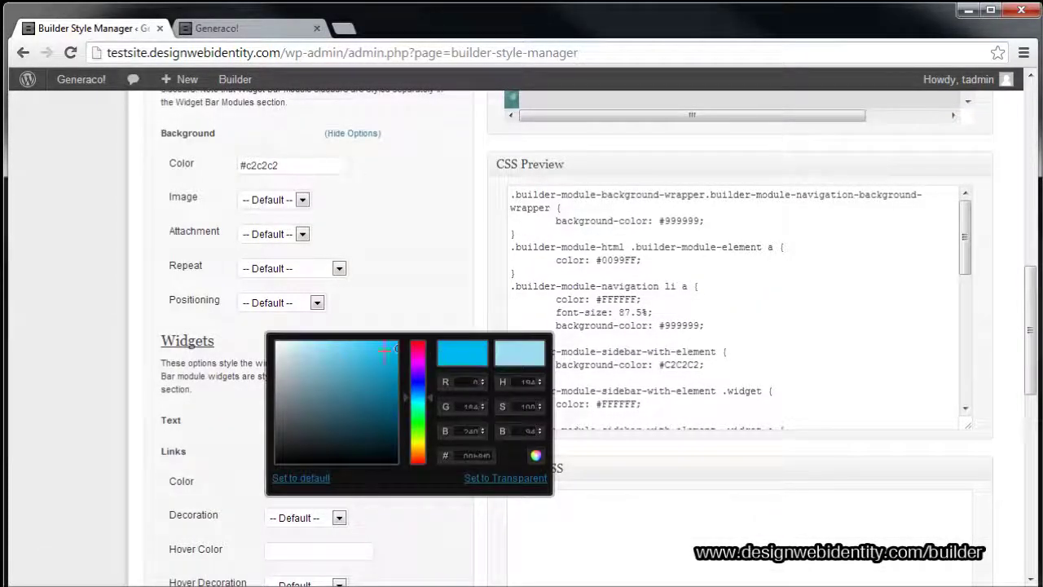
{"action": "left_click", "coordinate": [243, 439]}
- Set the Widget Titles text color under Module Sidebars to a very light gray
{"action": "scroll", "coordinate": [242, 439], "scroll_direction": "down", "scroll_amount": 1}
{"action": "scroll", "coordinate": [318, 459], "scroll_direction": "down", "scroll_amount": 1}
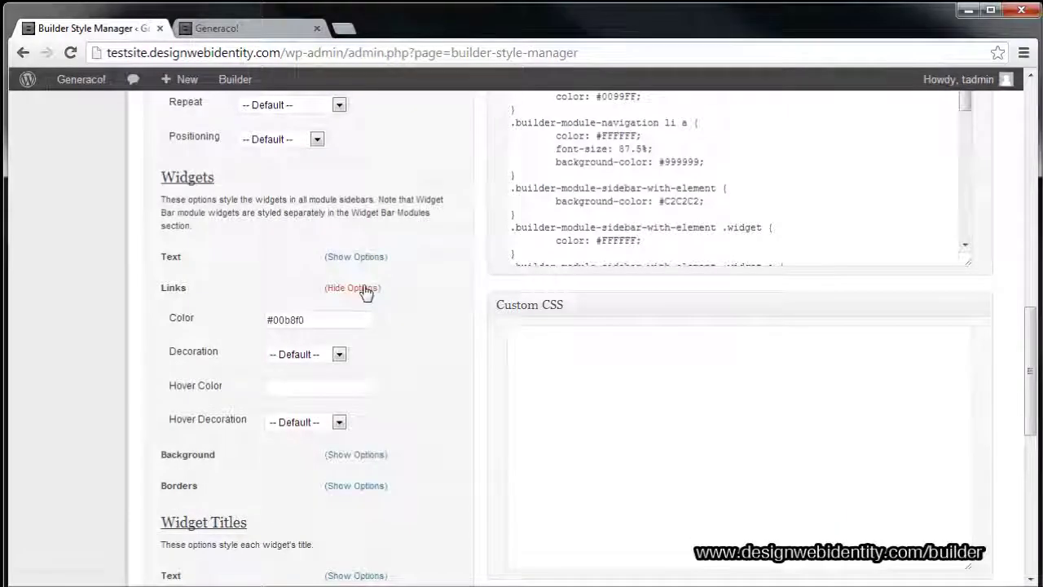
{"action": "scroll", "coordinate": [328, 427], "scroll_direction": "down", "scroll_amount": 1}
{"action": "left_click", "coordinate": [356, 494]}
{"action": "scroll", "coordinate": [307, 400], "scroll_direction": "down", "scroll_amount": 3}
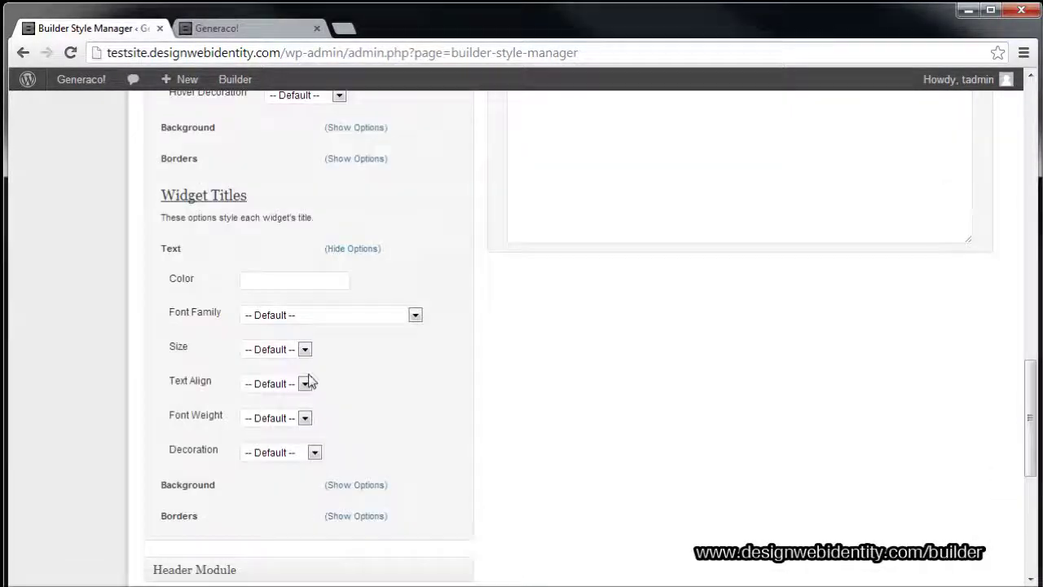
{"action": "left_click", "coordinate": [297, 280]}
{"action": "left_click_drag", "start_coordinate": [277, 330], "coordinate": [253, 303]}
{"action": "left_click", "coordinate": [533, 372]}
- Examine the sidebar widget section, the post content and the navigation bar in the style preview
{"action": "scroll", "coordinate": [533, 373], "scroll_direction": "up", "scroll_amount": 1}
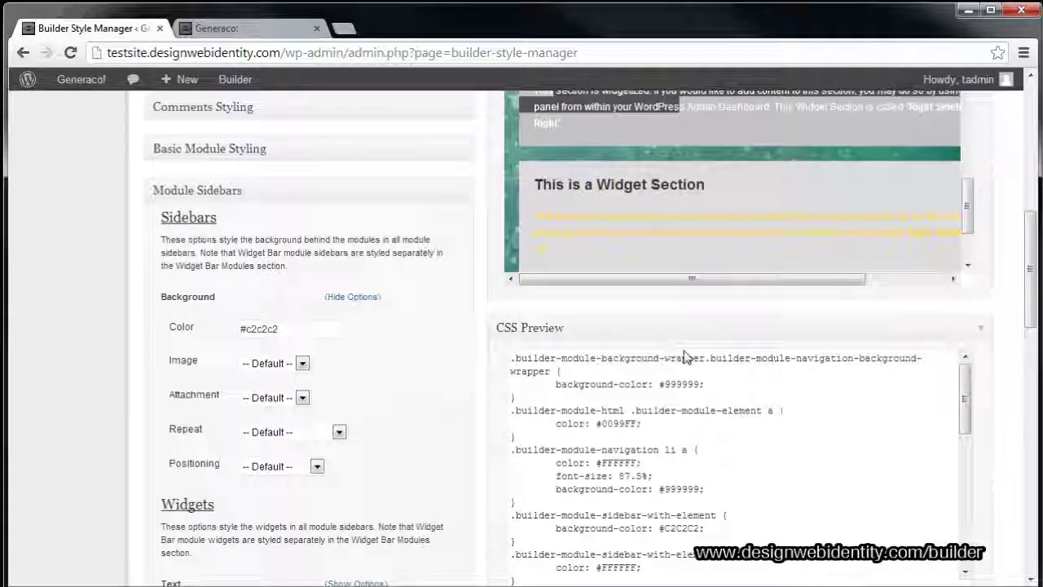
{"action": "scroll", "coordinate": [687, 361], "scroll_direction": "up", "scroll_amount": 1}
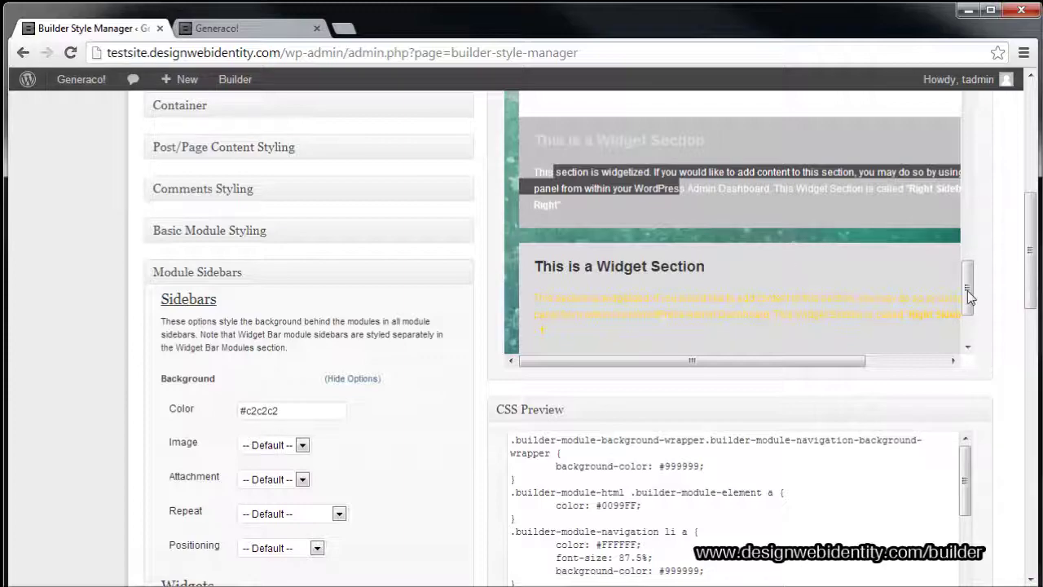
{"action": "scroll", "coordinate": [436, 348], "scroll_direction": "down", "scroll_amount": 4}
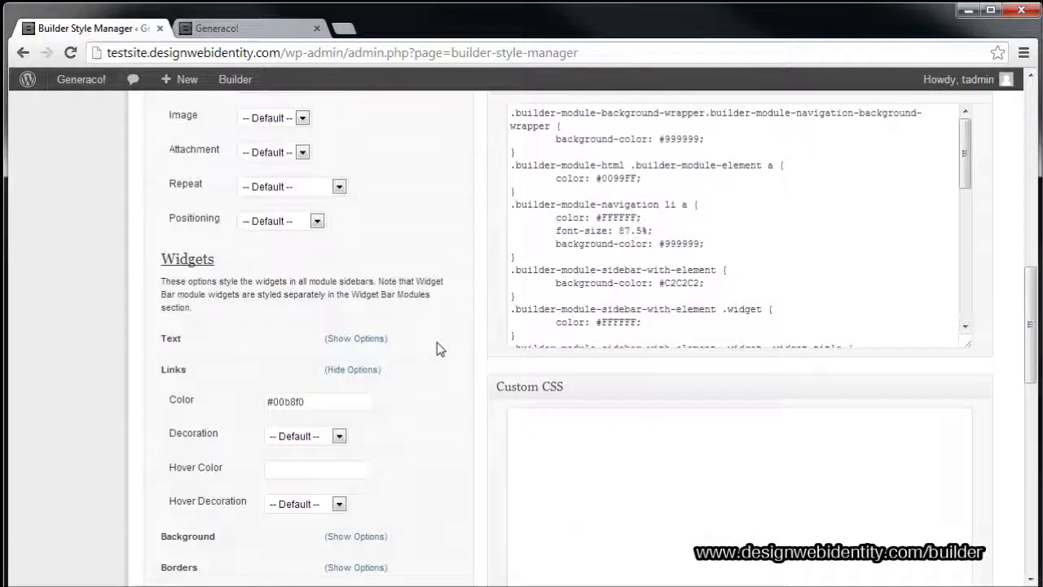
{"action": "scroll", "coordinate": [435, 344], "scroll_direction": "up", "scroll_amount": 2}
{"action": "scroll", "coordinate": [906, 270], "scroll_direction": "up", "scroll_amount": 1}
{"action": "scroll", "coordinate": [906, 270], "scroll_direction": "up", "scroll_amount": 10}
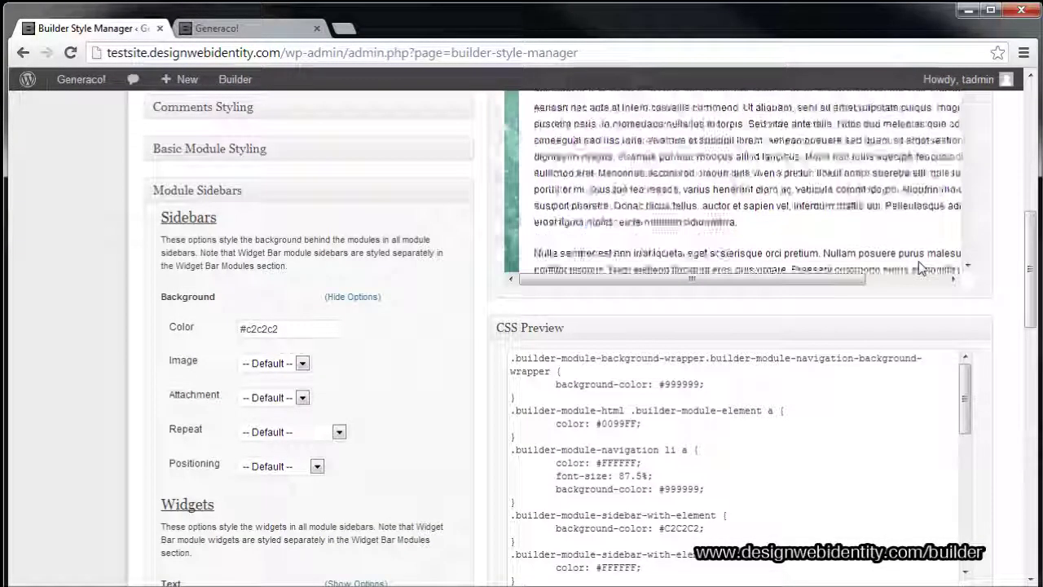
{"action": "scroll", "coordinate": [935, 256], "scroll_direction": "up", "scroll_amount": 3}
{"action": "scroll", "coordinate": [786, 476], "scroll_direction": "down", "scroll_amount": 1}
{"action": "scroll", "coordinate": [782, 380], "scroll_direction": "down", "scroll_amount": 3}
{"action": "scroll", "coordinate": [756, 421], "scroll_direction": "up", "scroll_amount": 3}
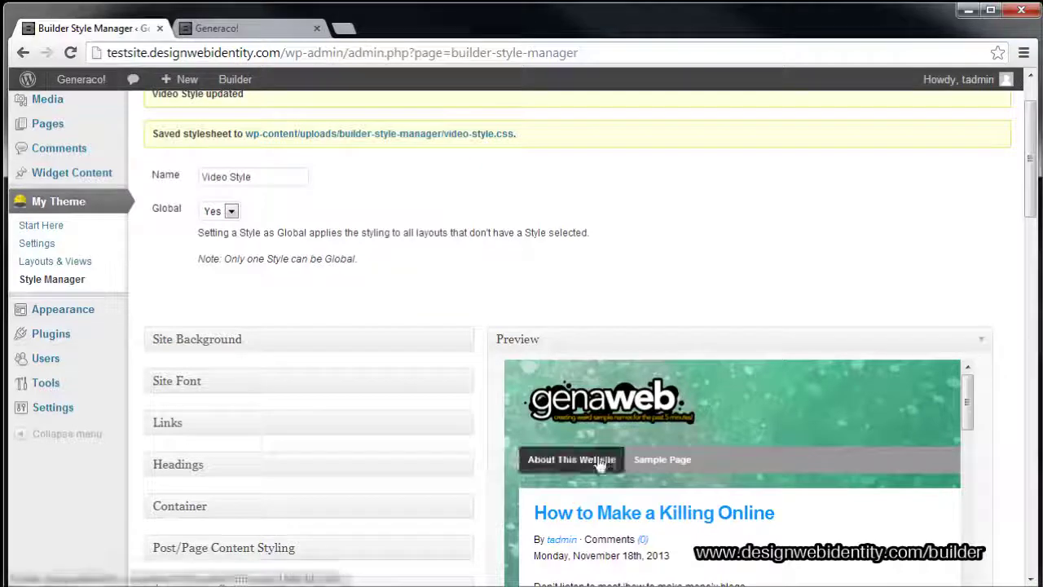
- Collapse Module Sidebars and set the Navigation Module's Basic Styling background color to dark gray #242424
{"action": "scroll", "coordinate": [277, 494], "scroll_direction": "down", "scroll_amount": 1}
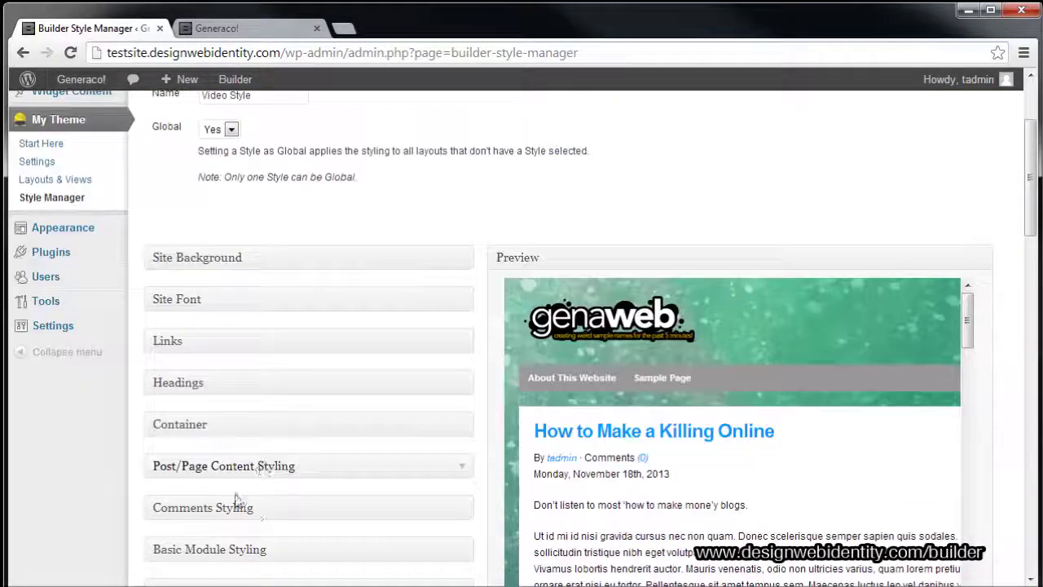
{"action": "scroll", "coordinate": [258, 499], "scroll_direction": "down", "scroll_amount": 1}
{"action": "left_click", "coordinate": [471, 512]}
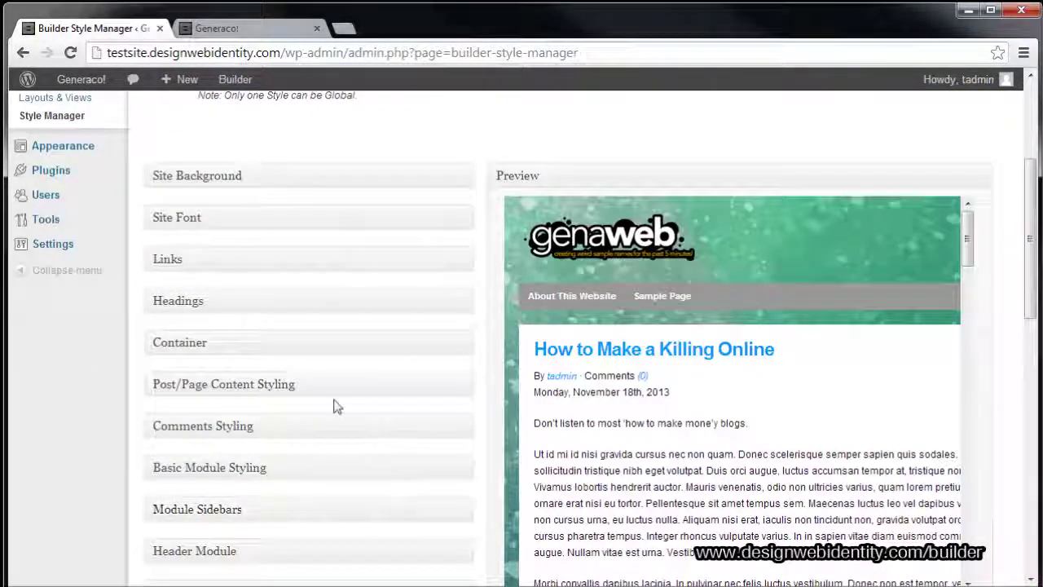
{"action": "scroll", "coordinate": [335, 408], "scroll_direction": "down", "scroll_amount": 2}
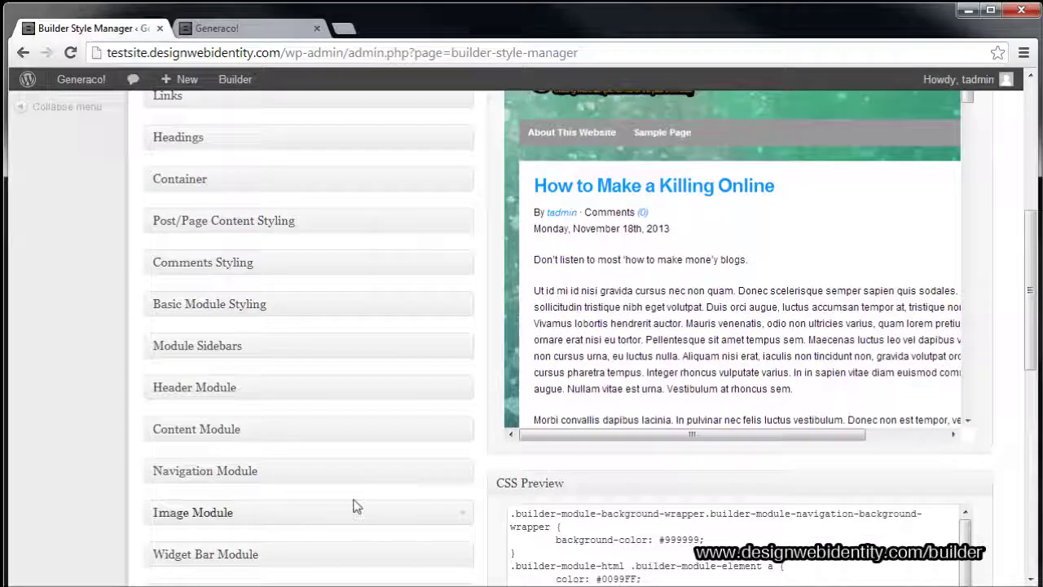
{"action": "left_click", "coordinate": [452, 470]}
{"action": "scroll", "coordinate": [332, 438], "scroll_direction": "down", "scroll_amount": 2}
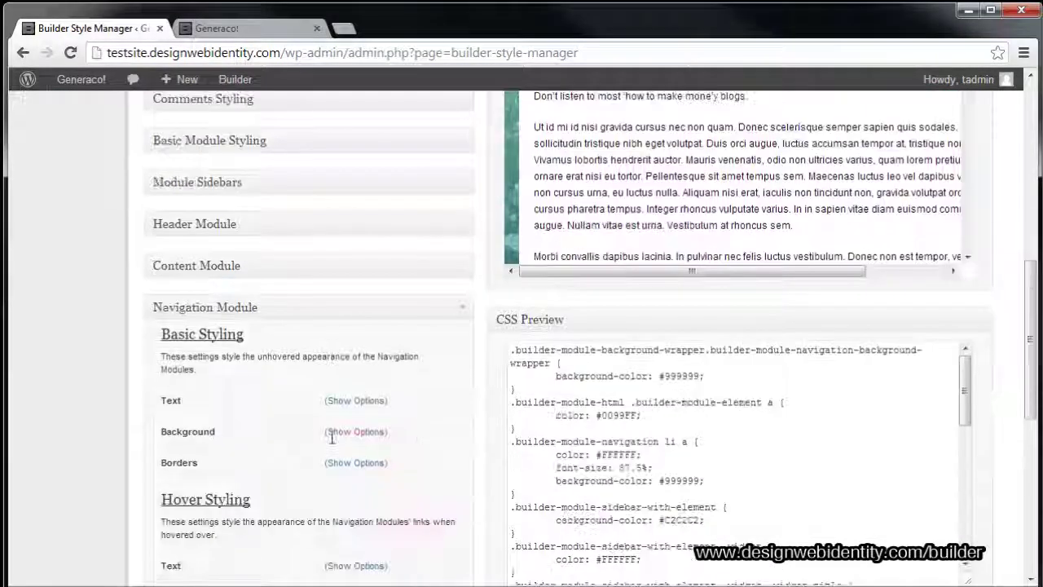
{"action": "left_click", "coordinate": [373, 432]}
{"action": "left_click", "coordinate": [303, 469]}
{"action": "left_click_drag", "start_coordinate": [250, 430], "coordinate": [227, 429]}
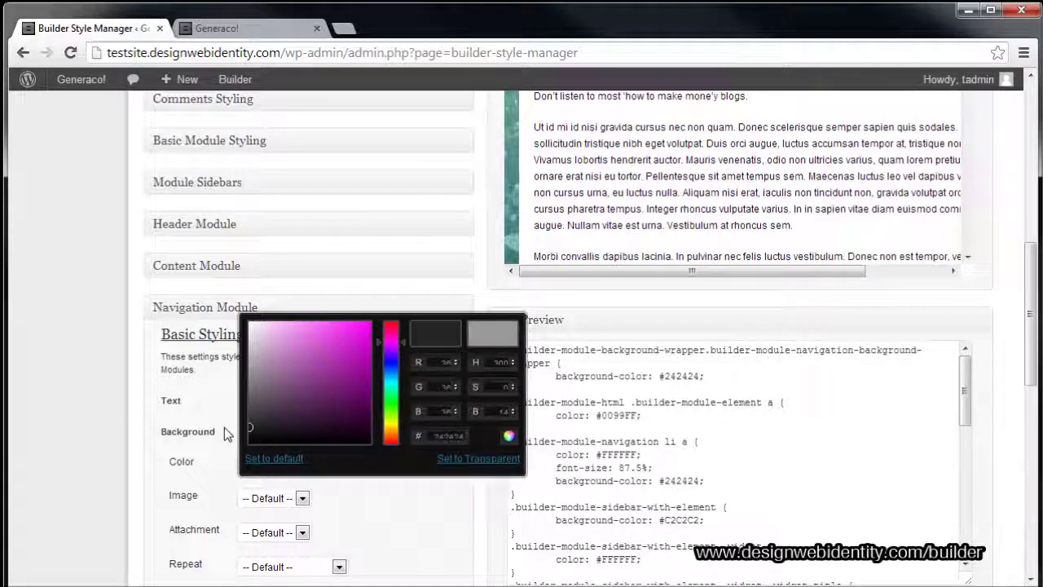
{"action": "left_click", "coordinate": [159, 451]}
- Check the navigation bar in the preview, then save the style while staying in the editor
{"action": "scroll", "coordinate": [470, 437], "scroll_direction": "up", "scroll_amount": 5}
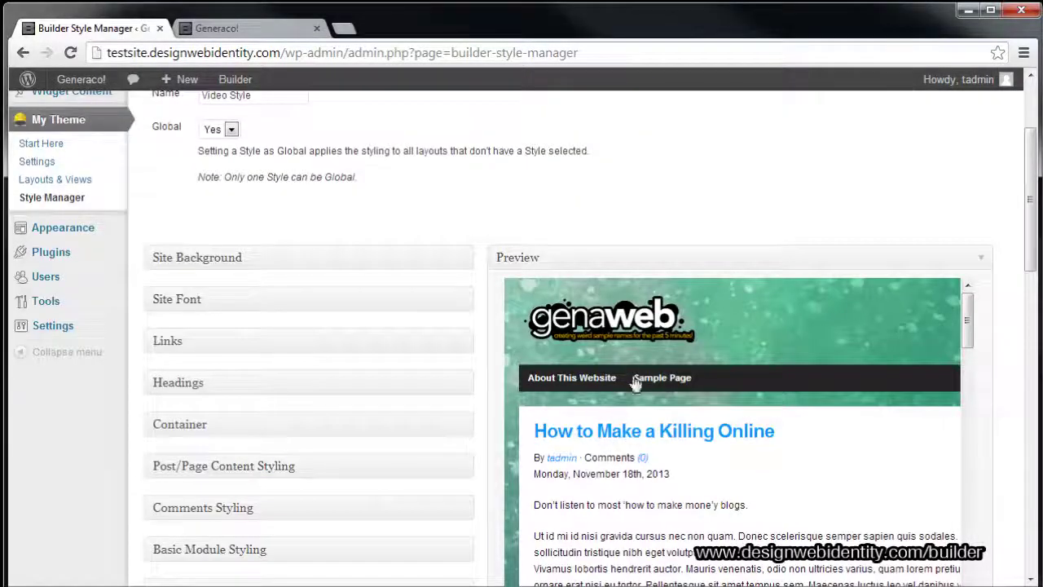
{"action": "scroll", "coordinate": [500, 422], "scroll_direction": "down", "scroll_amount": 15}
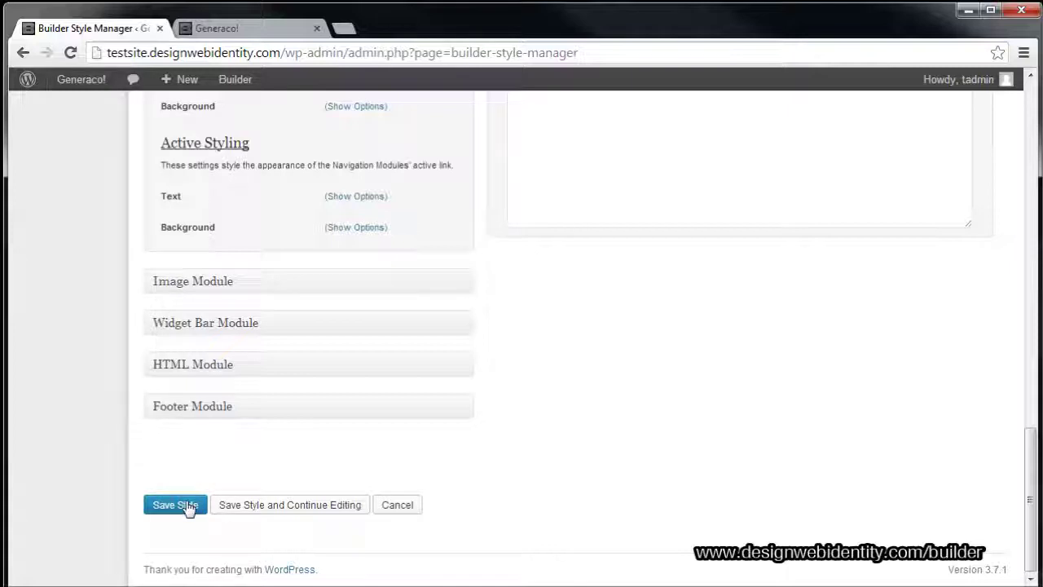
{"action": "left_click", "coordinate": [290, 506]}
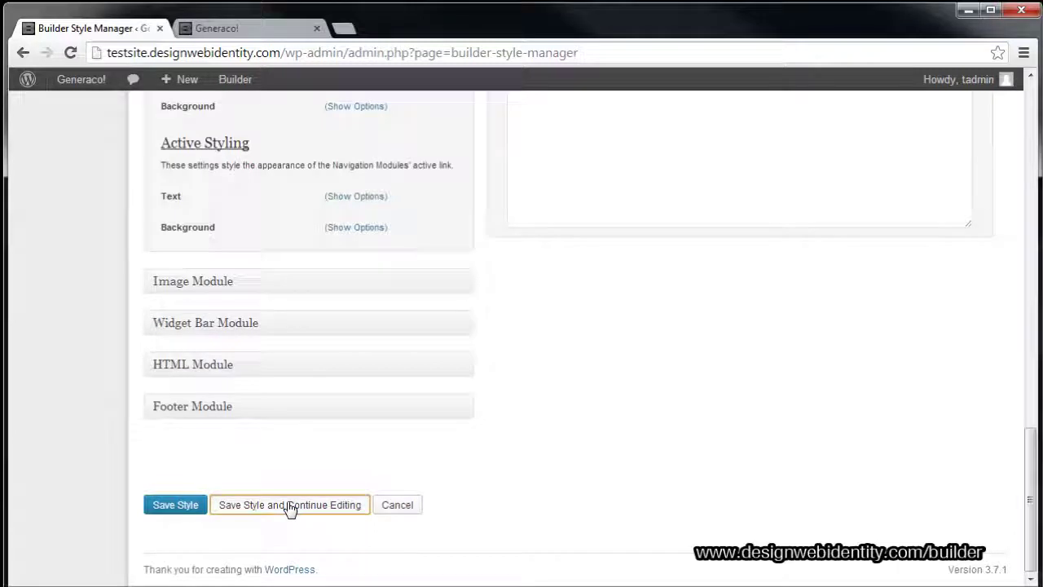
- Reload the live Generaco! site and examine its background, navigation bar and widget sections down the whole page
{"action": "left_click", "coordinate": [261, 32]}
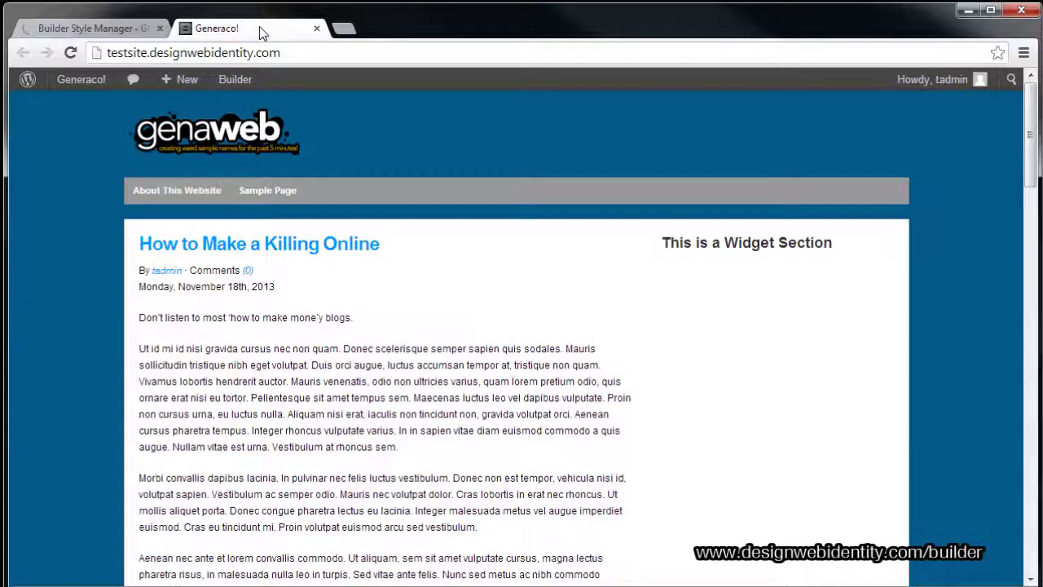
{"action": "key", "text": "F5"}
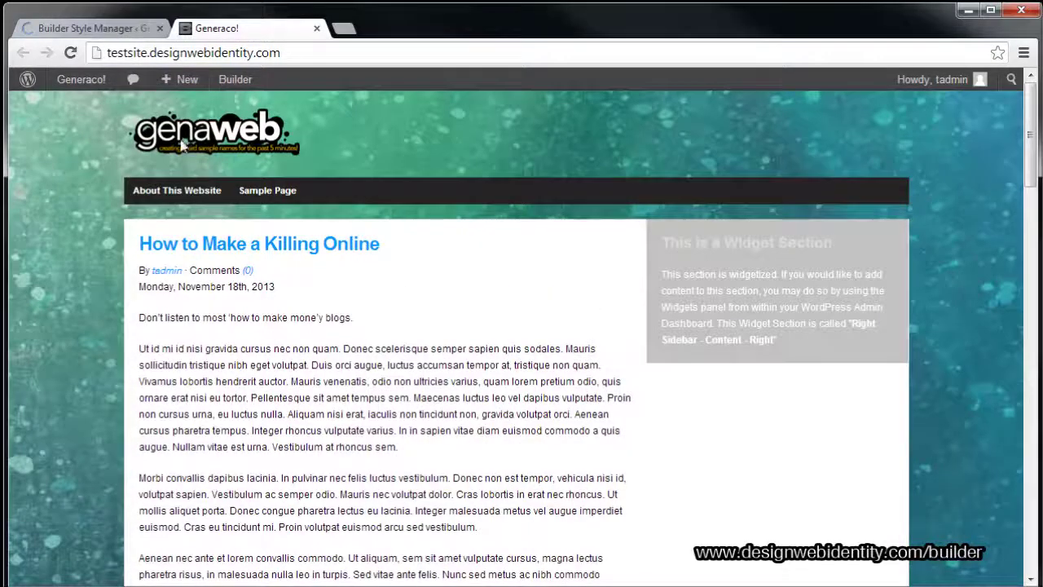
{"action": "scroll", "coordinate": [75, 308], "scroll_direction": "down", "scroll_amount": 10}
{"action": "scroll", "coordinate": [76, 312], "scroll_direction": "up", "scroll_amount": 6}
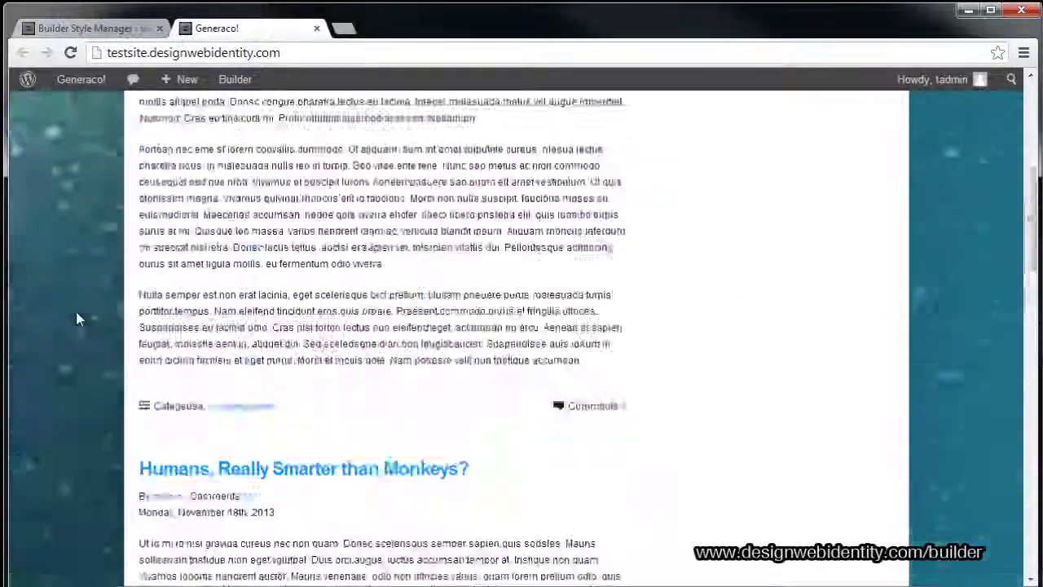
{"action": "scroll", "coordinate": [78, 318], "scroll_direction": "down", "scroll_amount": 4}
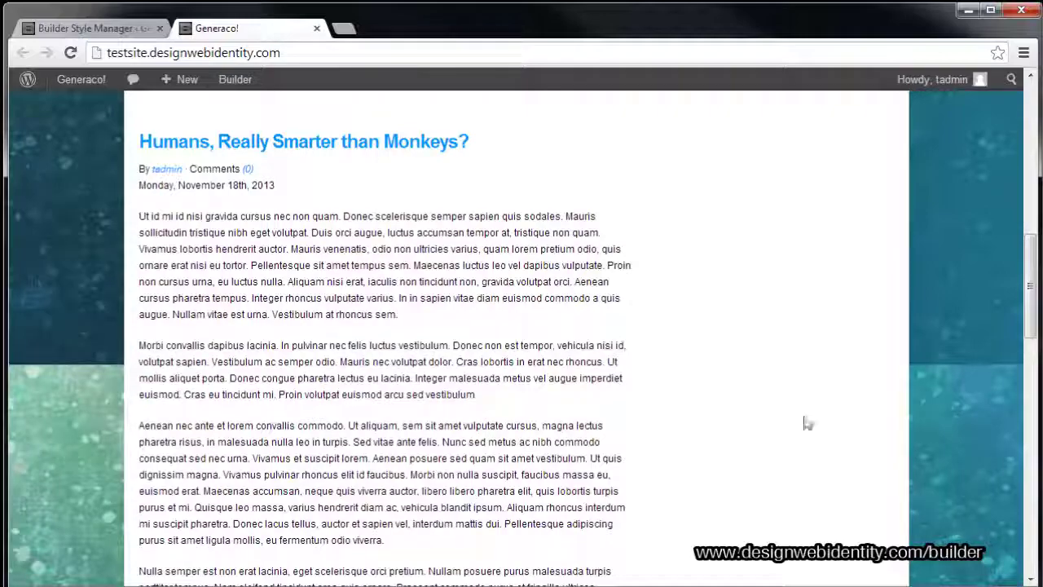
{"action": "scroll", "coordinate": [1004, 495], "scroll_direction": "down", "scroll_amount": 8}
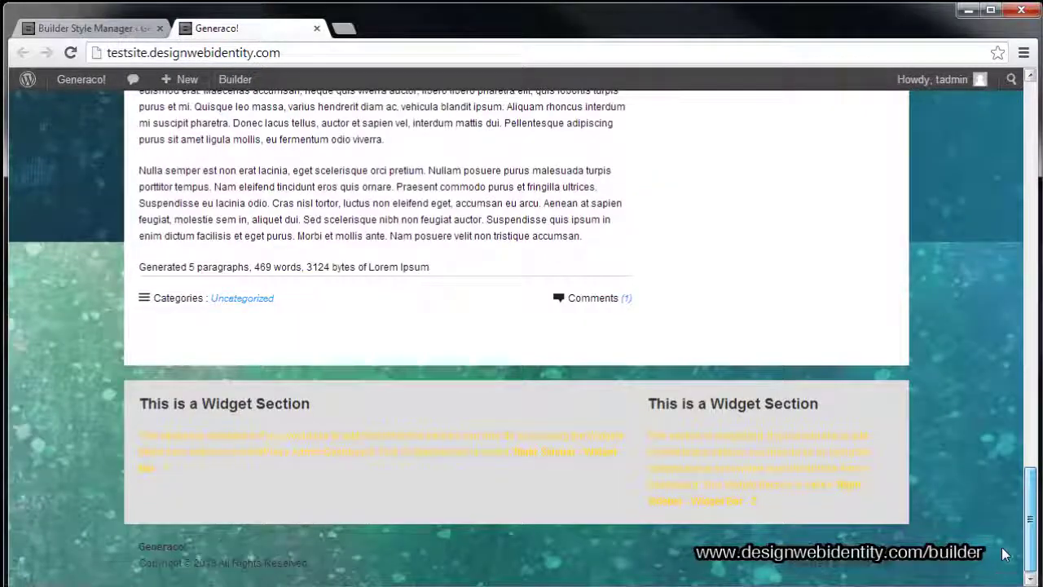
{"action": "scroll", "coordinate": [1010, 271], "scroll_direction": "up", "scroll_amount": 7}
{"action": "scroll", "coordinate": [1010, 272], "scroll_direction": "up", "scroll_amount": 5}
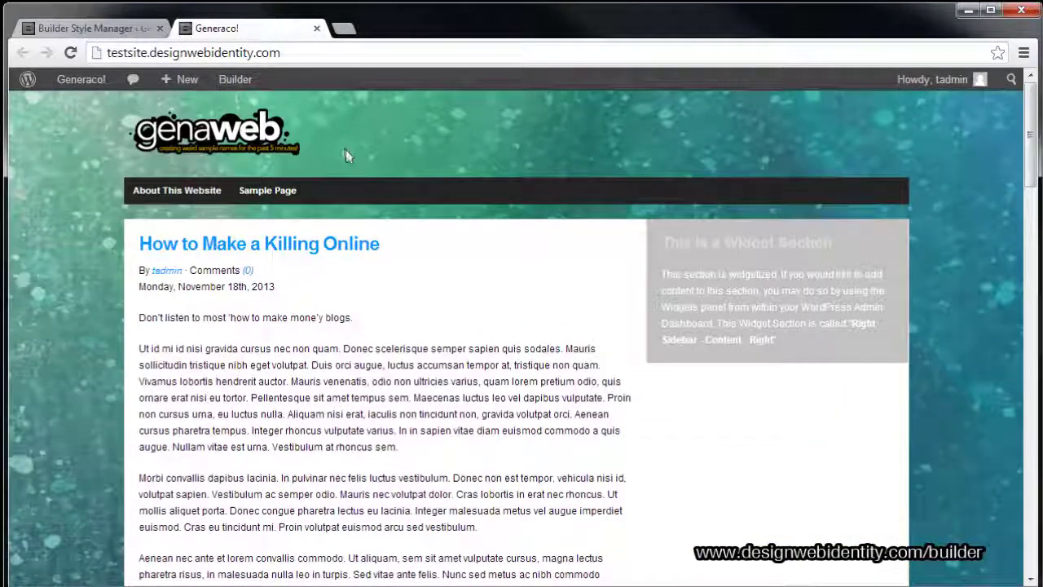
- Return to the Style Manager and upload background_vertical.png as the site background image
{"action": "left_click", "coordinate": [81, 27]}
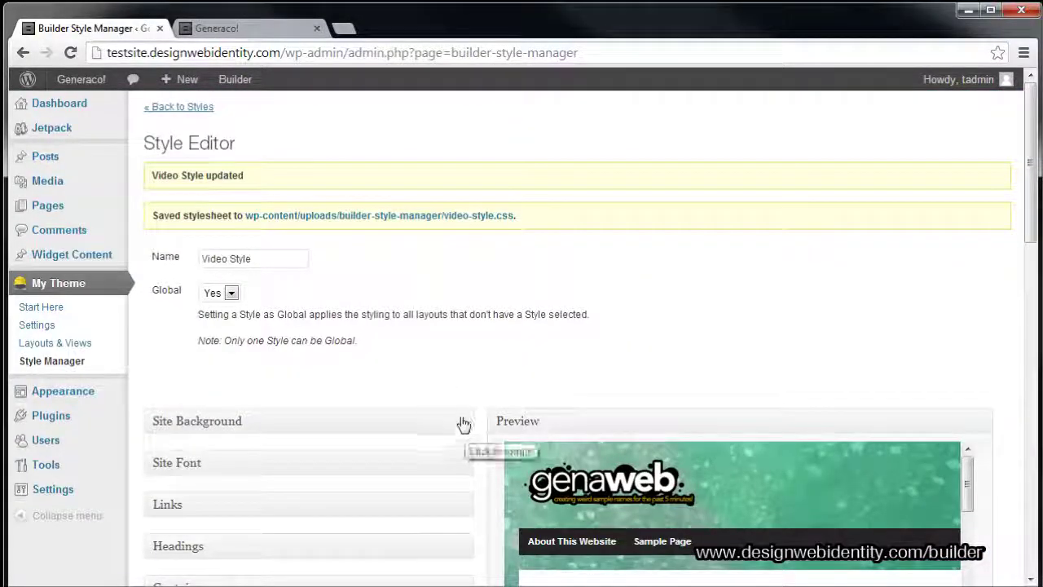
{"action": "left_click", "coordinate": [464, 423]}
{"action": "scroll", "coordinate": [334, 433], "scroll_direction": "down", "scroll_amount": 1}
{"action": "scroll", "coordinate": [334, 434], "scroll_direction": "down", "scroll_amount": 1}
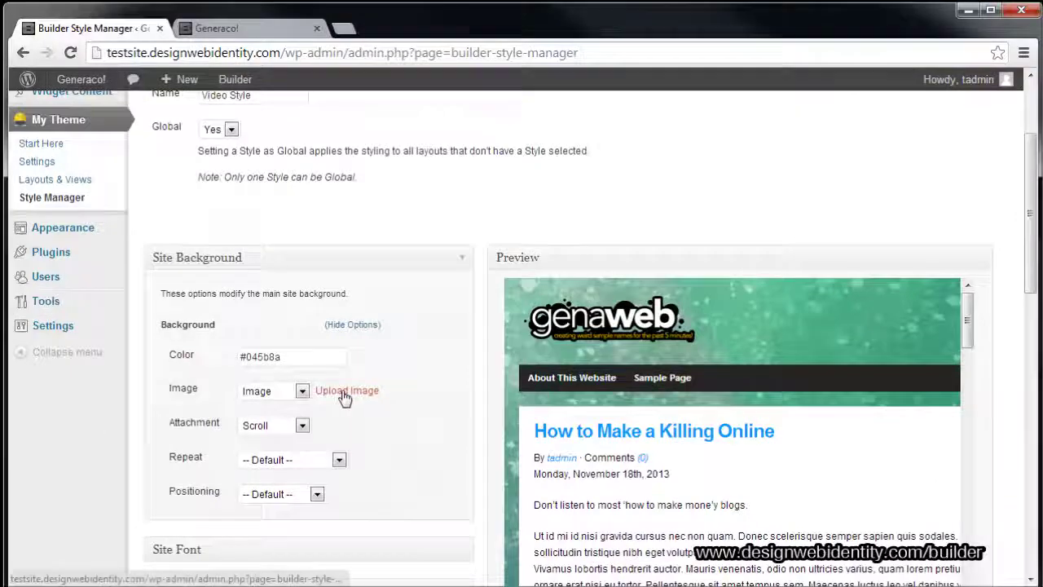
{"action": "left_click", "coordinate": [346, 392]}
{"action": "left_click", "coordinate": [477, 333]}
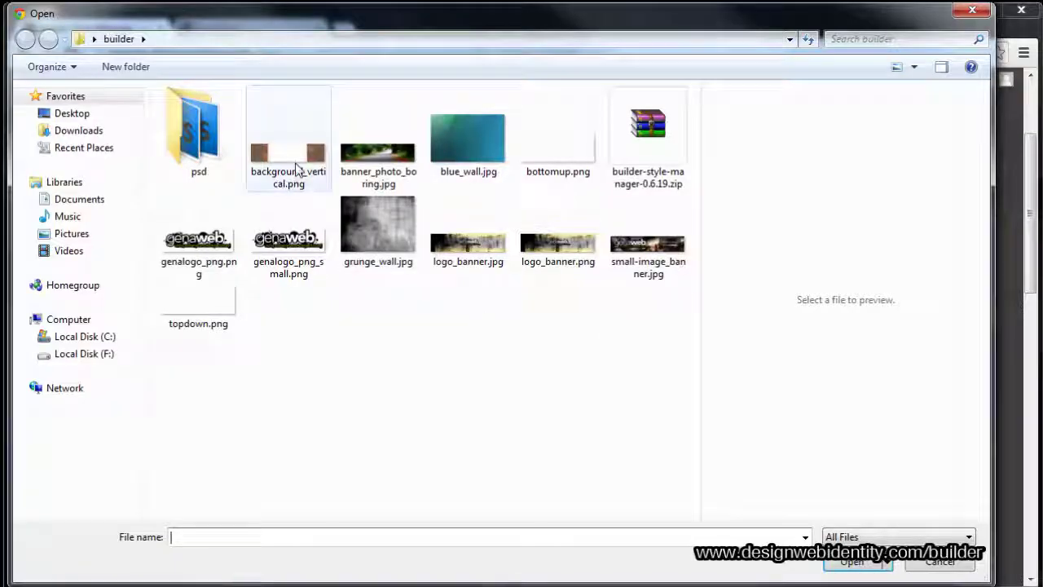
{"action": "left_click", "coordinate": [298, 169]}
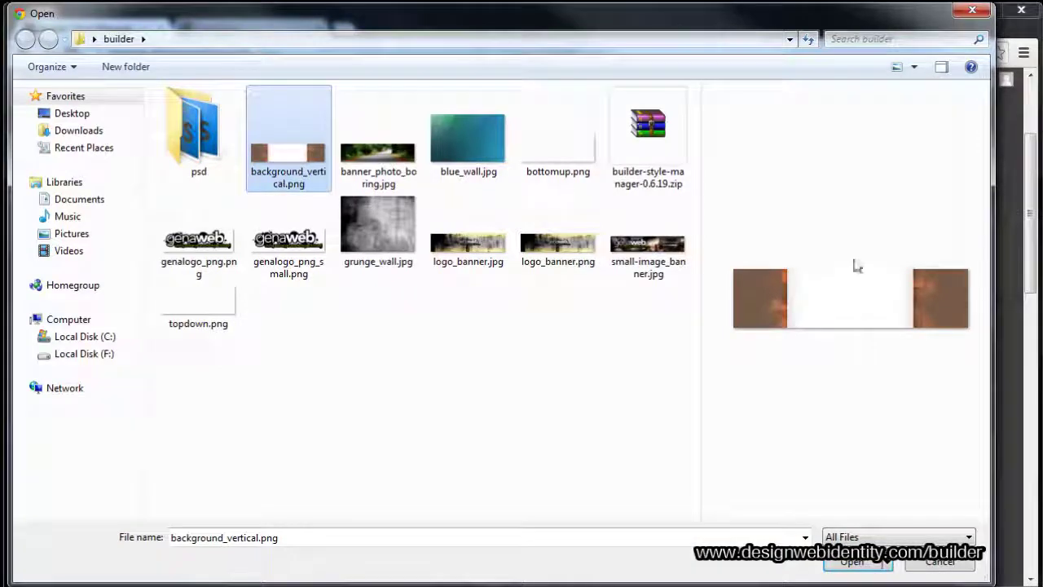
{"action": "left_click", "coordinate": [863, 566]}
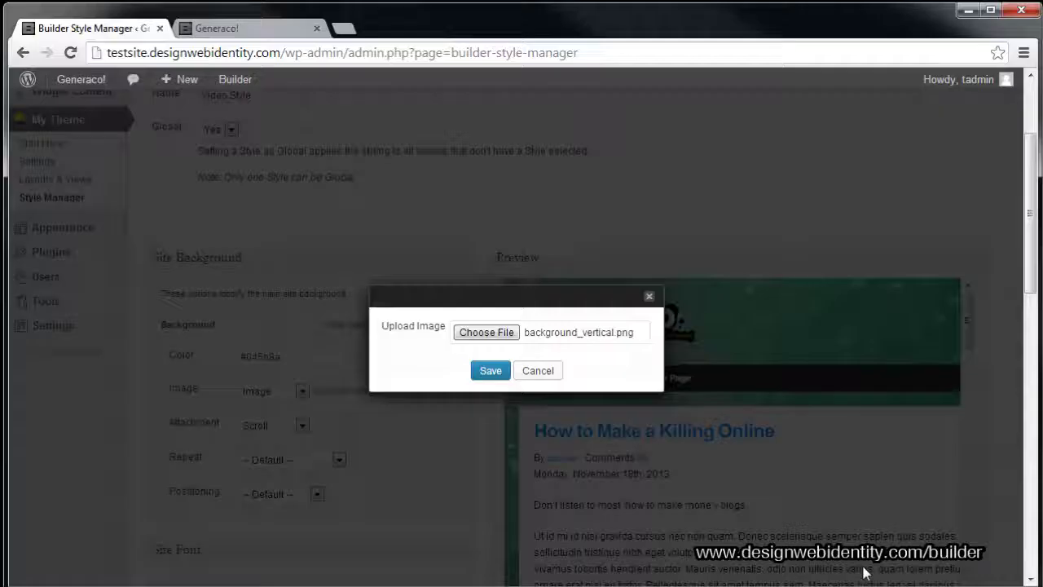
{"action": "left_click", "coordinate": [484, 372]}
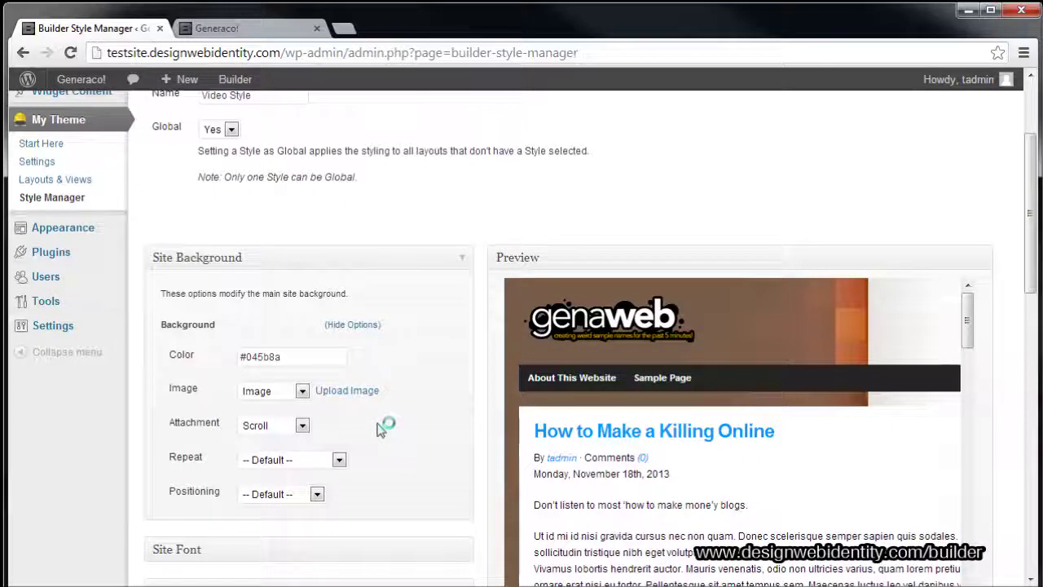
- Set the site background's Positioning to Top Center and its Repeat to Repeat Vertically
{"action": "left_click", "coordinate": [318, 495]}
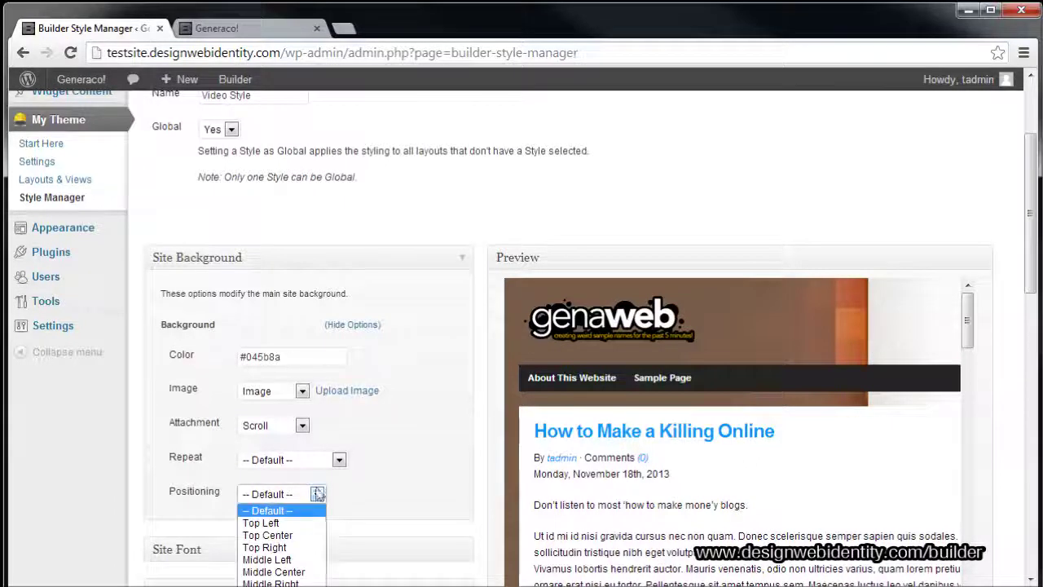
{"action": "left_click", "coordinate": [267, 535]}
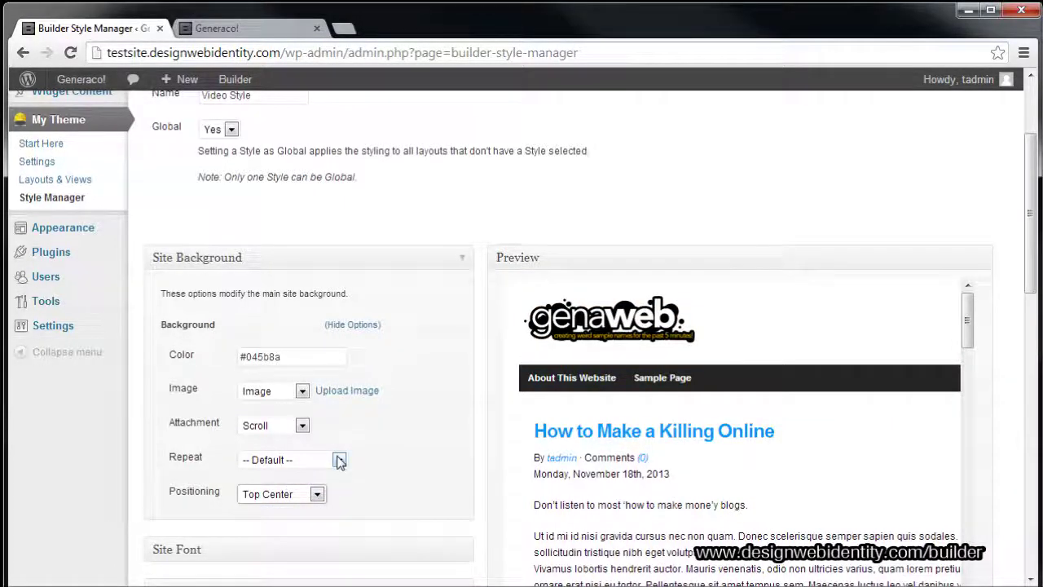
{"action": "left_click", "coordinate": [339, 461]}
{"action": "left_click", "coordinate": [310, 512]}
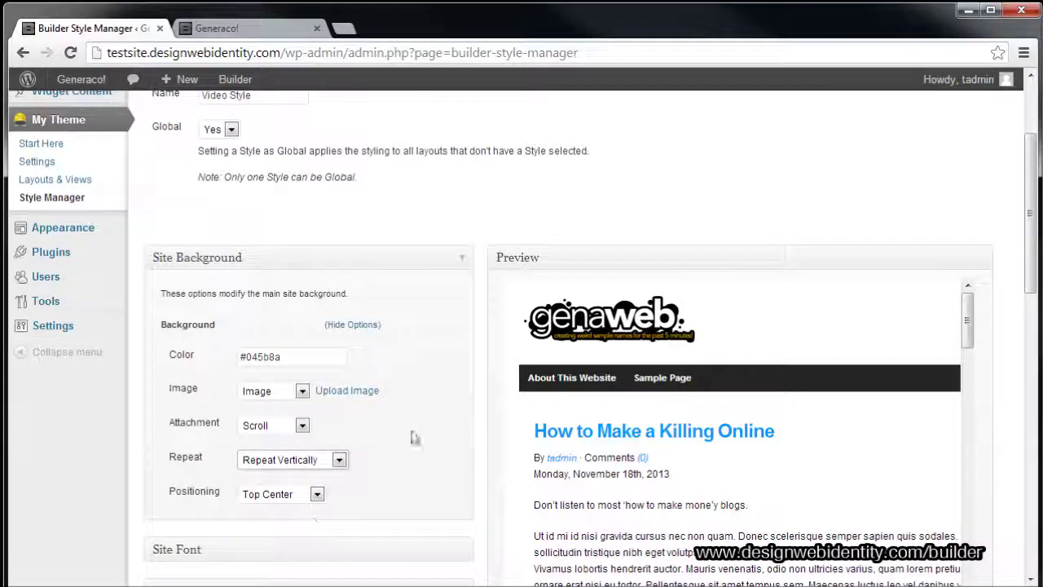
- Save the Video Style with its vertically repeating background while staying in the editor
{"action": "scroll", "coordinate": [407, 466], "scroll_direction": "down", "scroll_amount": 3}
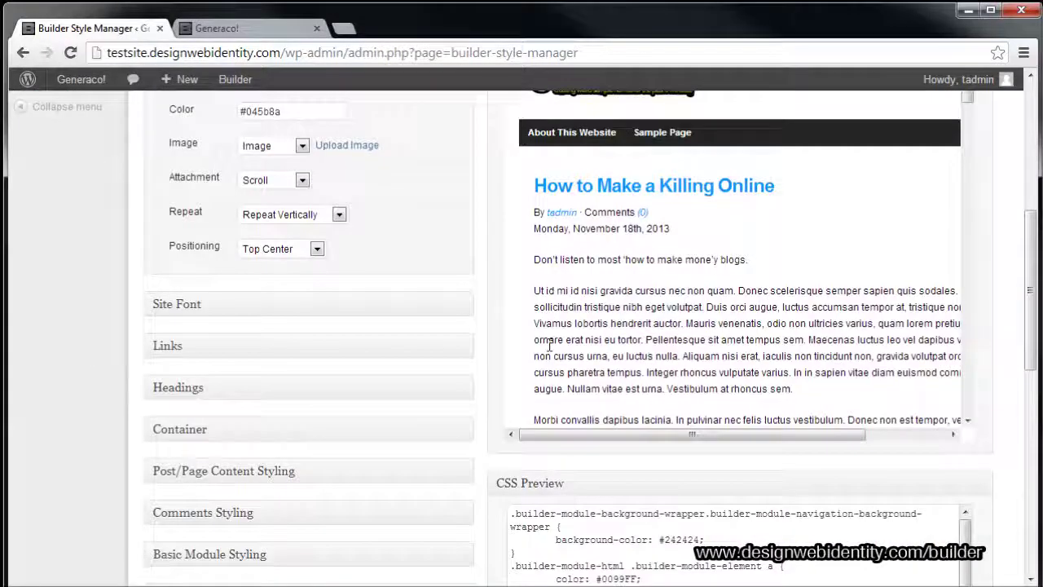
{"action": "scroll", "coordinate": [408, 466], "scroll_direction": "up", "scroll_amount": 2}
{"action": "scroll", "coordinate": [548, 466], "scroll_direction": "down", "scroll_amount": 5}
{"action": "scroll", "coordinate": [548, 467], "scroll_direction": "down", "scroll_amount": 10}
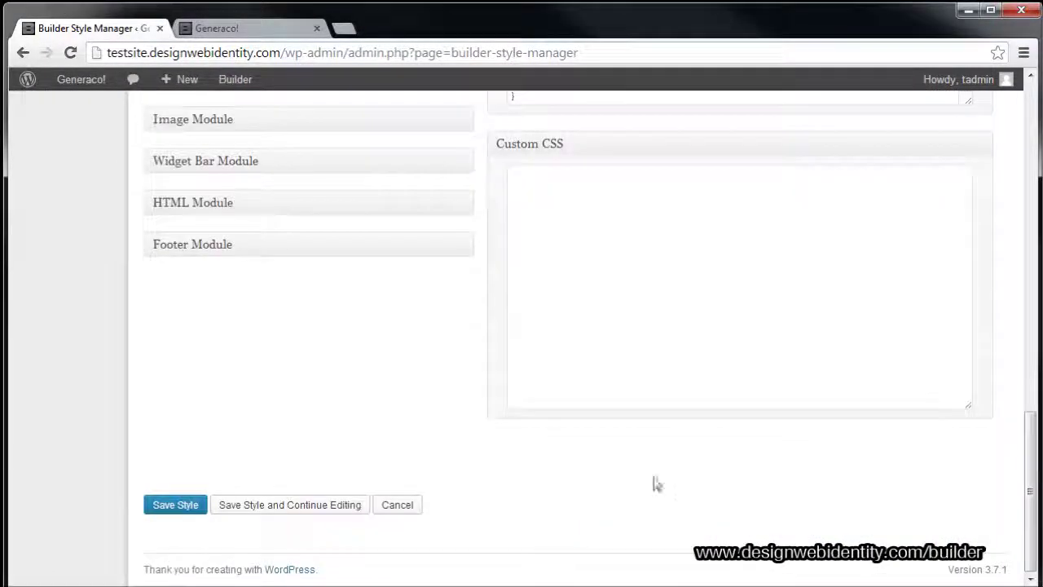
{"action": "left_click", "coordinate": [302, 506]}
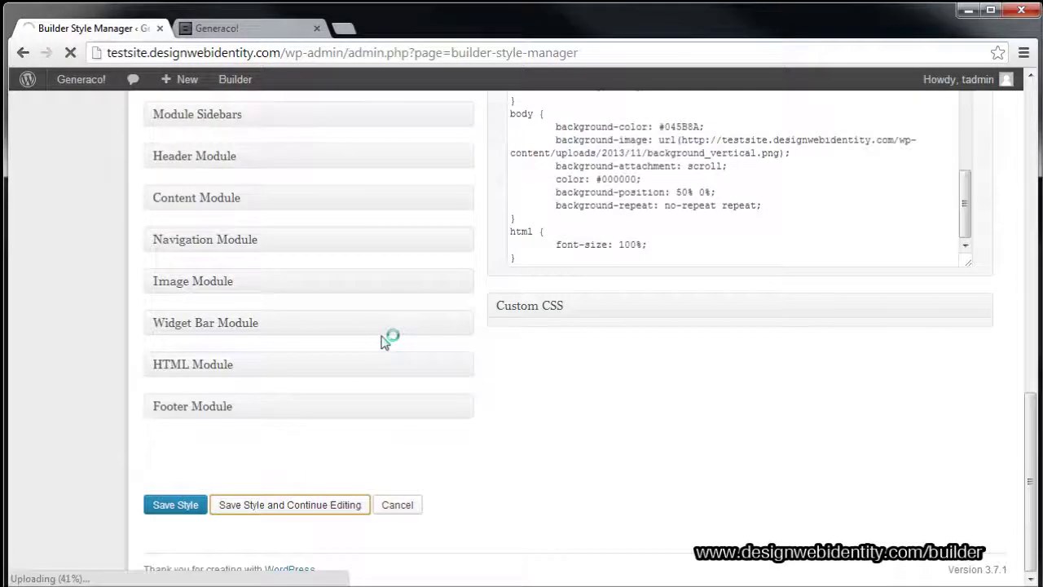
- Reload the live Generaco! site and examine the repeating background along the whole page
{"action": "left_click", "coordinate": [254, 29]}
{"action": "key", "text": "F5"}
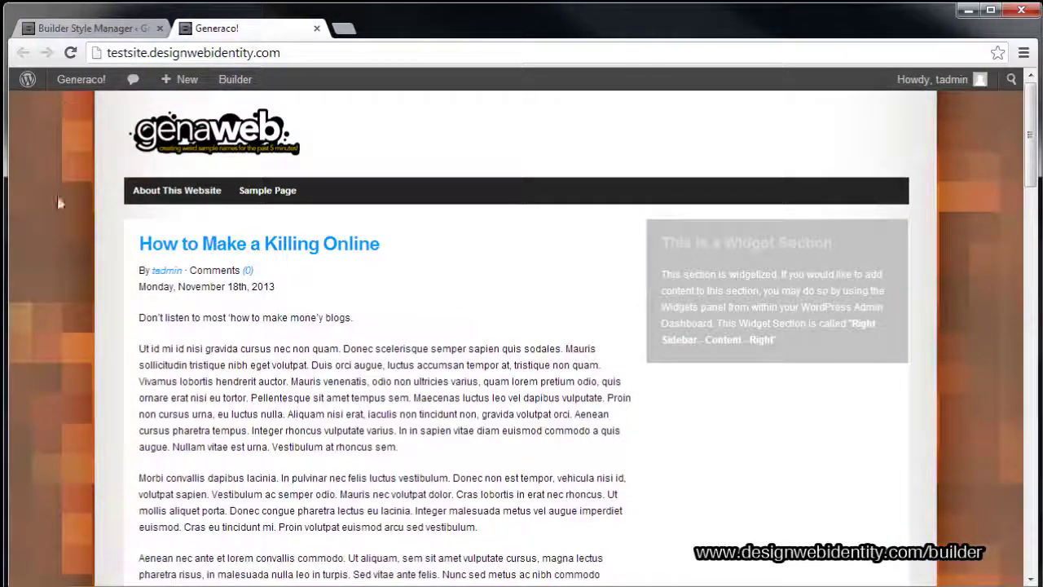
{"action": "scroll", "coordinate": [495, 345], "scroll_direction": "down", "scroll_amount": 4}
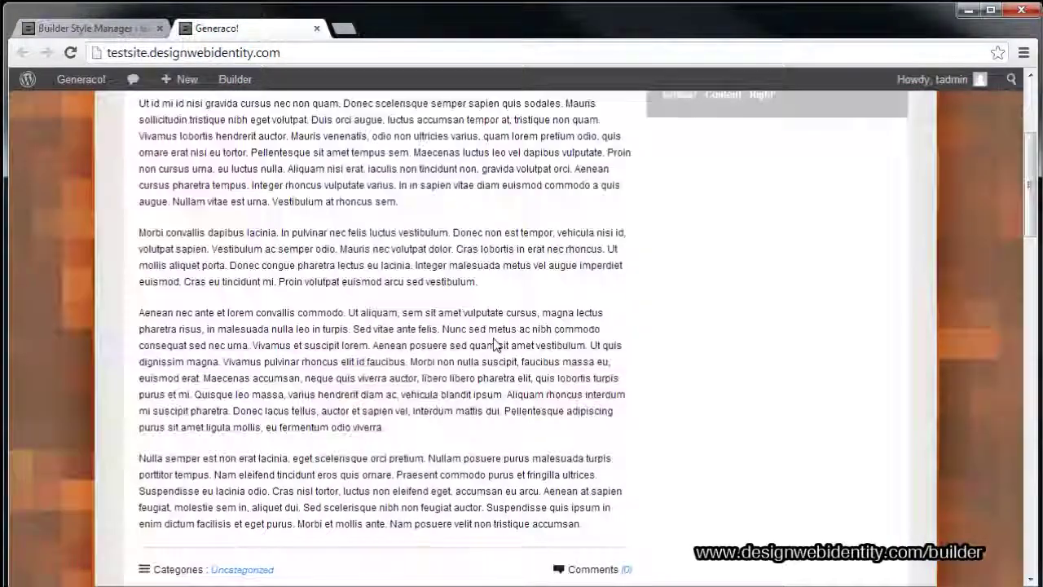
{"action": "scroll", "coordinate": [495, 345], "scroll_direction": "down", "scroll_amount": 15}
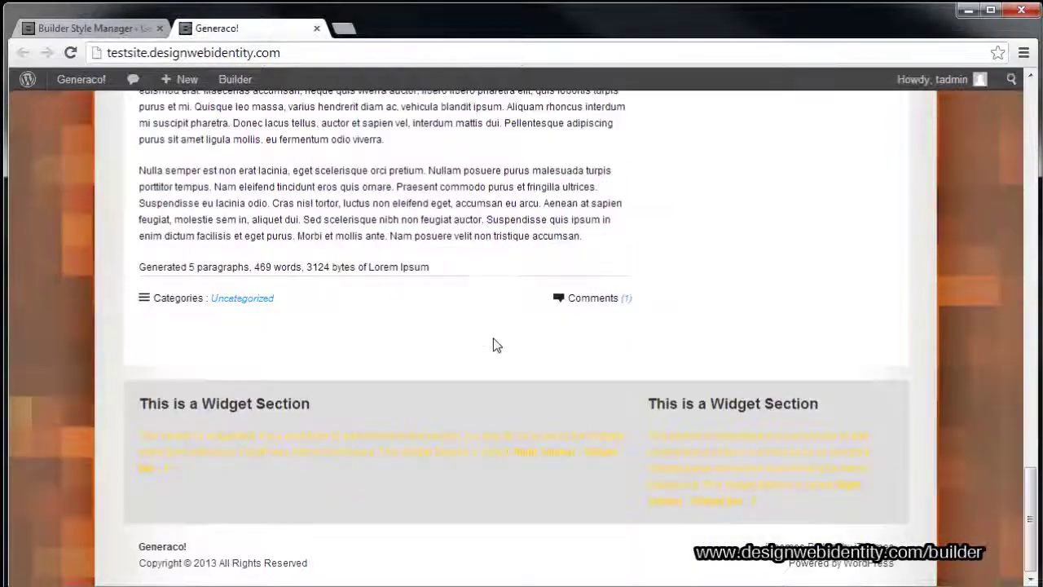
{"action": "left_click_drag", "start_coordinate": [1031, 493], "coordinate": [1031, 77]}
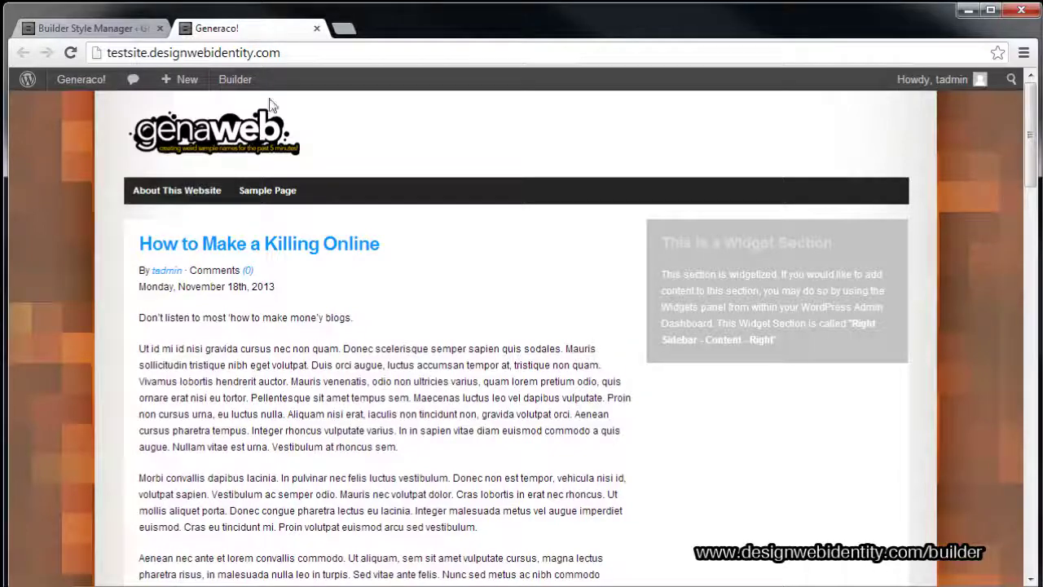
- Return to the Style Manager and replace the site background image by uploading grunge_wall.jpg
{"action": "left_click", "coordinate": [90, 29]}
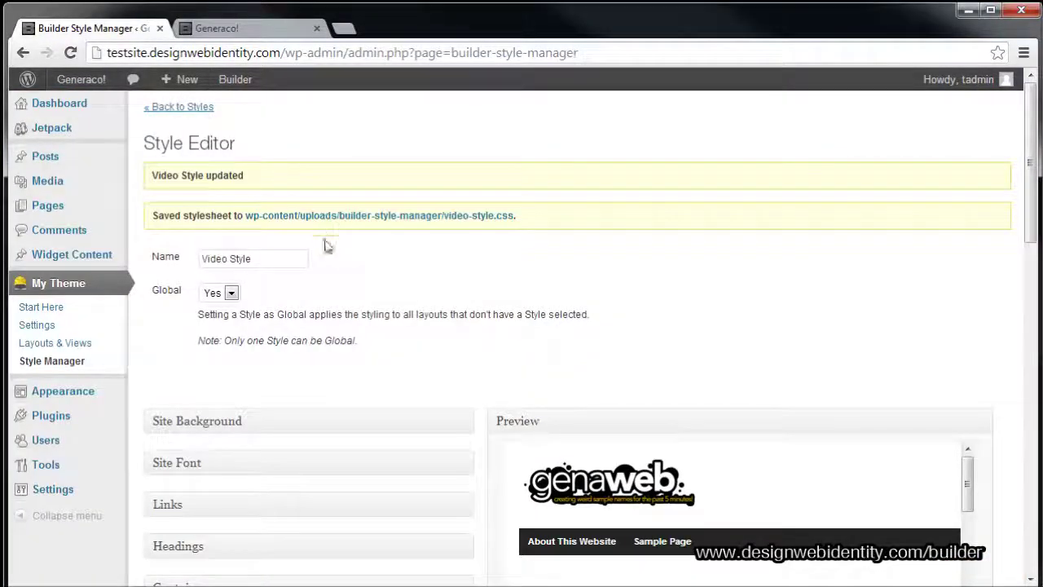
{"action": "scroll", "coordinate": [326, 244], "scroll_direction": "down", "scroll_amount": 2}
{"action": "left_click", "coordinate": [459, 259]}
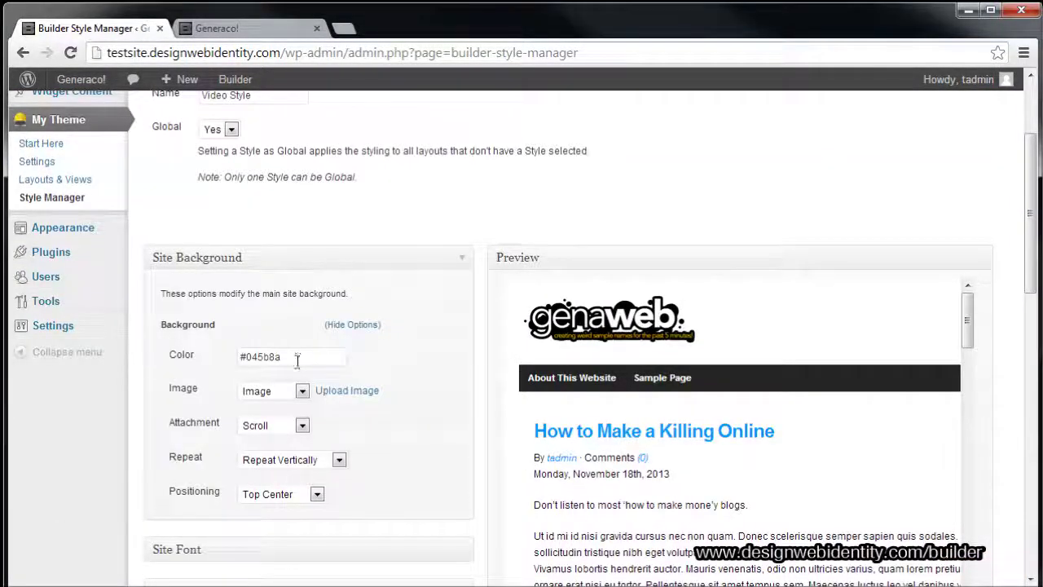
{"action": "left_click", "coordinate": [329, 392]}
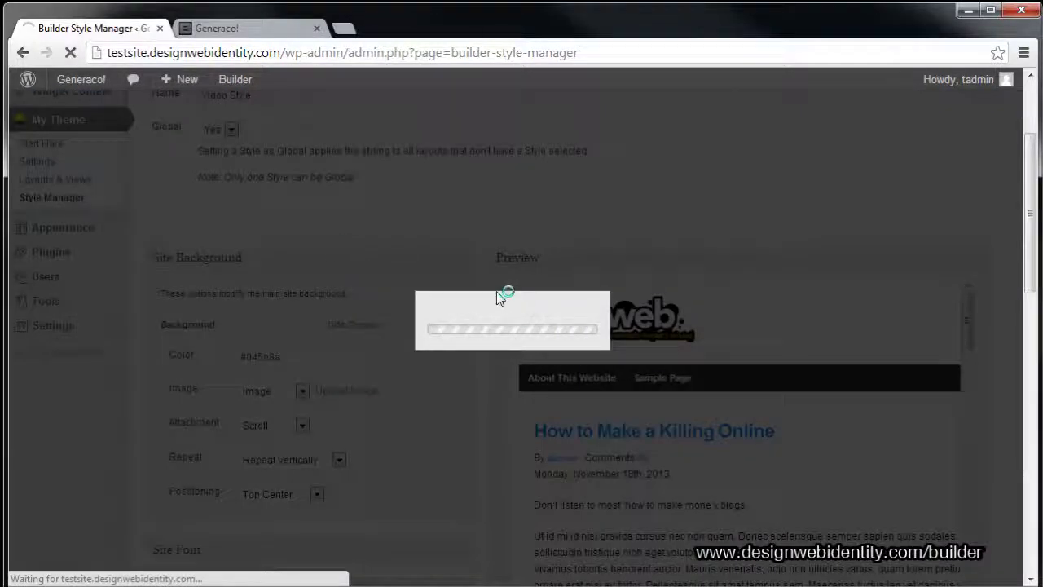
{"action": "left_click", "coordinate": [499, 335]}
{"action": "left_click", "coordinate": [397, 243]}
{"action": "left_click", "coordinate": [851, 561]}
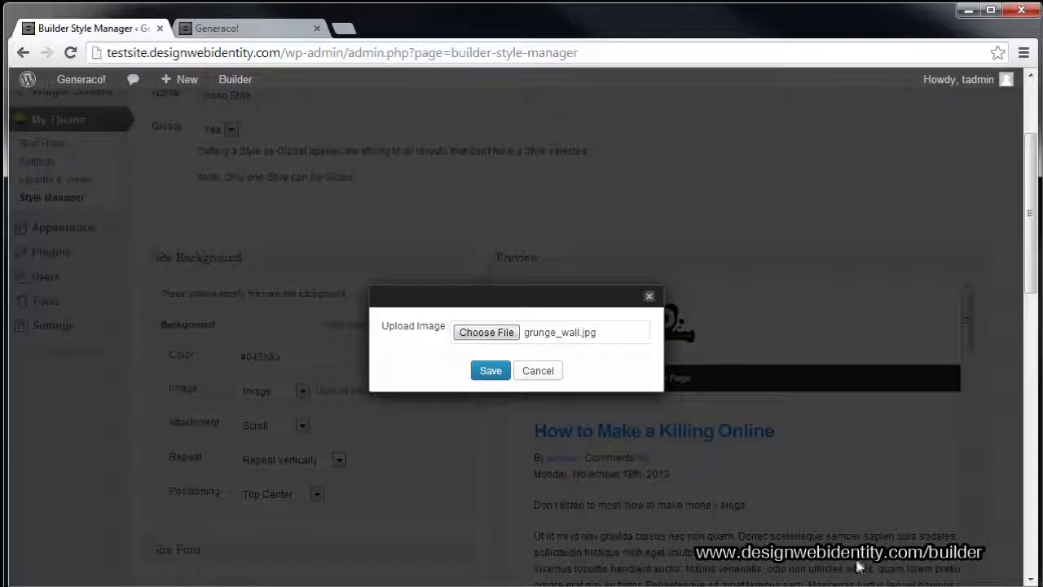
{"action": "left_click", "coordinate": [490, 372]}
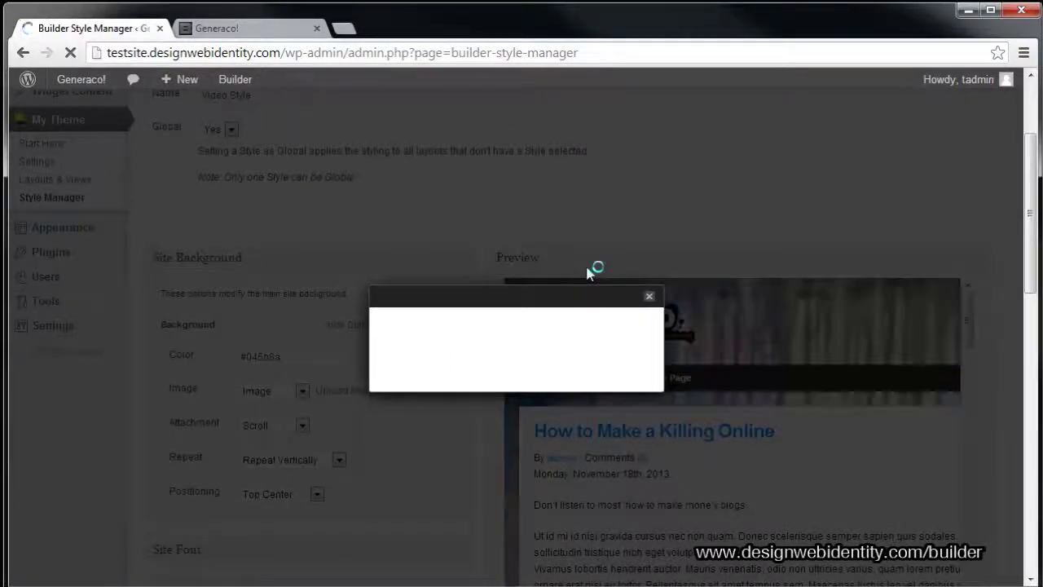
{"action": "scroll", "coordinate": [455, 271], "scroll_direction": "down", "scroll_amount": 1}
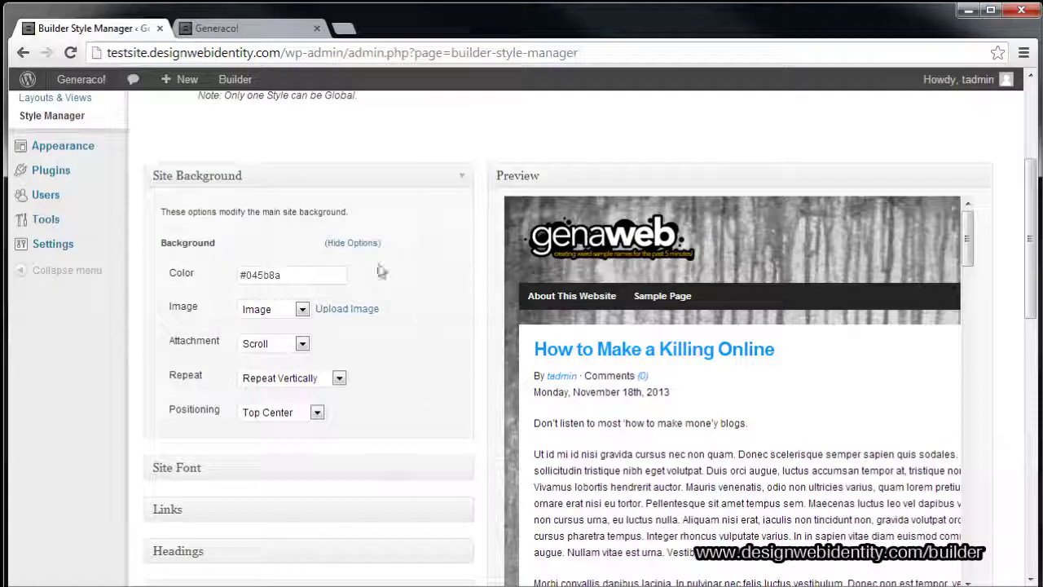
- Compare the grunge wall background in the style preview with the background on the live Generaco! site
{"action": "mouse_move", "coordinate": [967, 234]}
{"action": "left_mouse_down"}
{"action": "mouse_move", "coordinate": [957, 291]}
{"action": "mouse_move", "coordinate": [960, 232]}
{"action": "left_mouse_up"}
{"action": "left_click", "coordinate": [240, 27]}
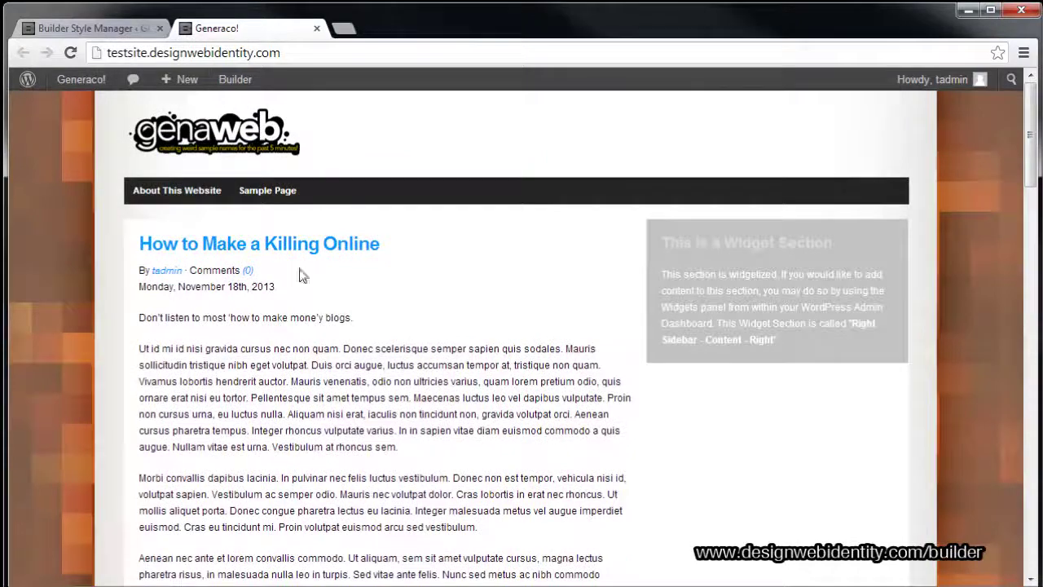
{"action": "left_click", "coordinate": [82, 28]}
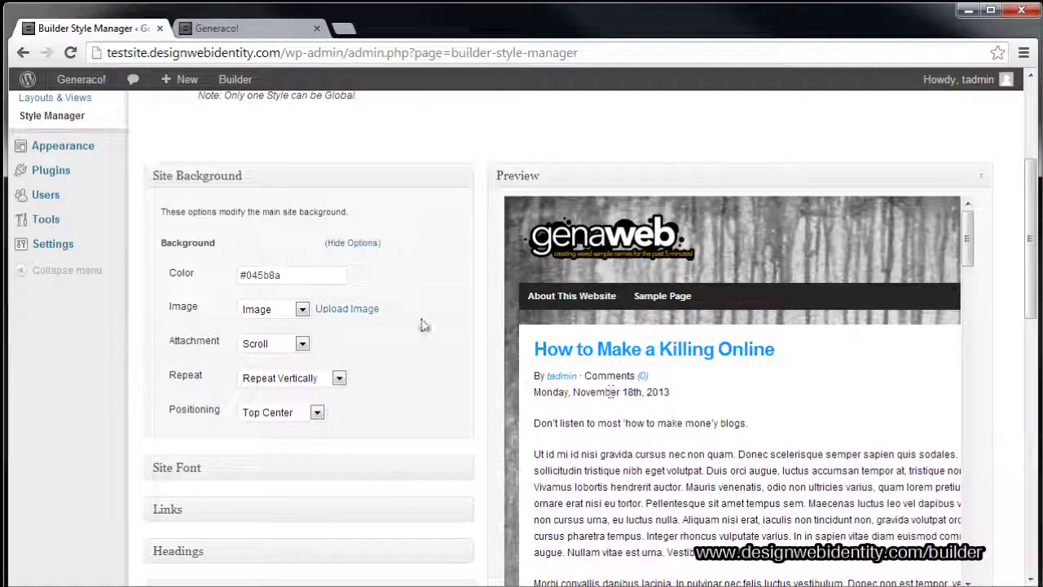
- Collapse the Site Background section and set the Site Font color to white, #ffffff
{"action": "left_click", "coordinate": [466, 180]}
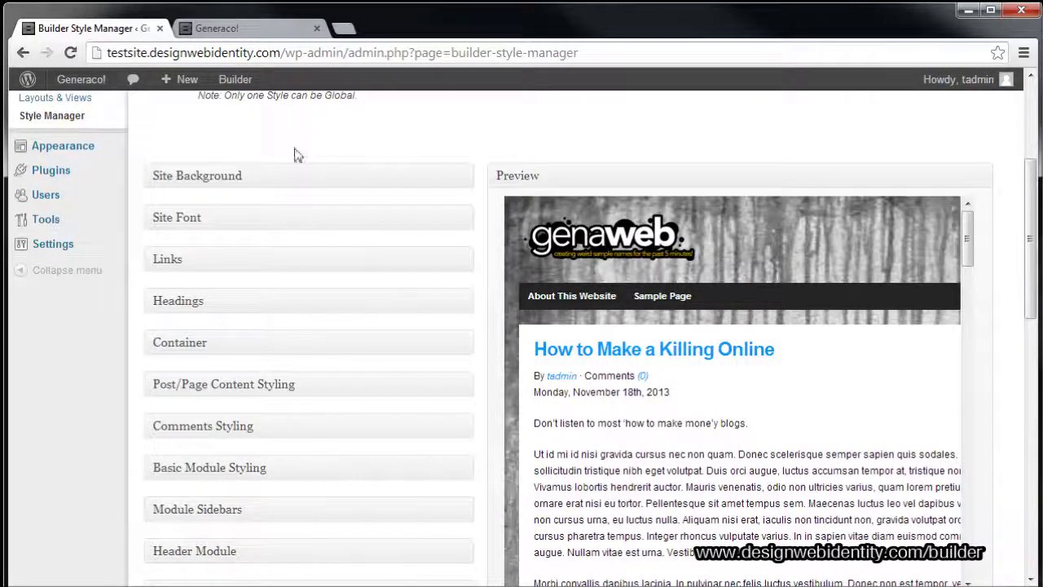
{"action": "left_click", "coordinate": [463, 218]}
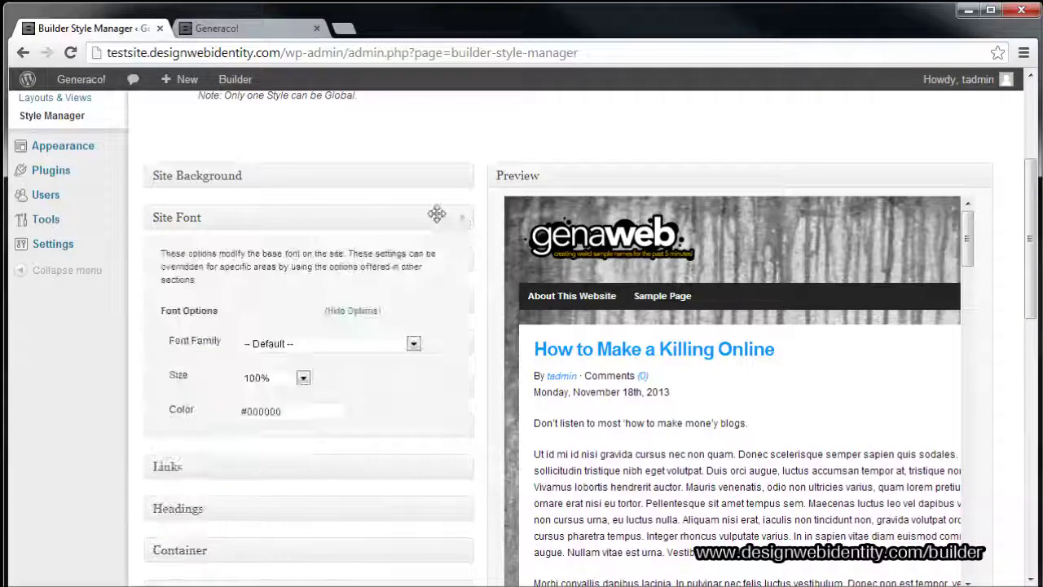
{"action": "left_click", "coordinate": [303, 410]}
{"action": "left_click_drag", "start_coordinate": [305, 440], "coordinate": [229, 416]}
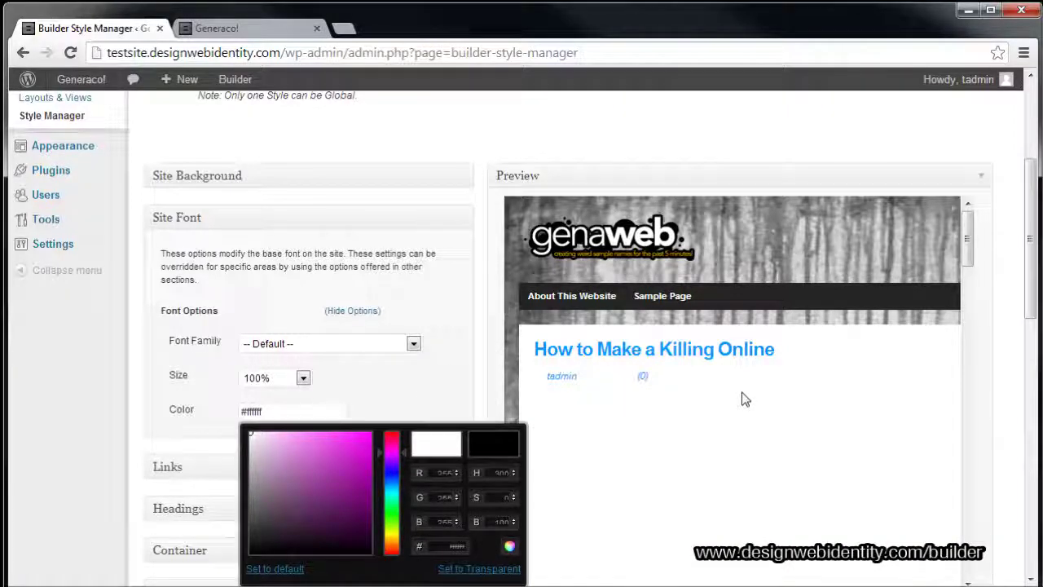
{"action": "left_click", "coordinate": [399, 399]}
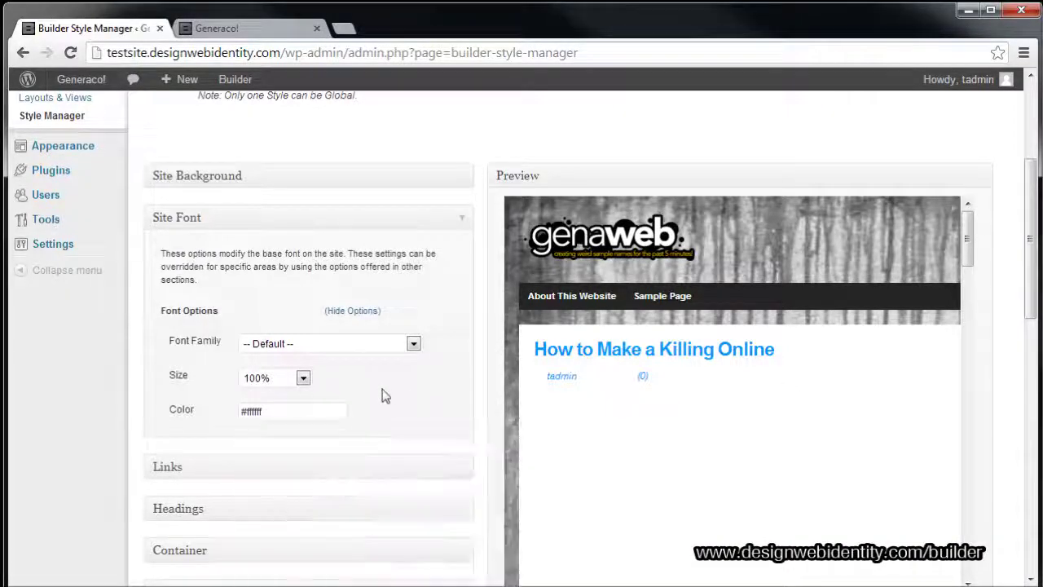
- Set the global Links color to #ebebeb and collapse the Links and Site Font sections
{"action": "left_click", "coordinate": [452, 460]}
{"action": "scroll", "coordinate": [407, 456], "scroll_direction": "down", "scroll_amount": 2}
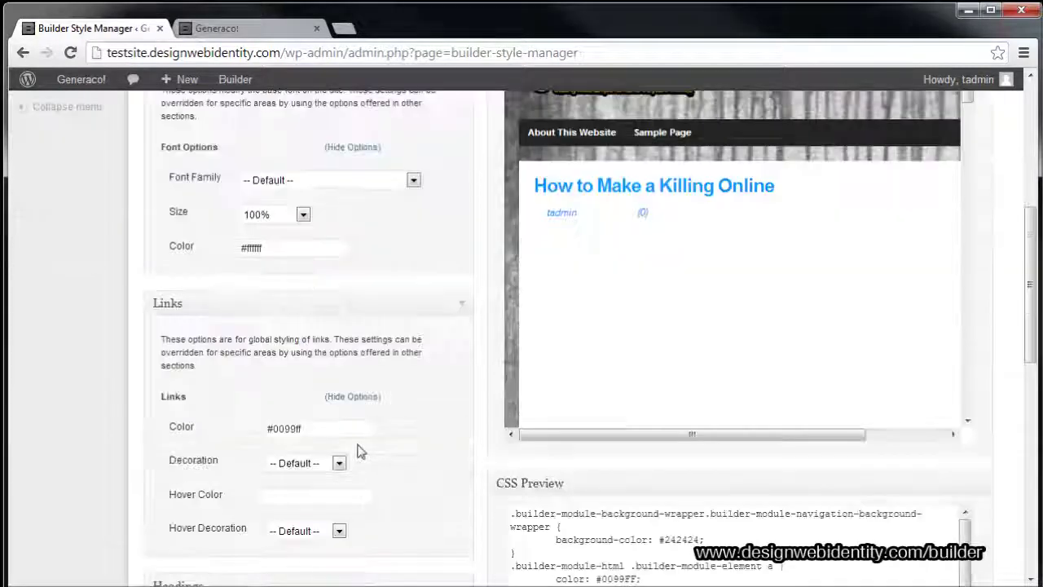
{"action": "left_click", "coordinate": [317, 426]}
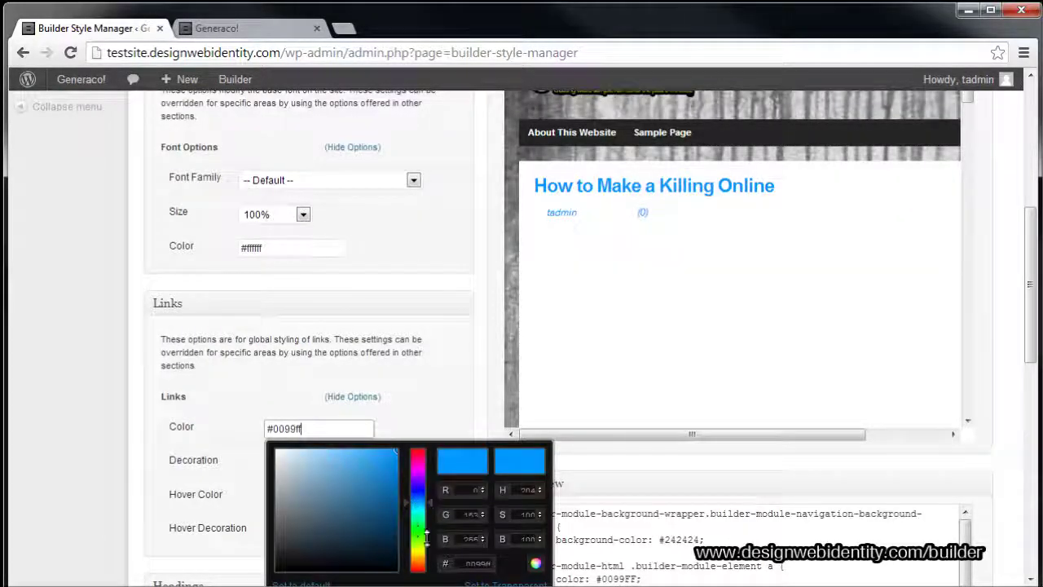
{"action": "left_click_drag", "start_coordinate": [309, 473], "coordinate": [276, 459]}
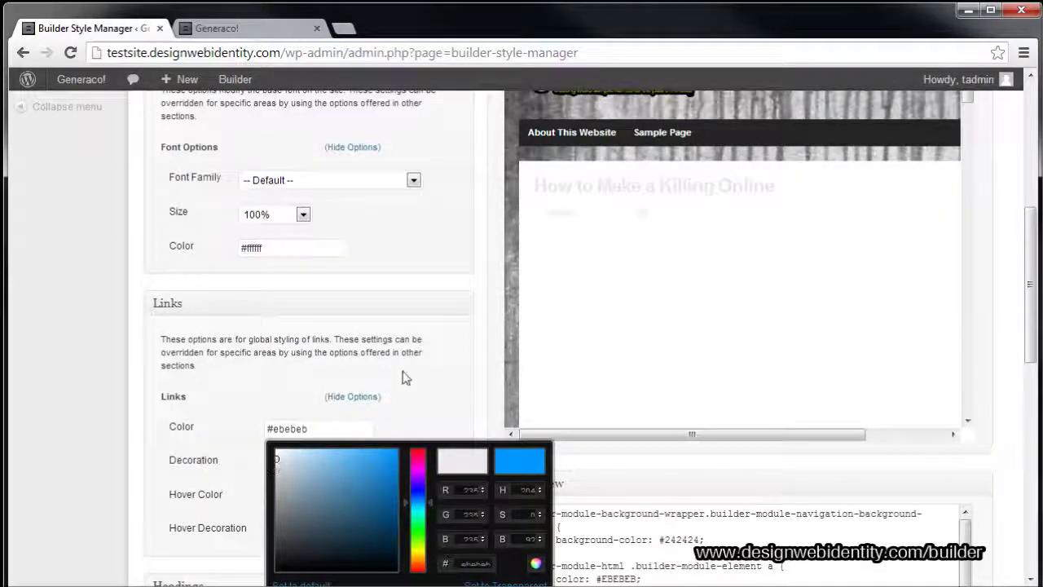
{"action": "left_click", "coordinate": [468, 237]}
{"action": "left_click", "coordinate": [463, 308]}
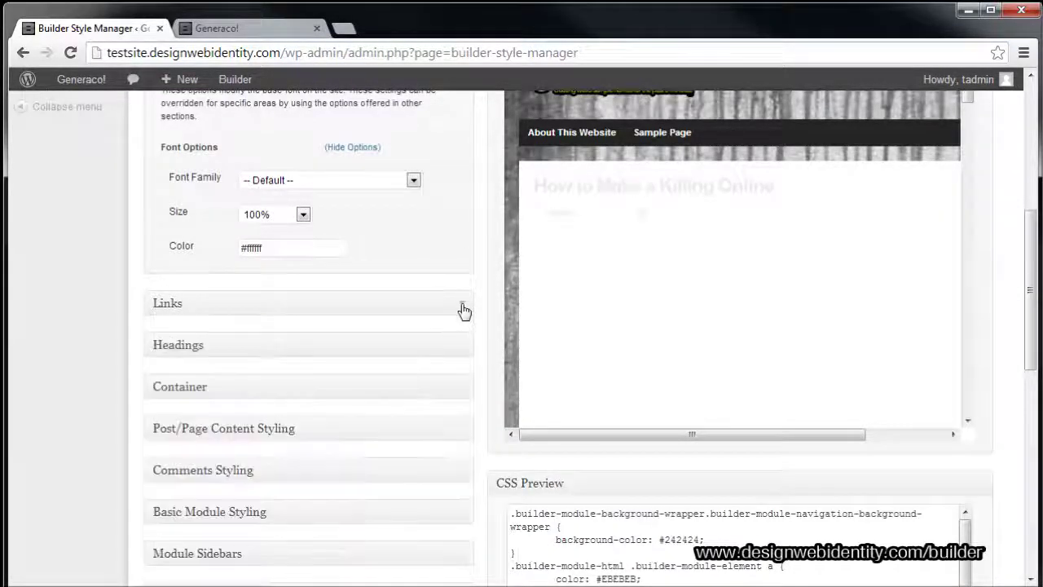
{"action": "scroll", "coordinate": [469, 269], "scroll_direction": "up", "scroll_amount": 2}
{"action": "left_click", "coordinate": [467, 218]}
- Set the Content Module's background color to dark grey, #2b2b2b
{"action": "scroll", "coordinate": [356, 407], "scroll_direction": "down", "scroll_amount": 1}
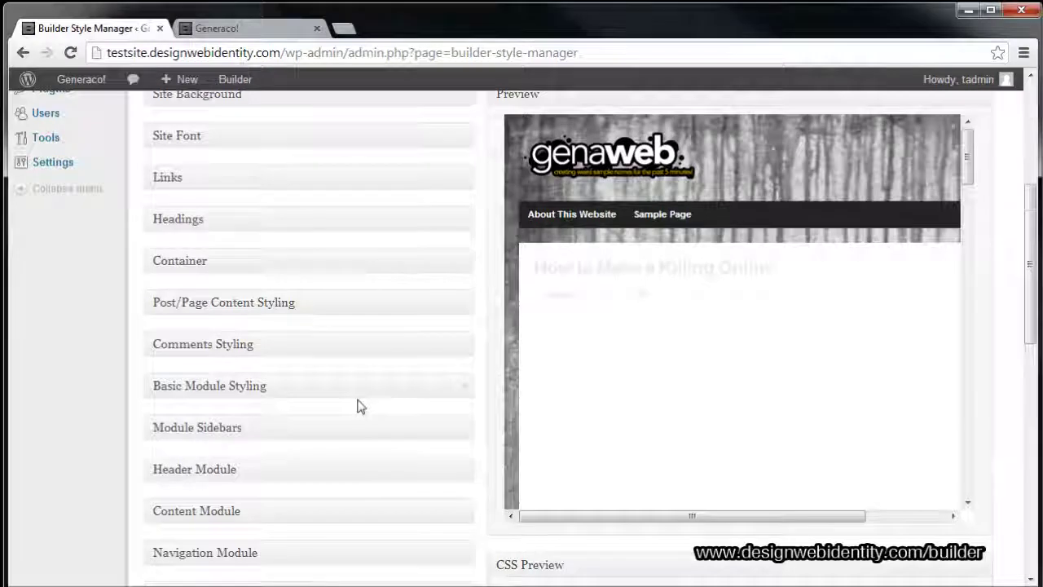
{"action": "scroll", "coordinate": [358, 412], "scroll_direction": "down", "scroll_amount": 1}
{"action": "left_click", "coordinate": [463, 432]}
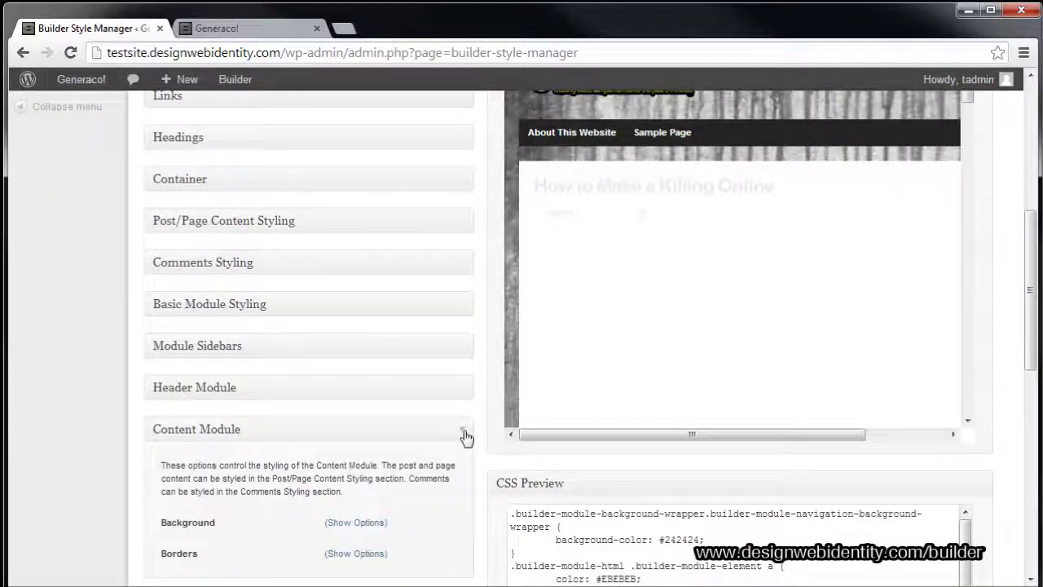
{"action": "scroll", "coordinate": [375, 436], "scroll_direction": "down", "scroll_amount": 1}
{"action": "left_click", "coordinate": [377, 441]}
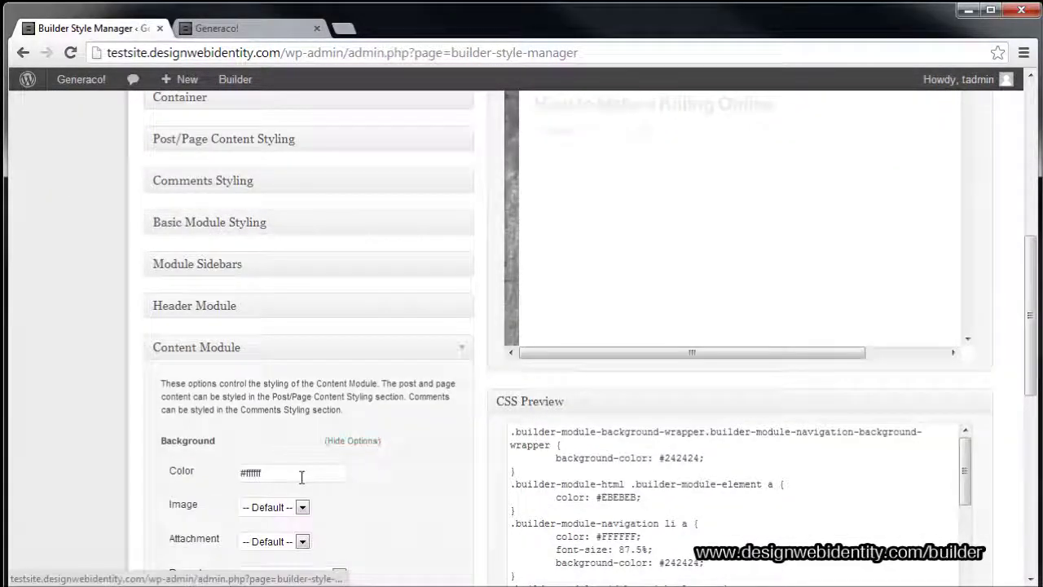
{"action": "left_click", "coordinate": [302, 474]}
{"action": "left_click_drag", "start_coordinate": [338, 367], "coordinate": [222, 431]}
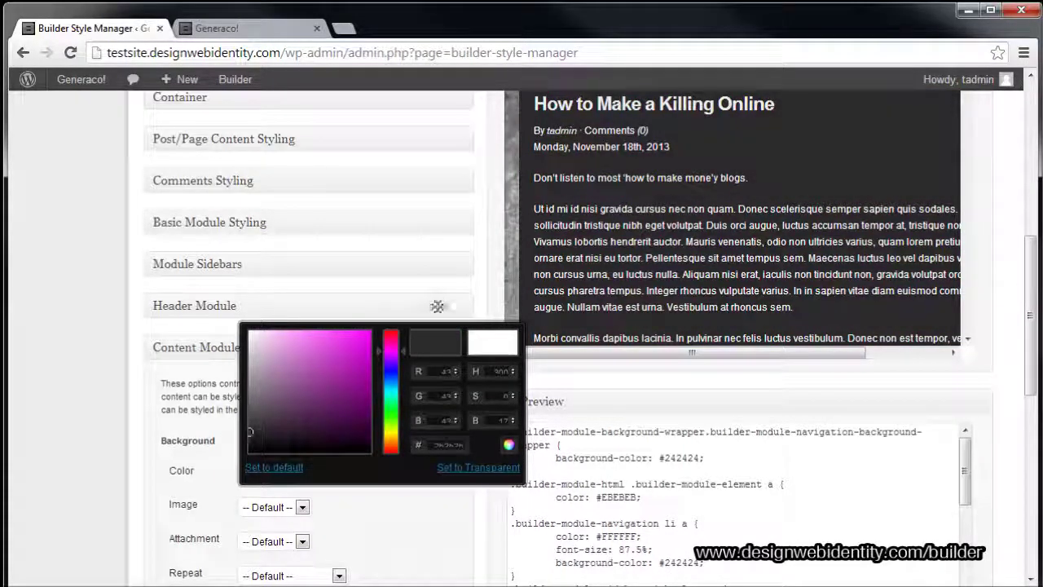
{"action": "left_click", "coordinate": [489, 308]}
- Set the Site Font family to Candara (sans-serif), trying Baskerville, Big Caslon and Book Antiqua on the way
{"action": "left_click_drag", "start_coordinate": [1030, 326], "coordinate": [1031, 241]}
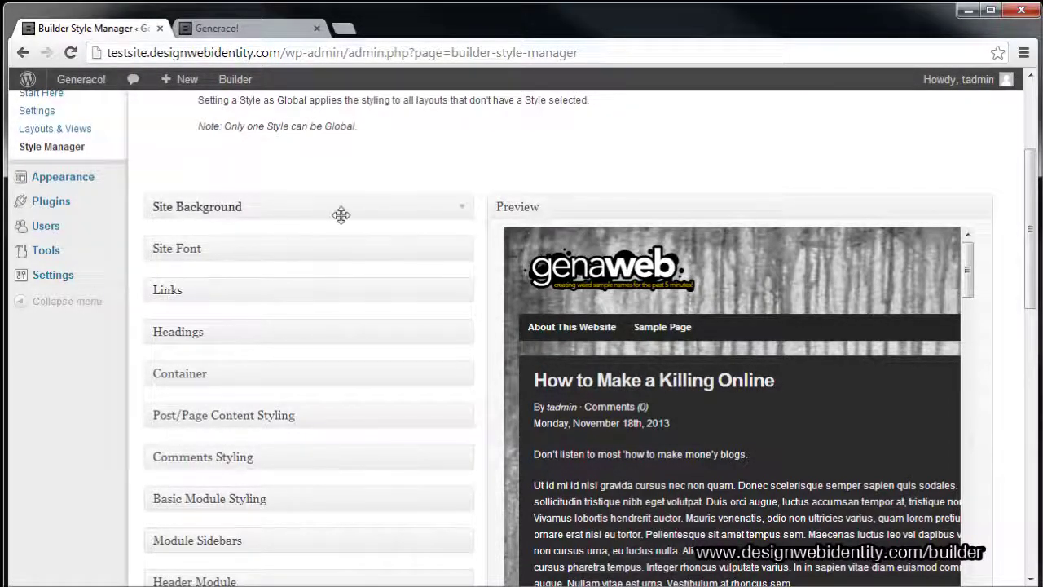
{"action": "left_click", "coordinate": [464, 251]}
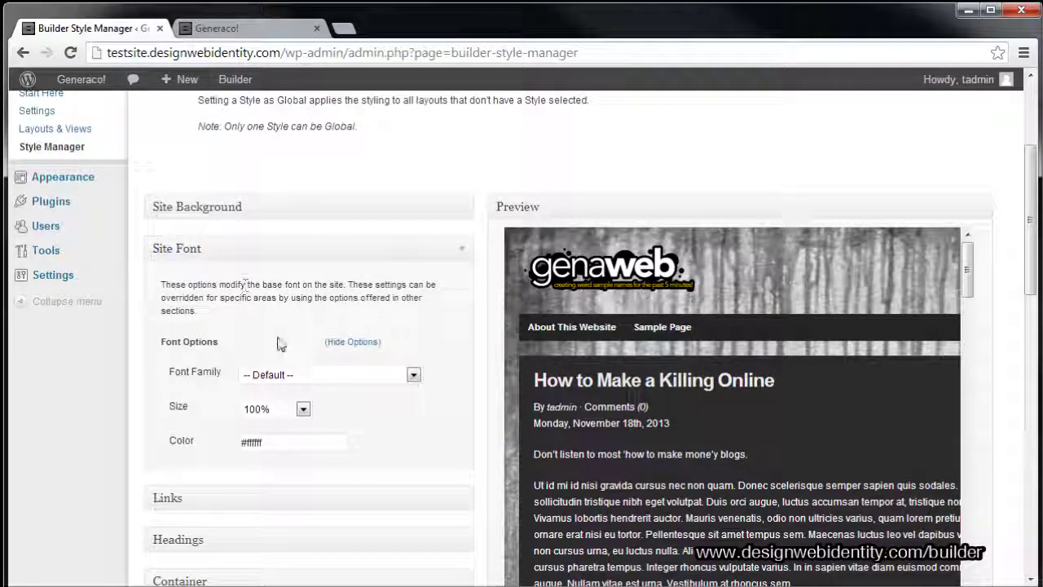
{"action": "left_click", "coordinate": [322, 376]}
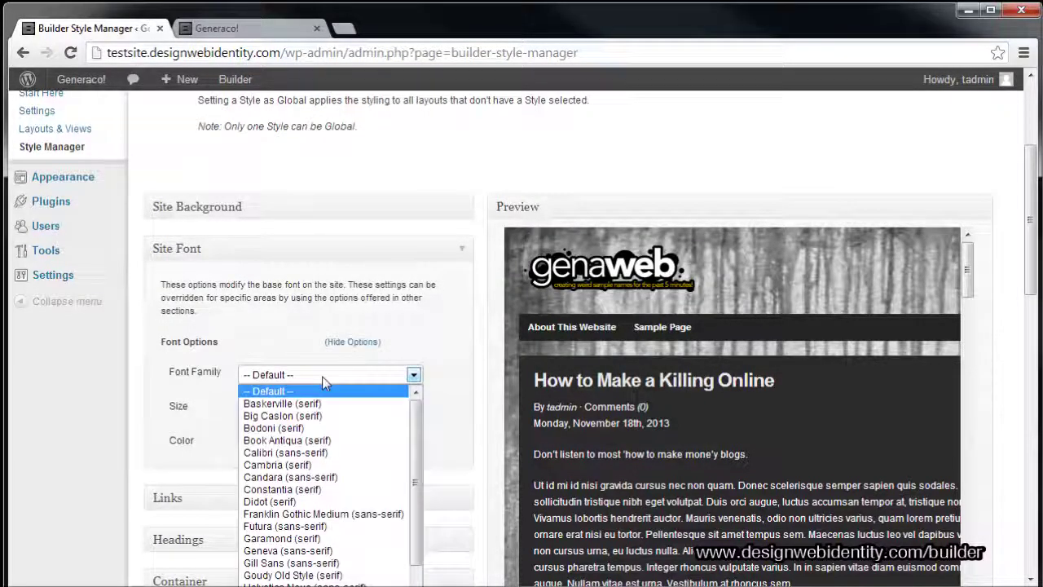
{"action": "scroll", "coordinate": [420, 424], "scroll_direction": "down", "scroll_amount": 2}
{"action": "scroll", "coordinate": [381, 414], "scroll_direction": "up", "scroll_amount": 2}
{"action": "left_click", "coordinate": [281, 407]}
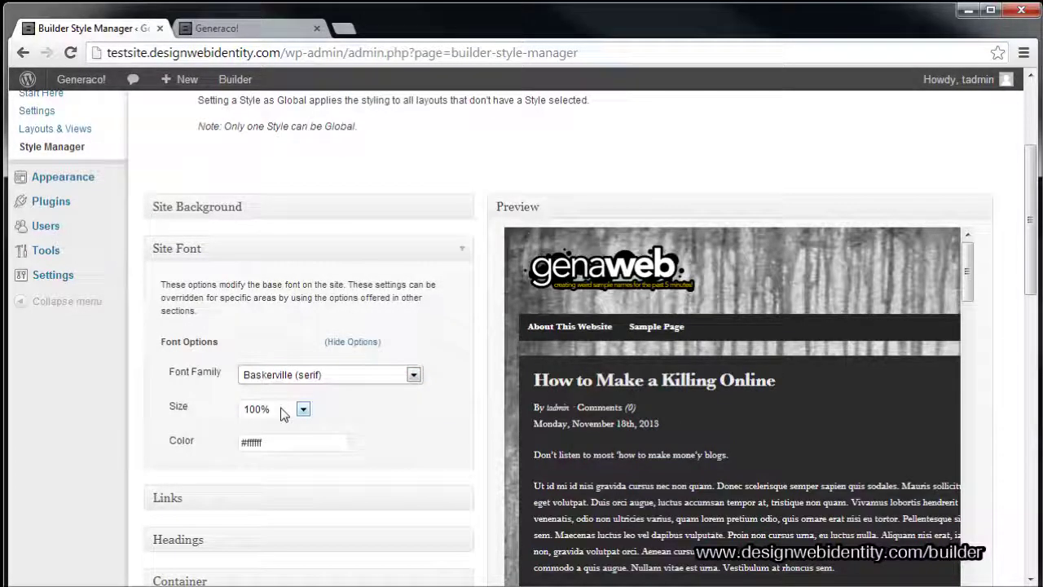
{"action": "key", "text": "Down"}
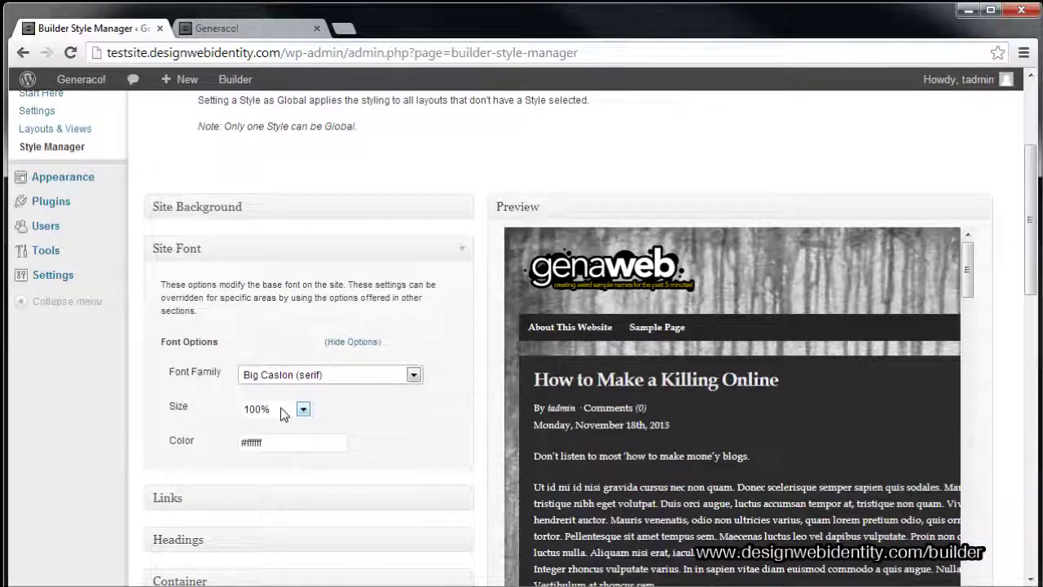
{"action": "key", "text": "Down"}
{"action": "key", "text": "Down"}
{"action": "key", "text": "Down"}
{"action": "key", "text": "Down"}
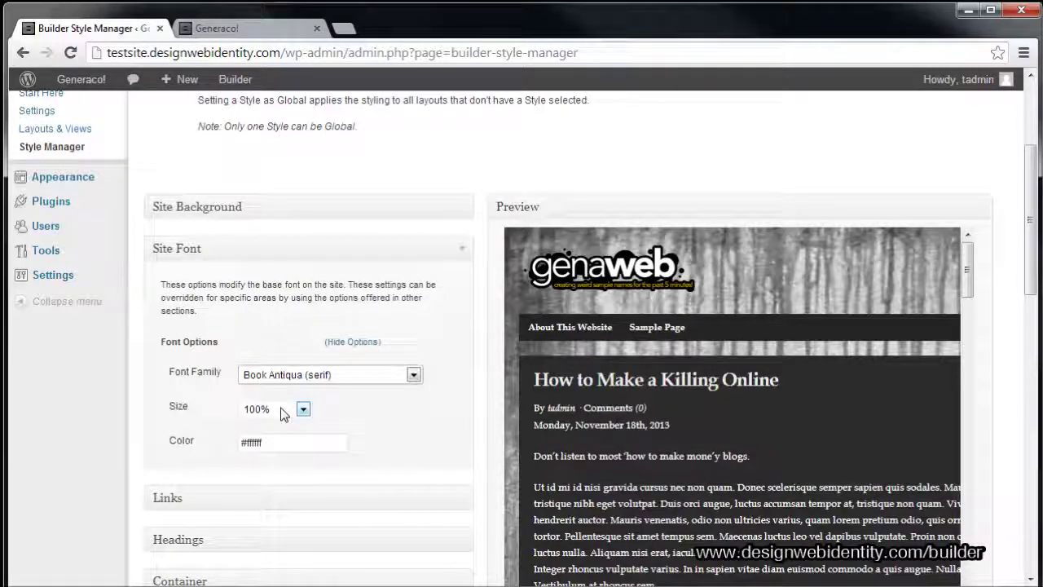
{"action": "key", "text": "Down"}
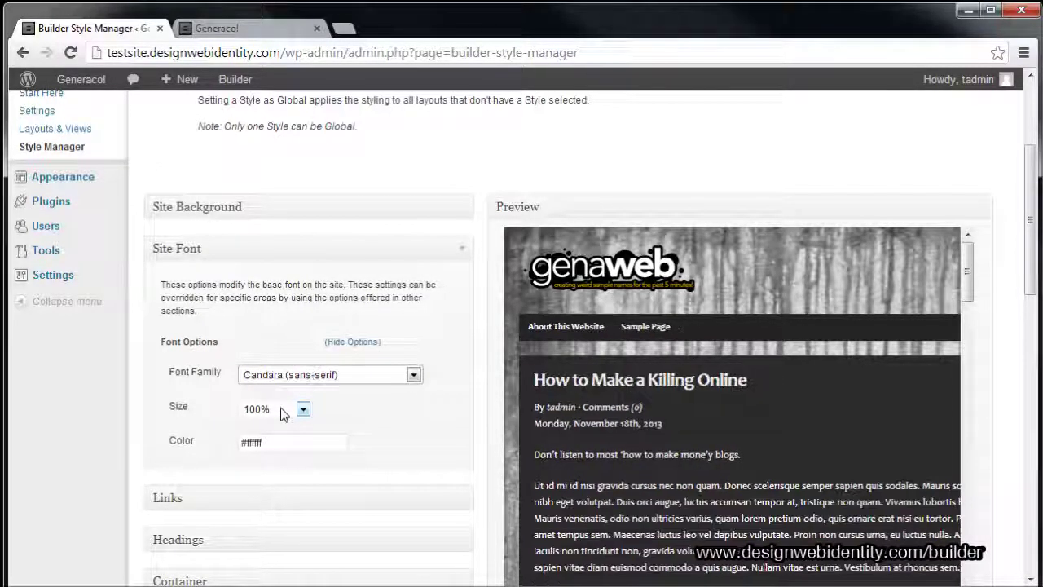
- Try a Site Font size of 112.5% and return the size to 100%
{"action": "left_click", "coordinate": [300, 408]}
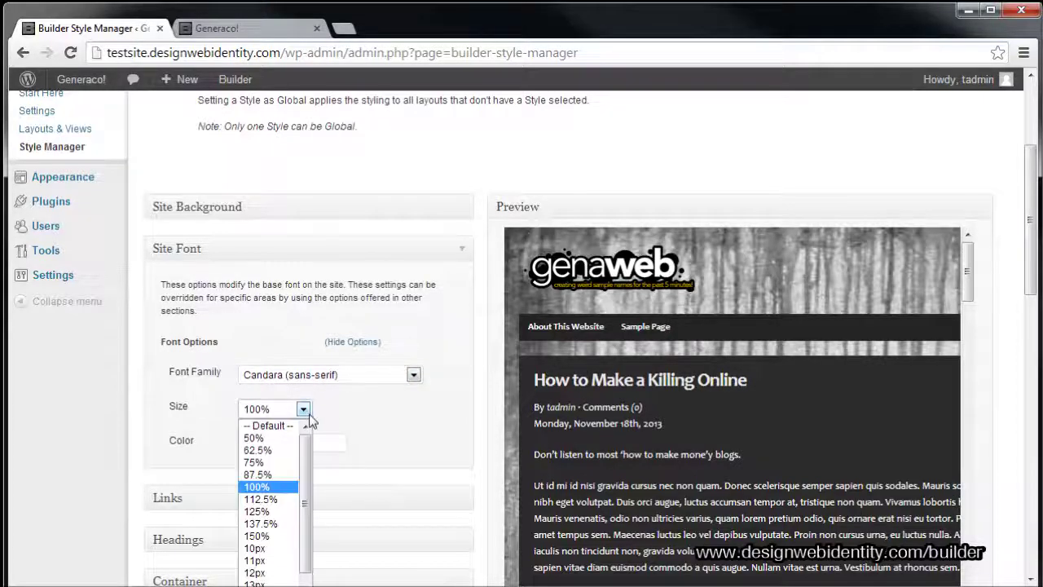
{"action": "left_click", "coordinate": [275, 498]}
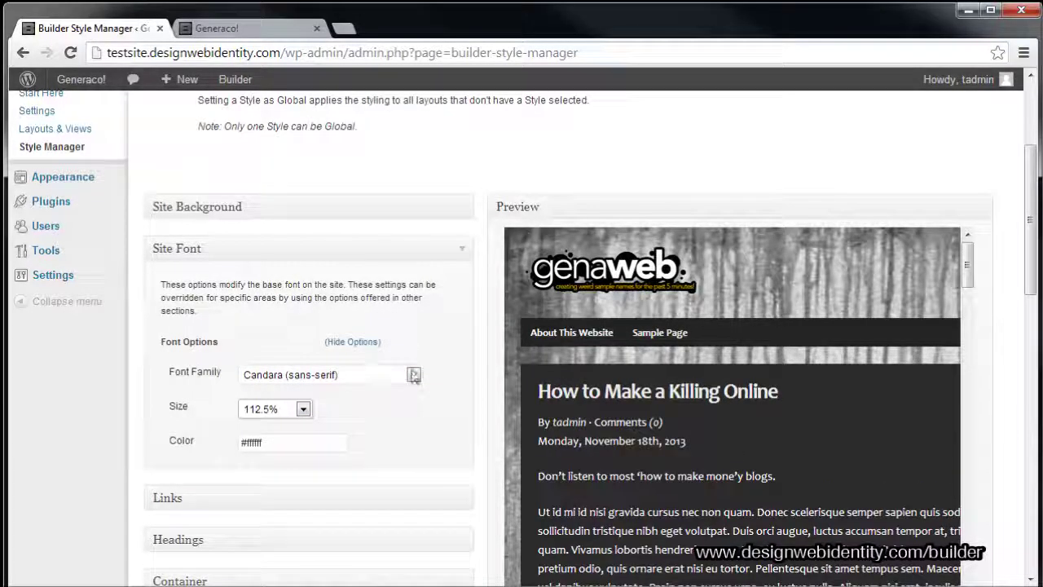
{"action": "left_click", "coordinate": [302, 409]}
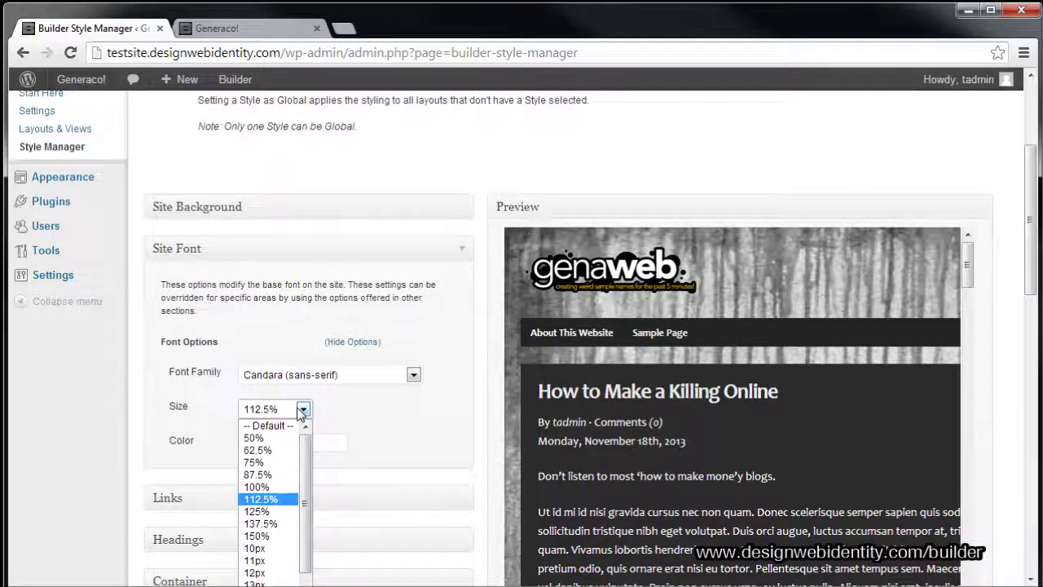
{"action": "left_click", "coordinate": [275, 481]}
{"action": "left_click", "coordinate": [302, 409]}
{"action": "left_click", "coordinate": [275, 488]}
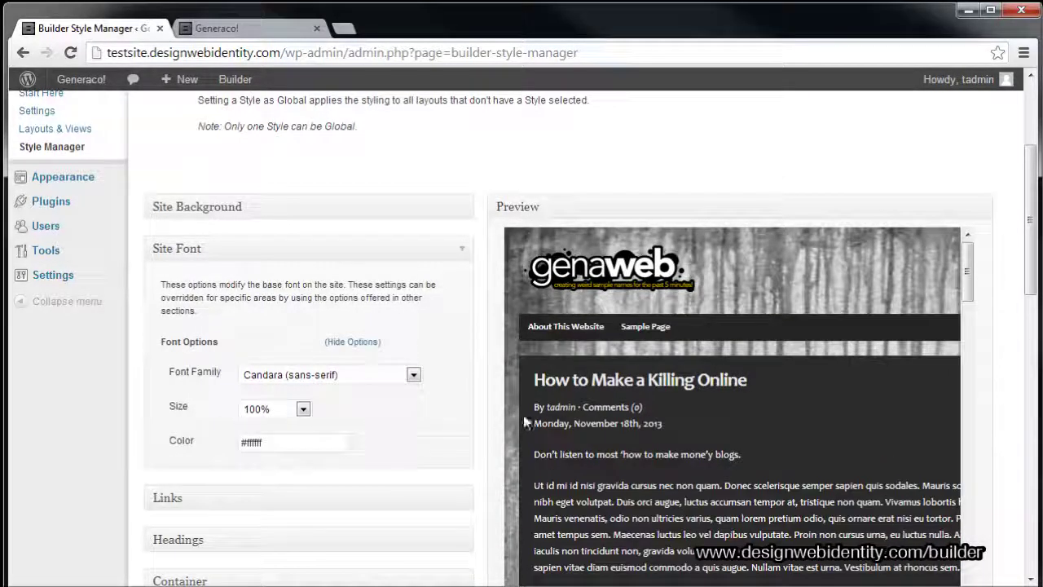
- Save the Video Style while continuing to edit, and reload the live Generaco! site
{"action": "scroll", "coordinate": [456, 334], "scroll_direction": "down", "scroll_amount": 8}
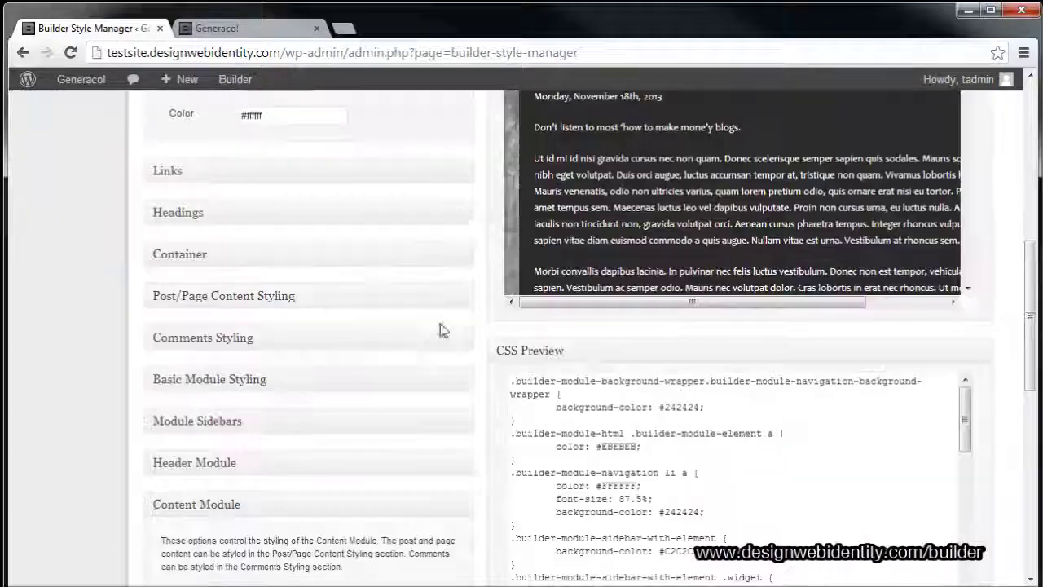
{"action": "scroll", "coordinate": [388, 459], "scroll_direction": "down", "scroll_amount": 4}
{"action": "left_click", "coordinate": [334, 503]}
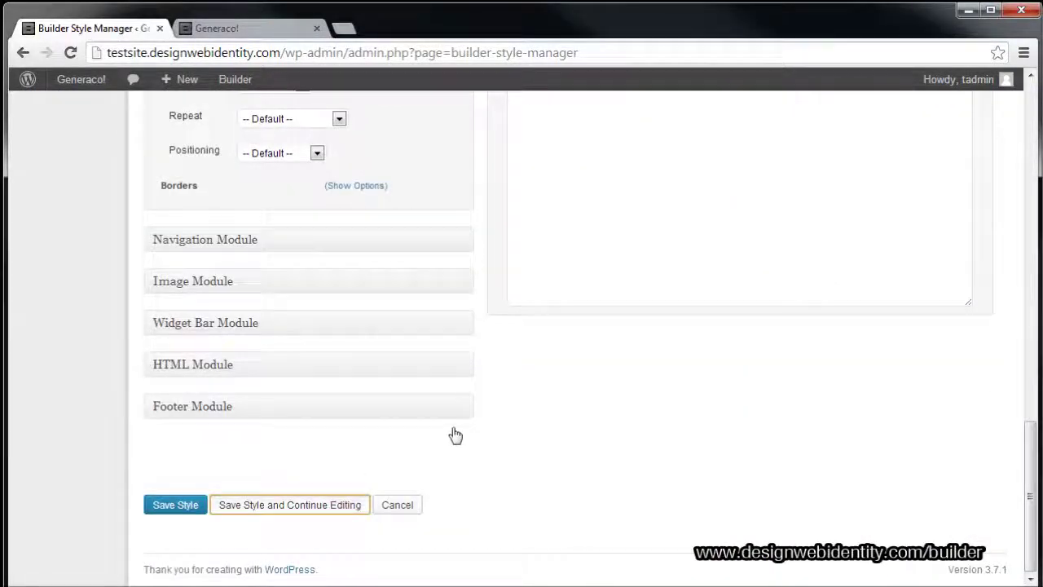
{"action": "left_click", "coordinate": [285, 26]}
{"action": "key", "text": "F5"}
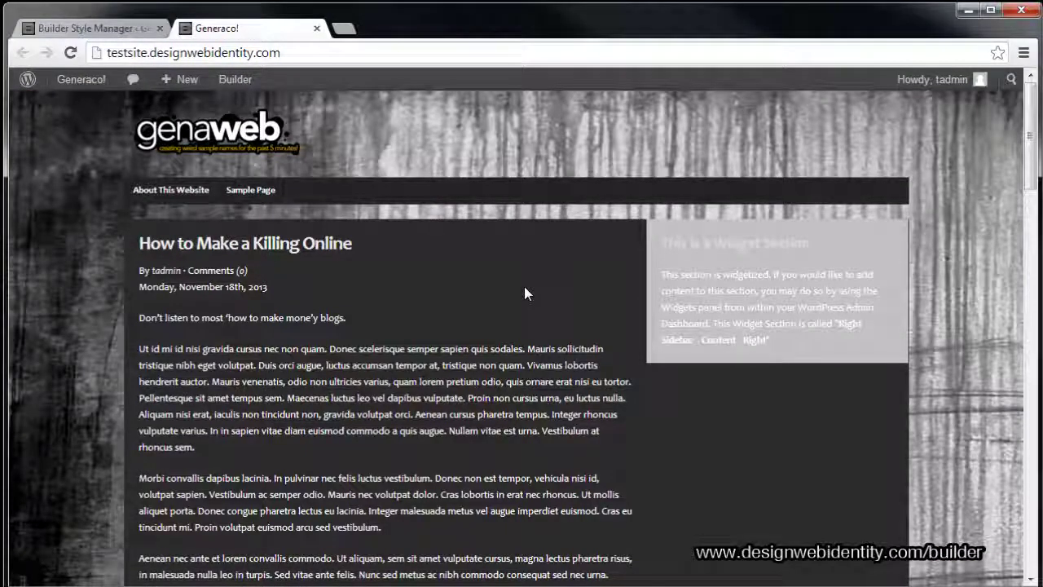
- Examine the live page down to its footer, highlighting the yellow text in the second widget bar section to check its readability
{"action": "scroll", "coordinate": [497, 290], "scroll_direction": "down", "scroll_amount": 15}
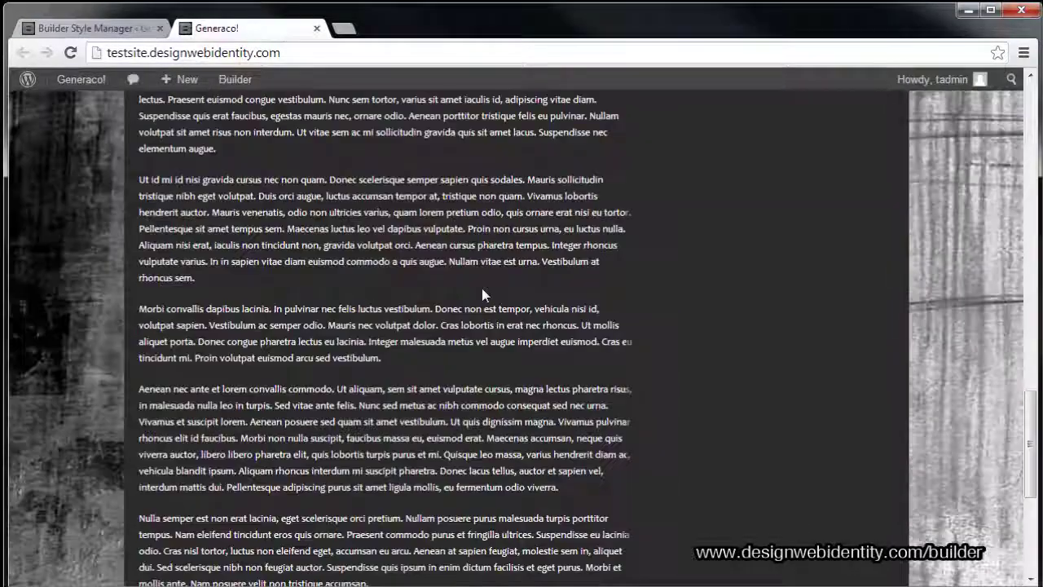
{"action": "scroll", "coordinate": [481, 293], "scroll_direction": "down", "scroll_amount": 4}
{"action": "scroll", "coordinate": [480, 289], "scroll_direction": "up", "scroll_amount": 2}
{"action": "scroll", "coordinate": [458, 267], "scroll_direction": "down", "scroll_amount": 2}
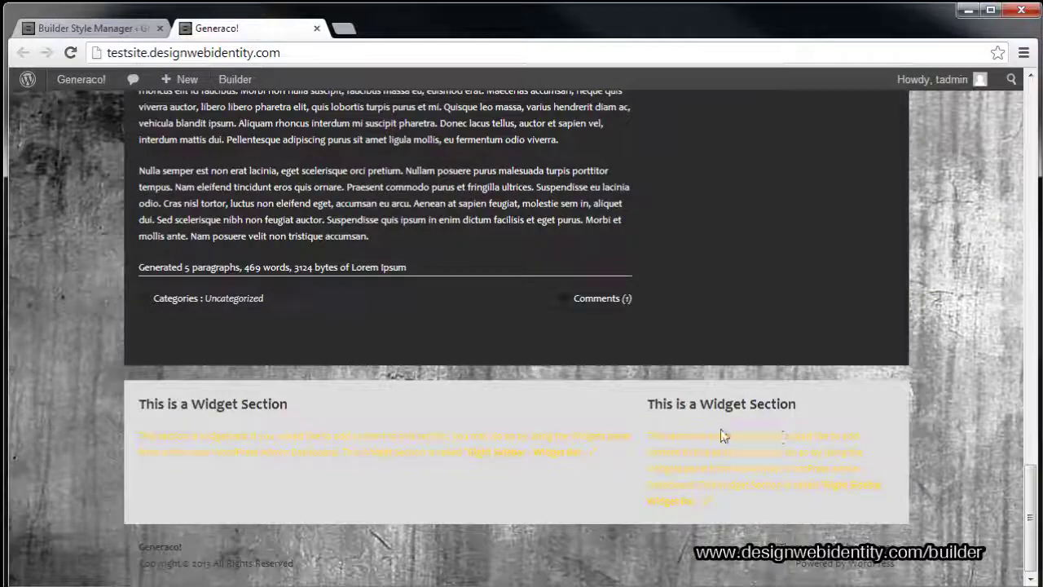
{"action": "left_click_drag", "start_coordinate": [715, 435], "coordinate": [713, 502]}
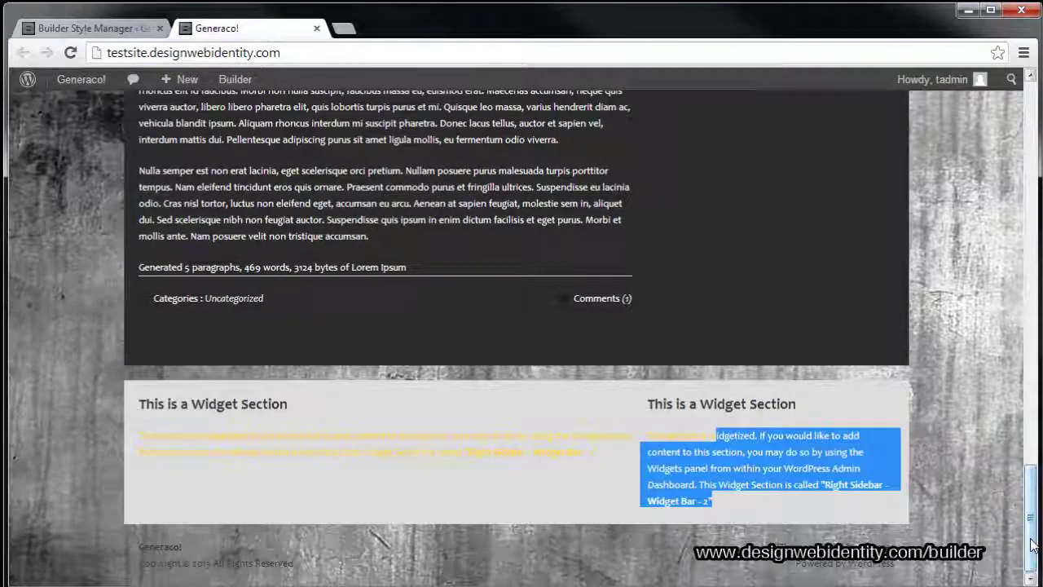
{"action": "left_click_drag", "start_coordinate": [1031, 544], "coordinate": [989, 102]}
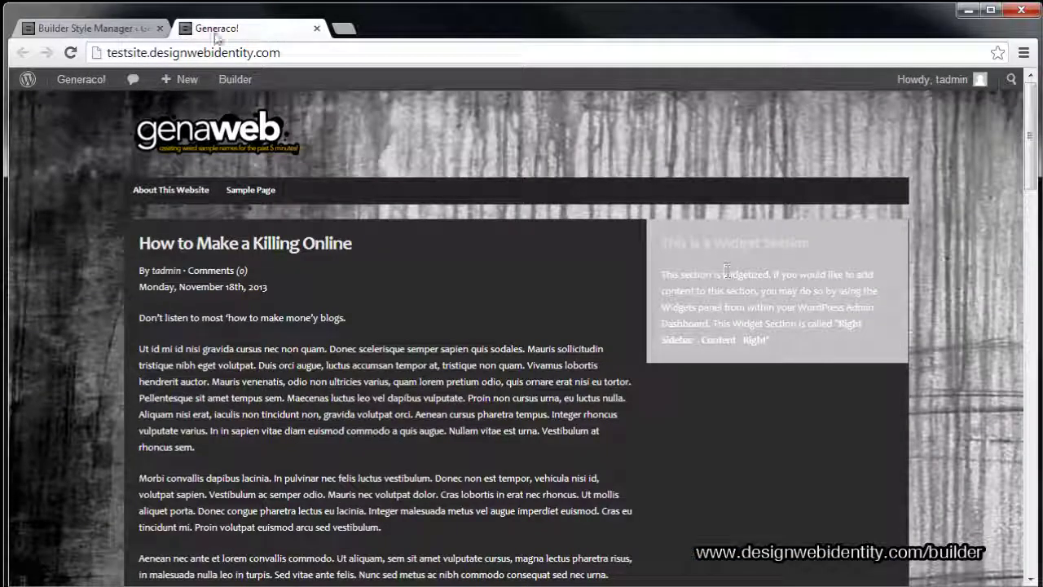
- Back in the Style Manager, set the Module Sidebars' sidebar background color to black, #000000, and collapse the section
{"action": "left_click", "coordinate": [78, 28]}
{"action": "scroll", "coordinate": [431, 418], "scroll_direction": "down", "scroll_amount": 4}
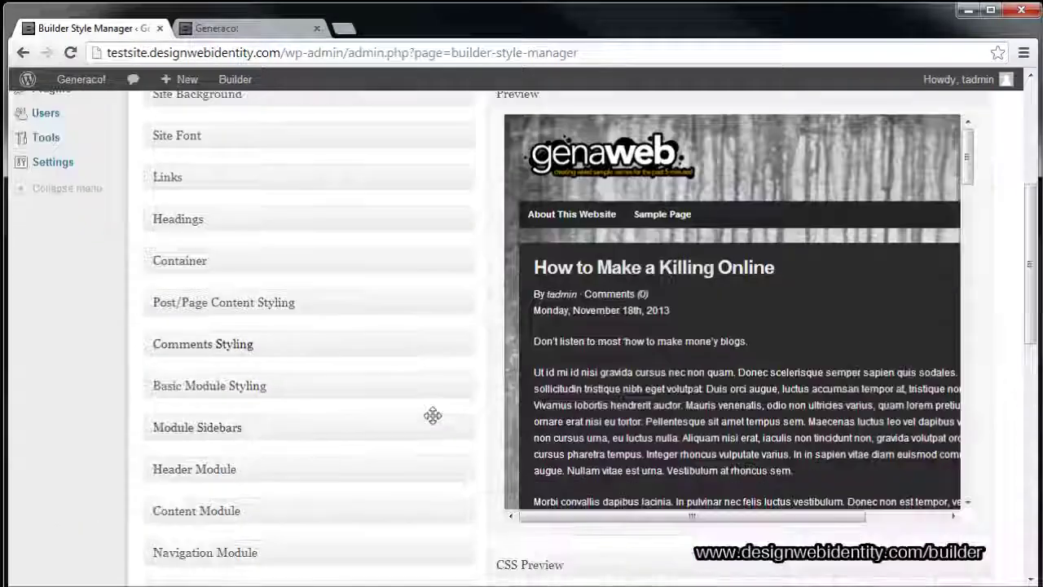
{"action": "left_click", "coordinate": [461, 428]}
{"action": "scroll", "coordinate": [322, 379], "scroll_direction": "down", "scroll_amount": 2}
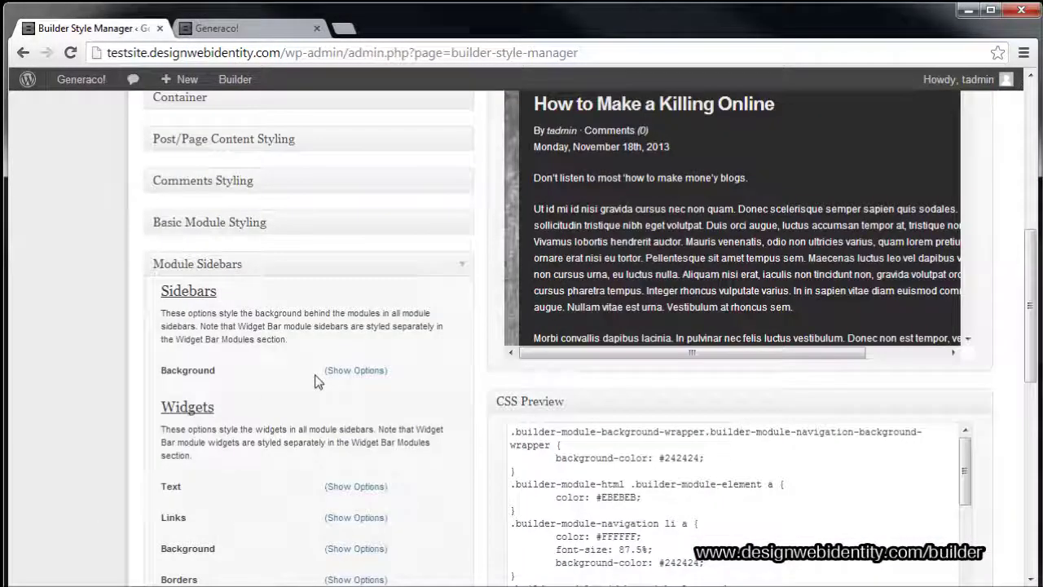
{"action": "left_click", "coordinate": [358, 371]}
{"action": "left_click", "coordinate": [281, 403]}
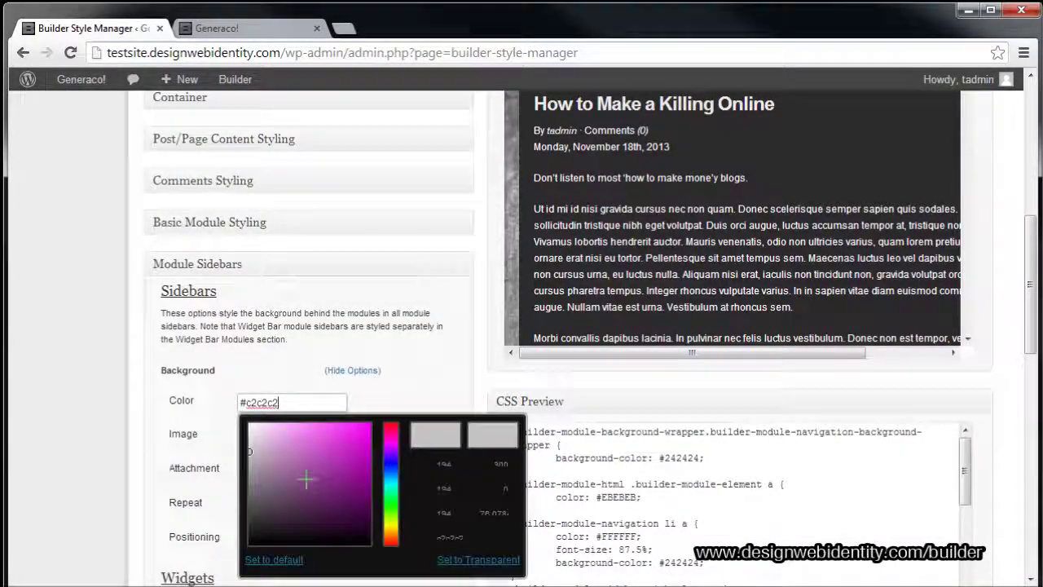
{"action": "left_click_drag", "start_coordinate": [246, 510], "coordinate": [233, 568]}
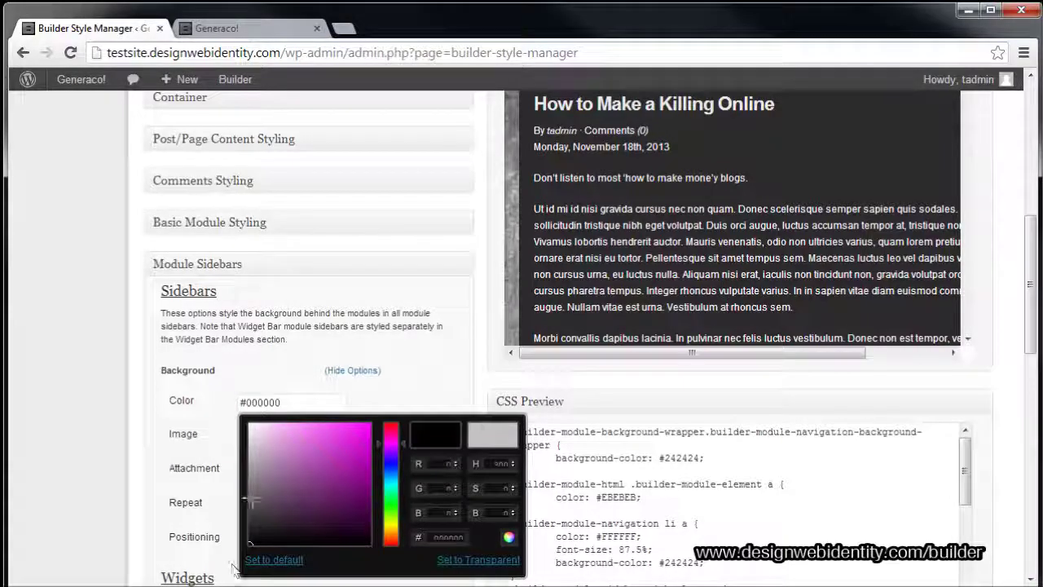
{"action": "left_click", "coordinate": [429, 379]}
{"action": "scroll", "coordinate": [343, 342], "scroll_direction": "down", "scroll_amount": 6}
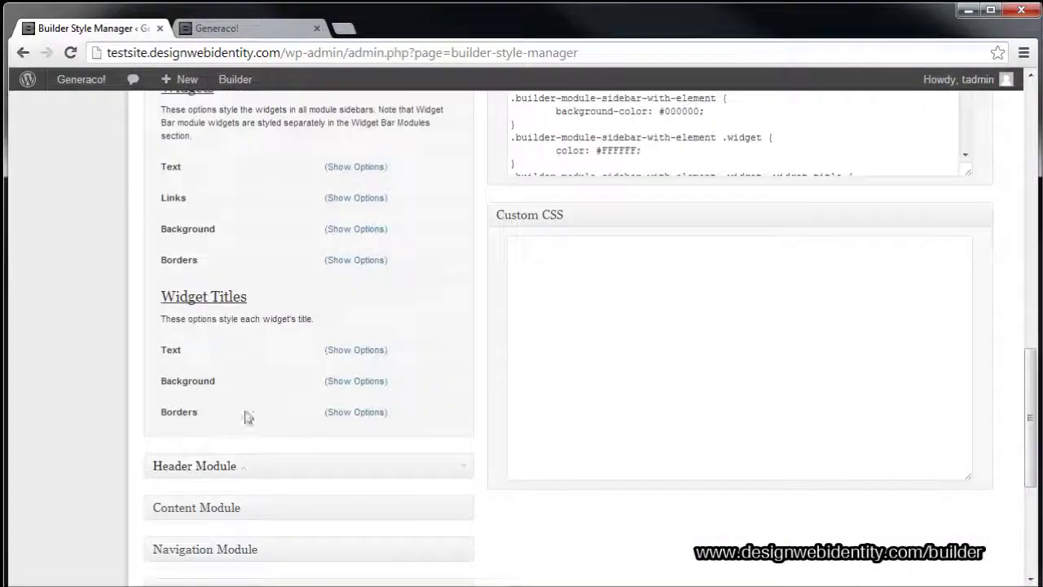
{"action": "scroll", "coordinate": [383, 416], "scroll_direction": "up", "scroll_amount": 5}
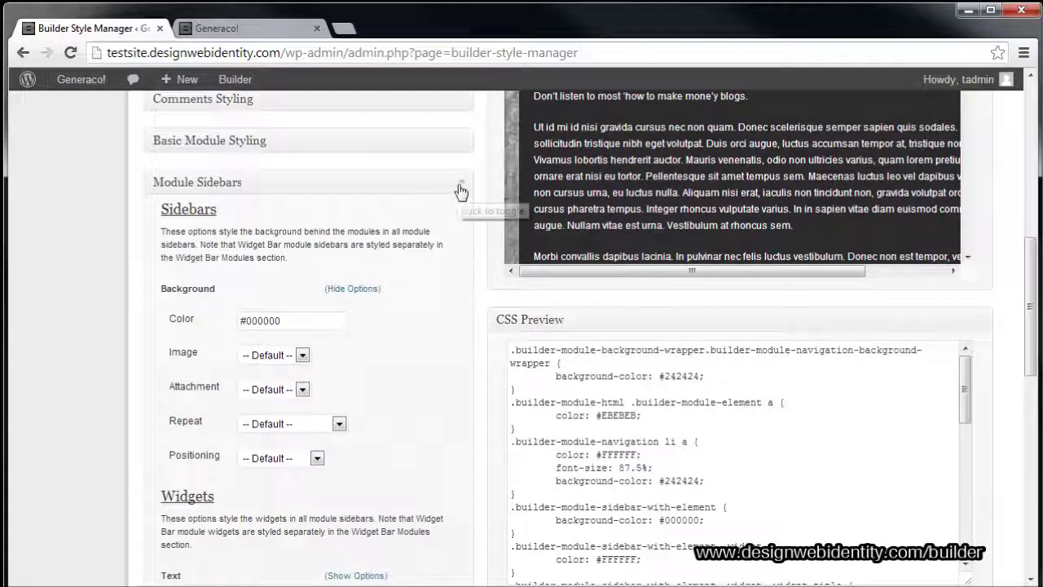
{"action": "scroll", "coordinate": [465, 268], "scroll_direction": "up", "scroll_amount": 3}
{"action": "left_click", "coordinate": [460, 434]}
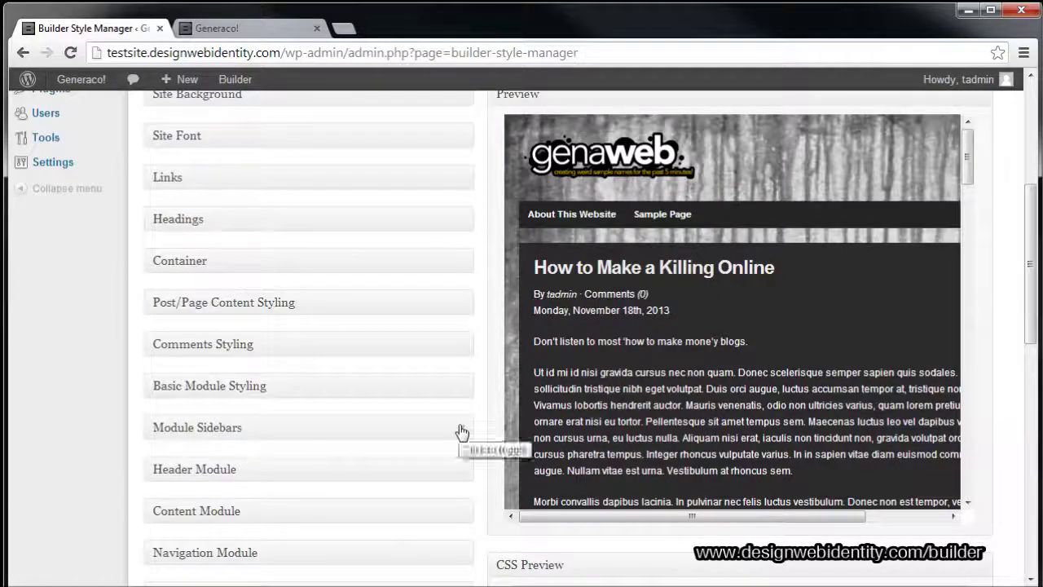
- Set the Widgets text color in the Widget Bar Module to white, #ffffff
{"action": "scroll", "coordinate": [449, 425], "scroll_direction": "down", "scroll_amount": 4}
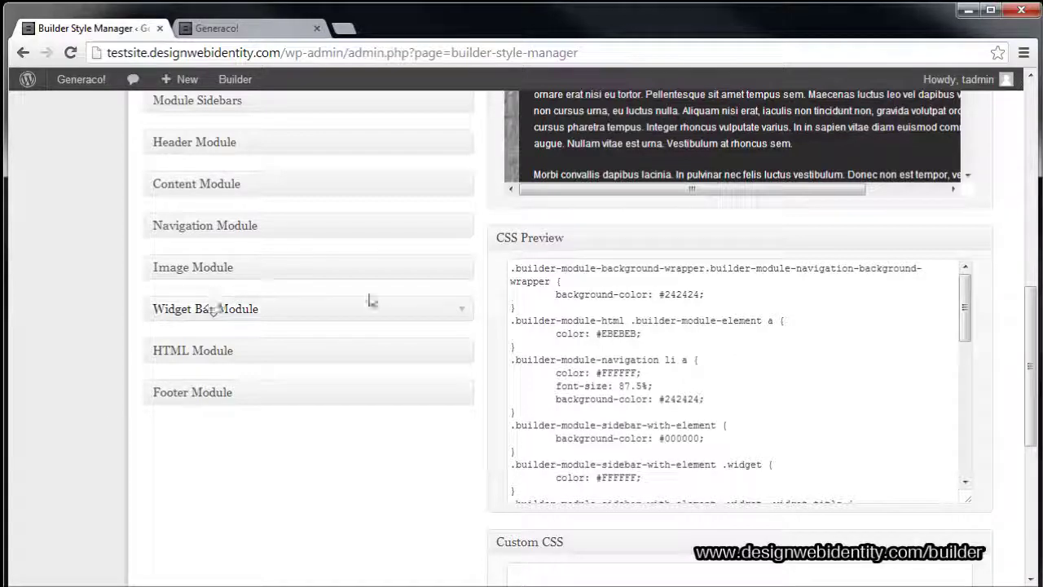
{"action": "left_click", "coordinate": [464, 313]}
{"action": "scroll", "coordinate": [322, 399], "scroll_direction": "down", "scroll_amount": 3}
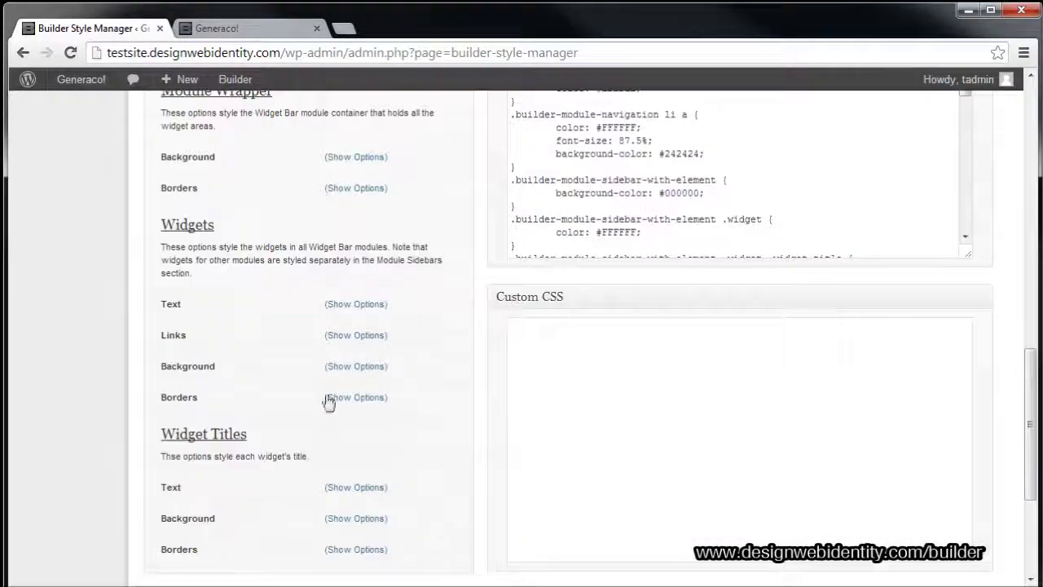
{"action": "left_click", "coordinate": [384, 305]}
{"action": "left_click", "coordinate": [309, 336]}
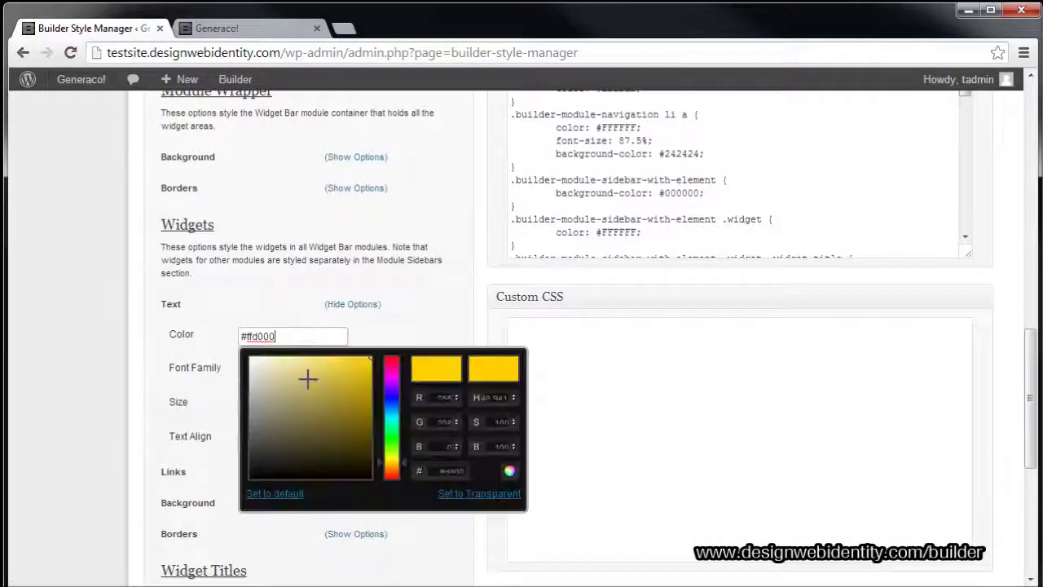
{"action": "left_click", "coordinate": [296, 385]}
{"action": "left_click_drag", "start_coordinate": [216, 334], "coordinate": [216, 334]}
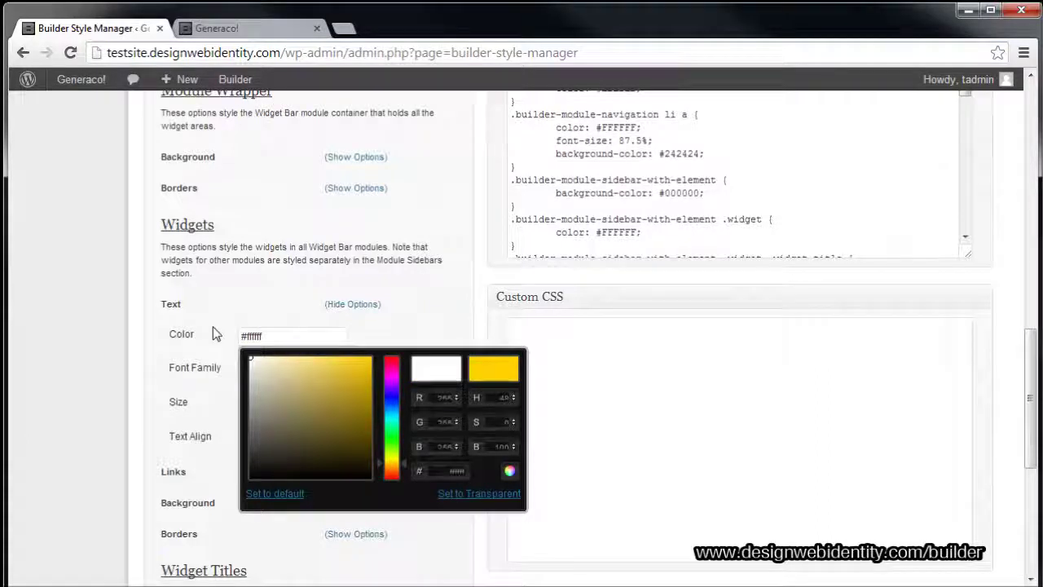
{"action": "left_click", "coordinate": [255, 288]}
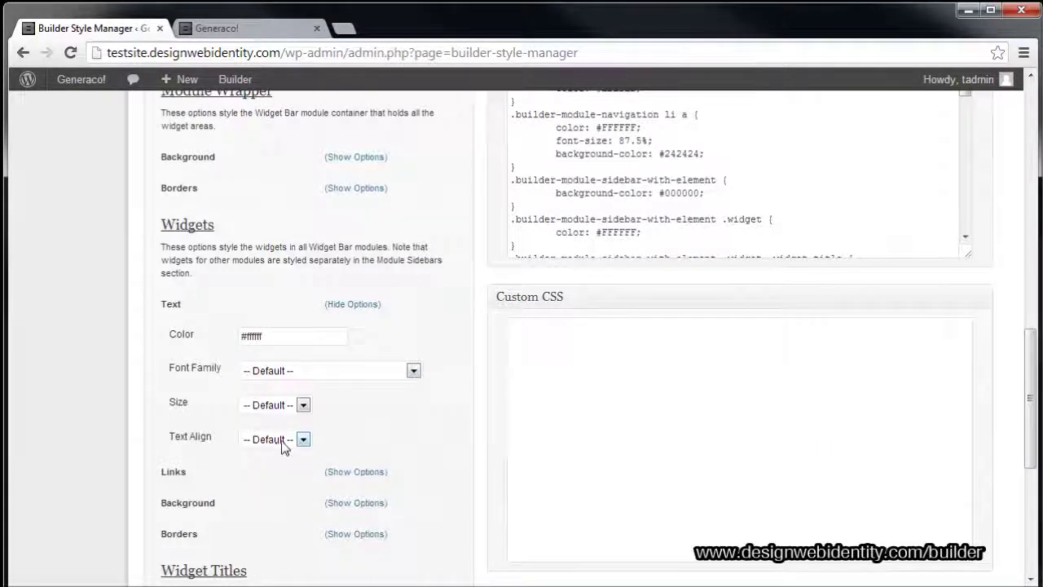
- Set the Widget Titles background color in the Widget Bar Module to black, #000000
{"action": "scroll", "coordinate": [269, 468], "scroll_direction": "down", "scroll_amount": 2}
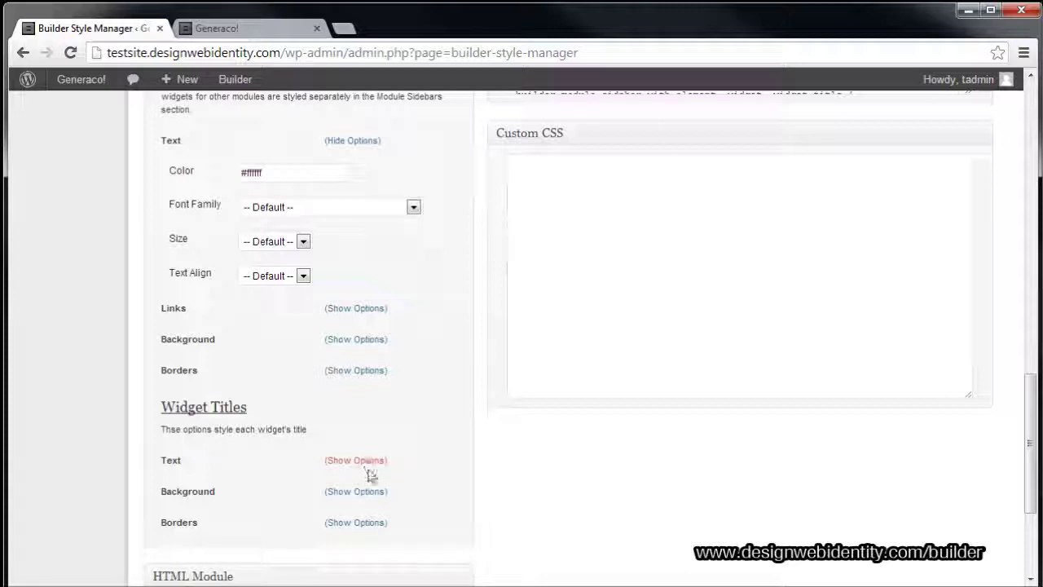
{"action": "left_click", "coordinate": [356, 491]}
{"action": "left_click", "coordinate": [307, 522]}
{"action": "left_click_drag", "start_coordinate": [269, 493], "coordinate": [233, 516]}
{"action": "left_click", "coordinate": [419, 331]}
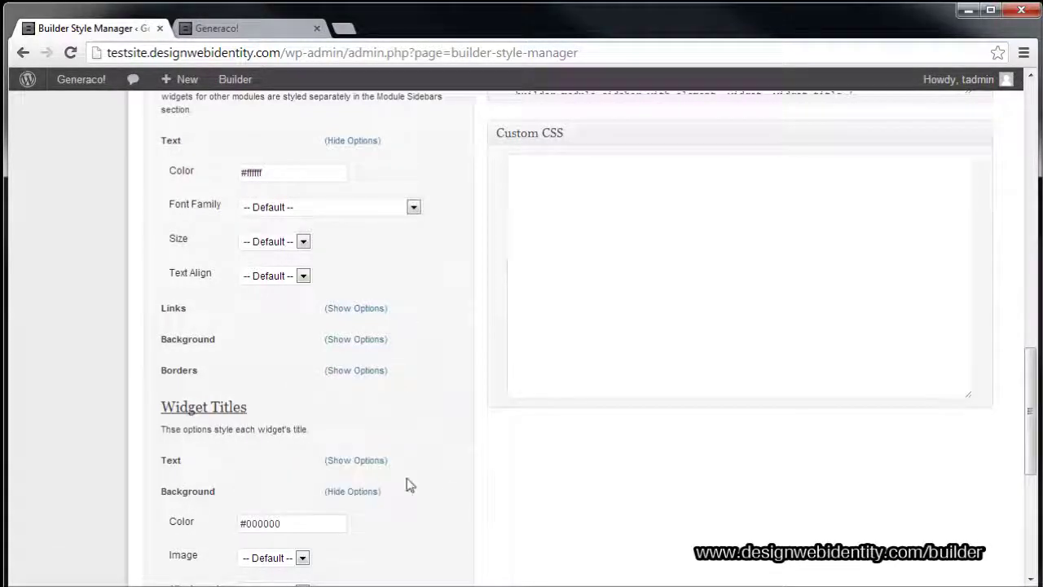
- Set the Widget Bar Module's widget text font to Big Caslon (serif), leaving size and text alignment at default
{"action": "left_click", "coordinate": [303, 241]}
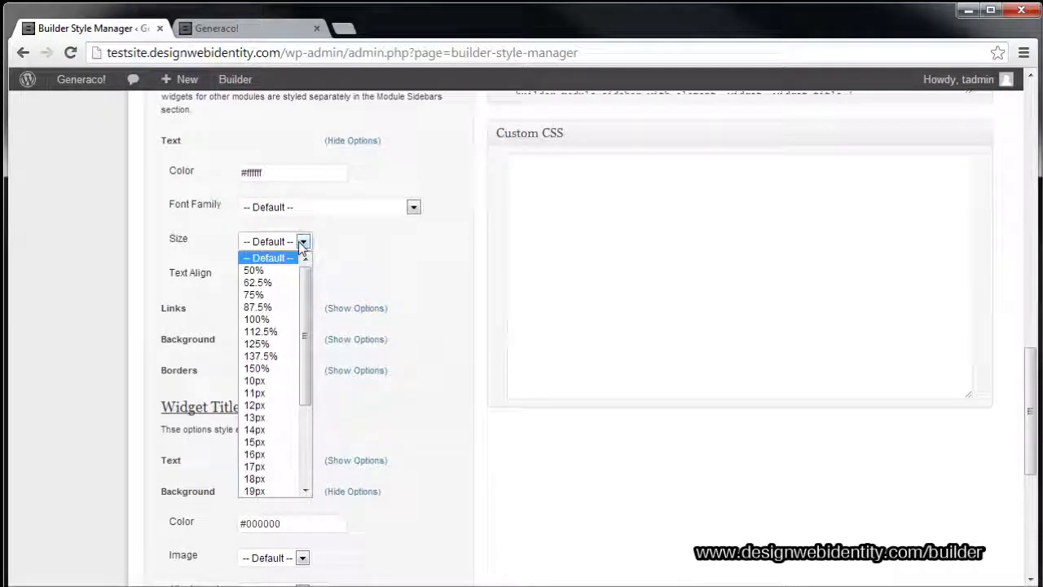
{"action": "left_click", "coordinate": [412, 233]}
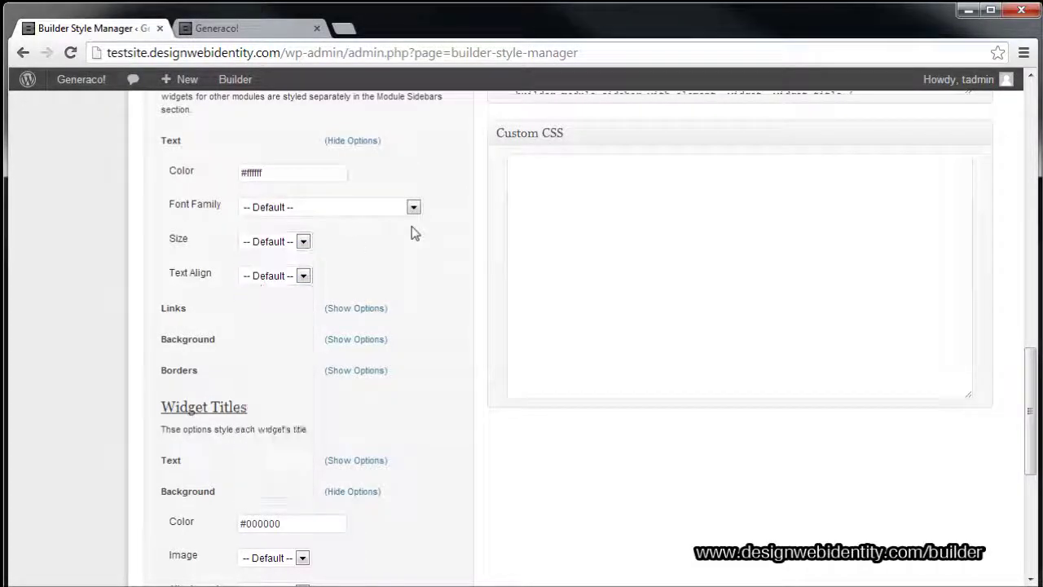
{"action": "left_click", "coordinate": [414, 207]}
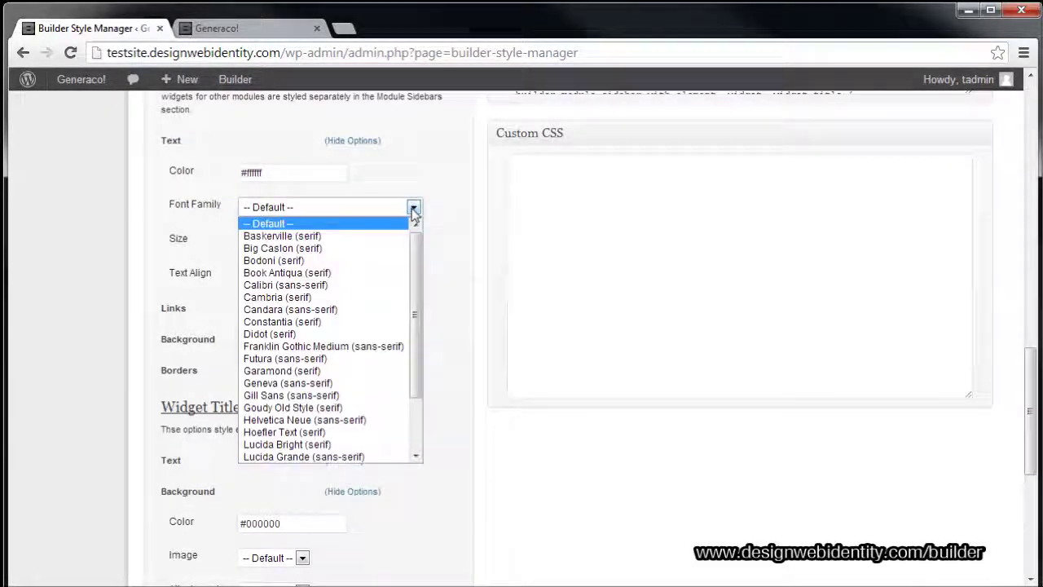
{"action": "left_click", "coordinate": [346, 252]}
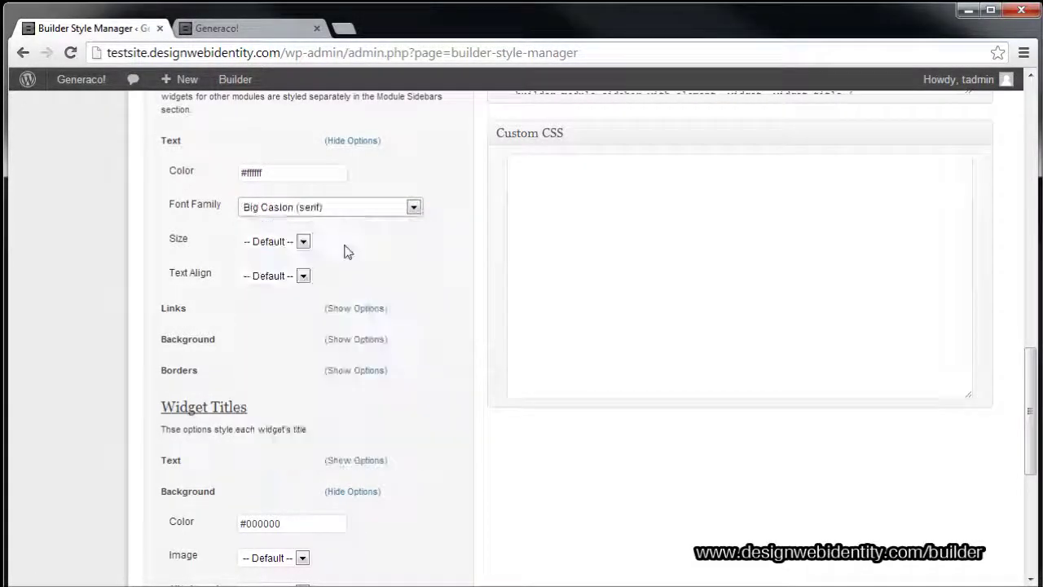
{"action": "left_click", "coordinate": [301, 277]}
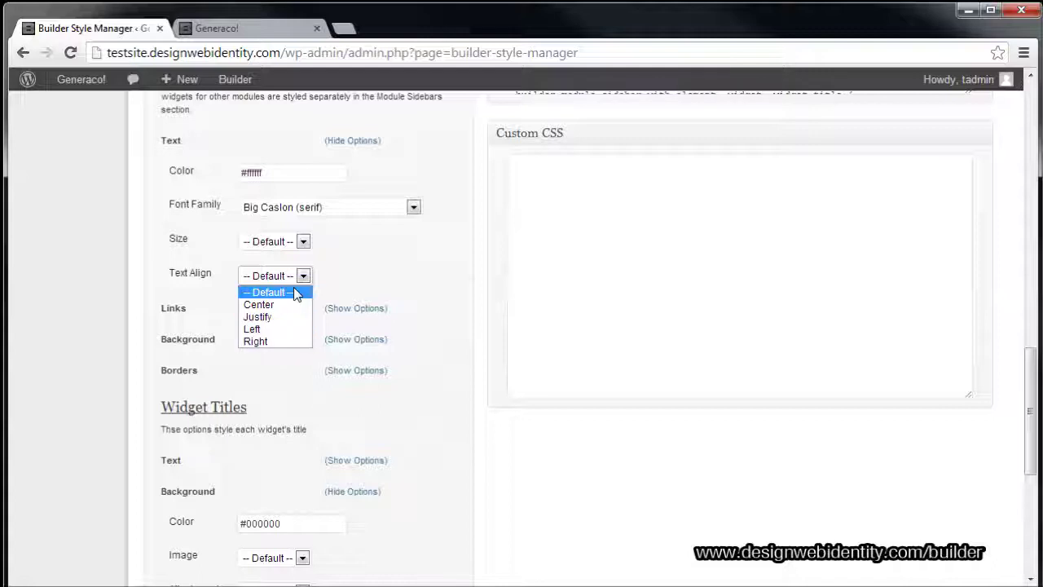
{"action": "left_click", "coordinate": [409, 277]}
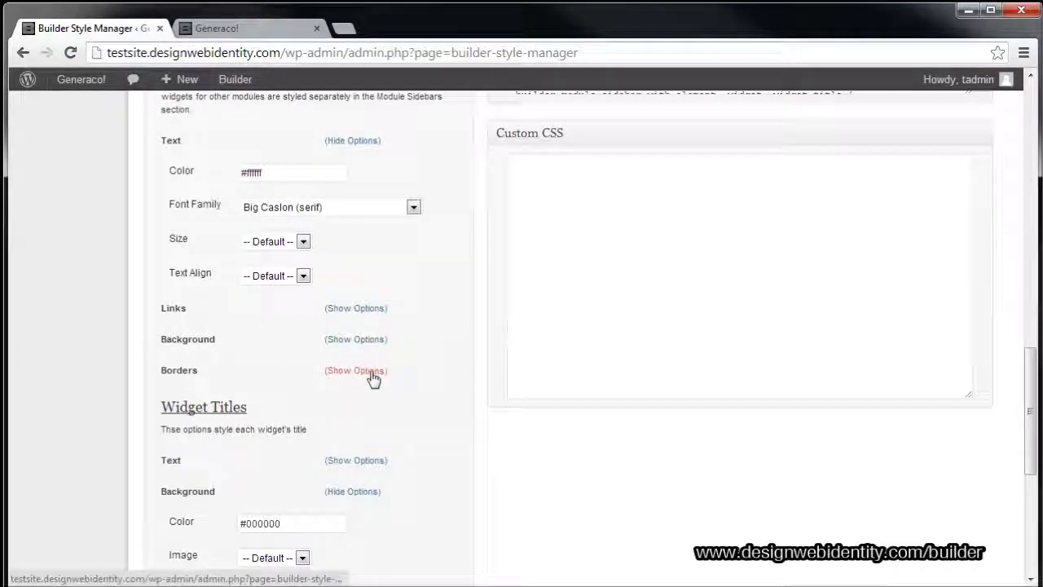
- Set the Widgets border color in the Widget Bar Module to white, #ffffff
{"action": "left_click", "coordinate": [372, 376]}
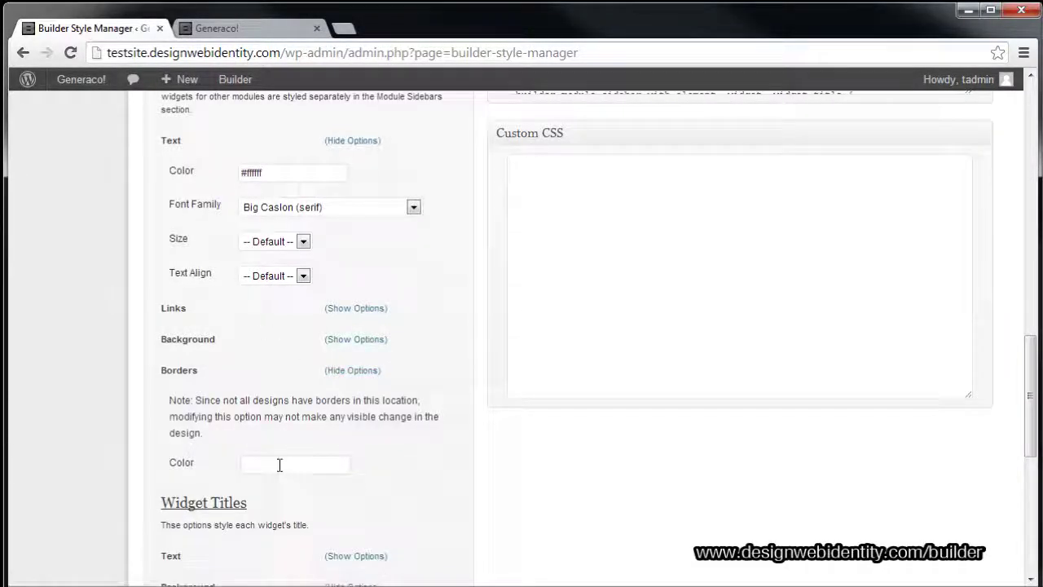
{"action": "left_click", "coordinate": [279, 464]}
{"action": "mouse_move", "coordinate": [298, 342]}
{"action": "left_mouse_down"}
{"action": "mouse_move", "coordinate": [251, 333]}
{"action": "mouse_move", "coordinate": [230, 308]}
{"action": "left_mouse_up"}
{"action": "left_click", "coordinate": [417, 255]}
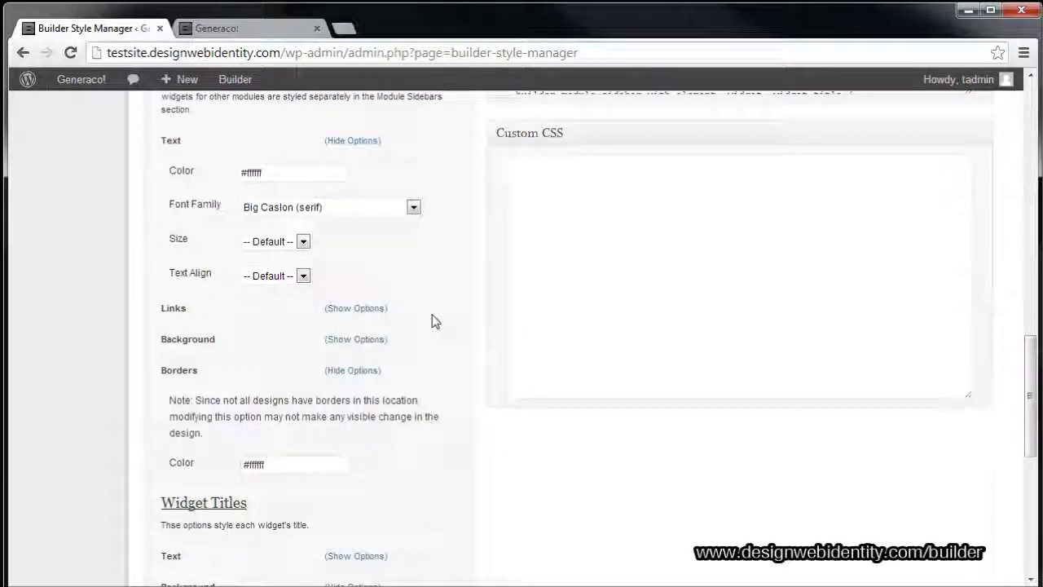
- Save the Video Style with the widget bar changes and keep it open for editing
{"action": "scroll", "coordinate": [430, 321], "scroll_direction": "up", "scroll_amount": 4}
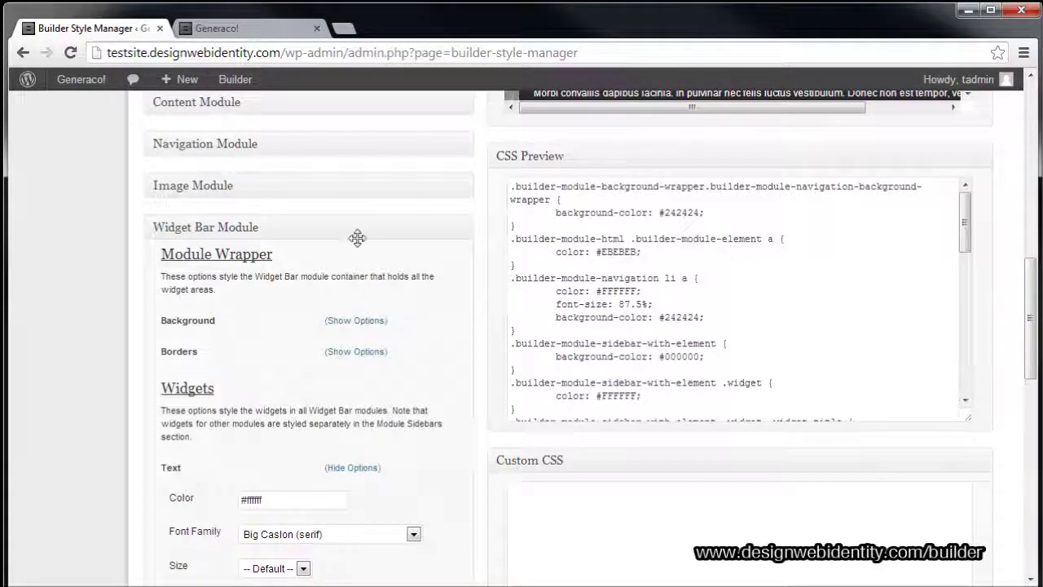
{"action": "scroll", "coordinate": [407, 431], "scroll_direction": "down", "scroll_amount": 12}
{"action": "left_click", "coordinate": [312, 509]}
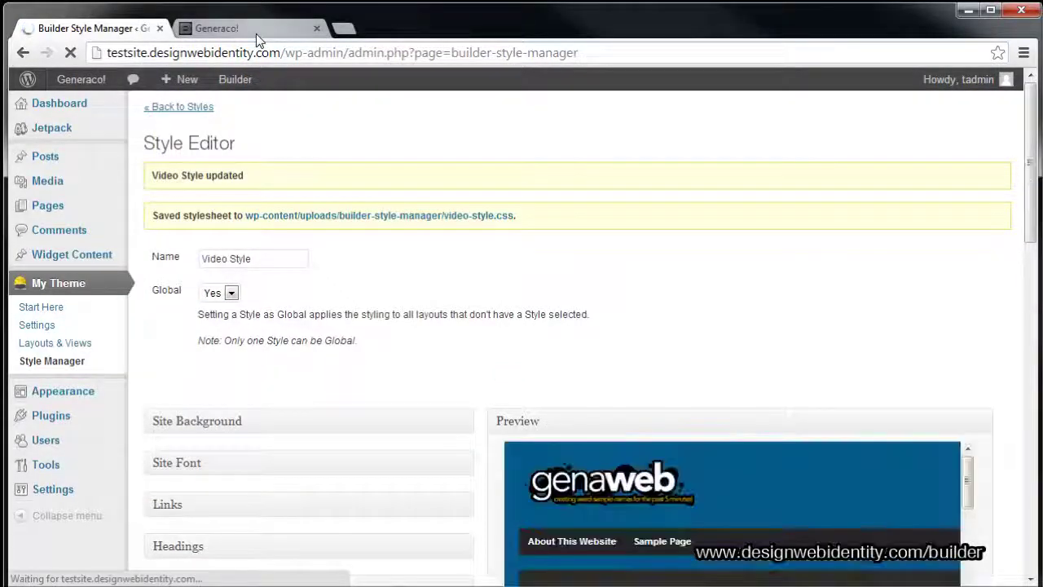
- Reload the live site and examine the right sidebar and the widget bar titles and text near the page's end
{"action": "left_click", "coordinate": [259, 29]}
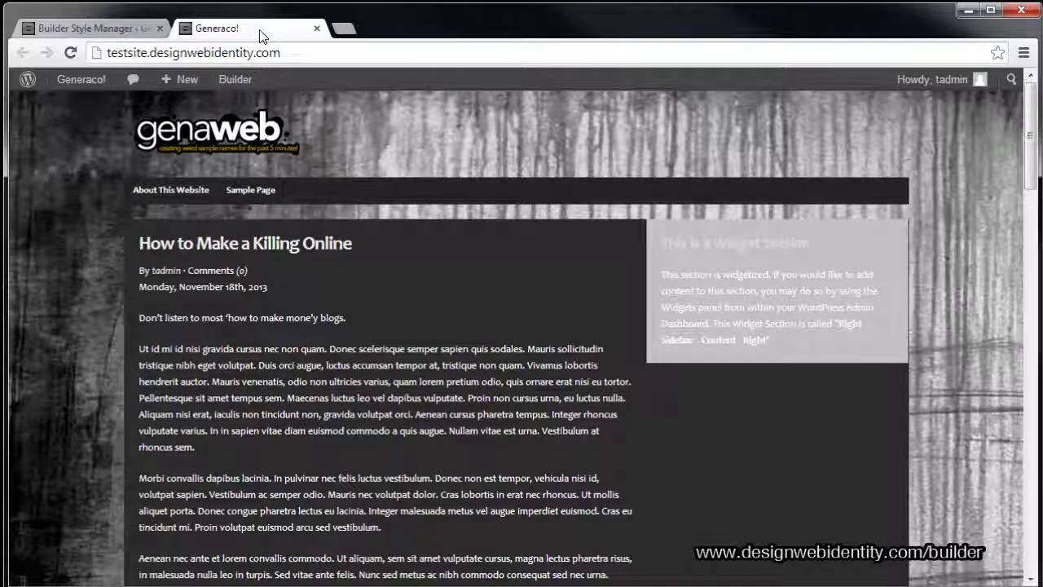
{"action": "key", "text": "F5"}
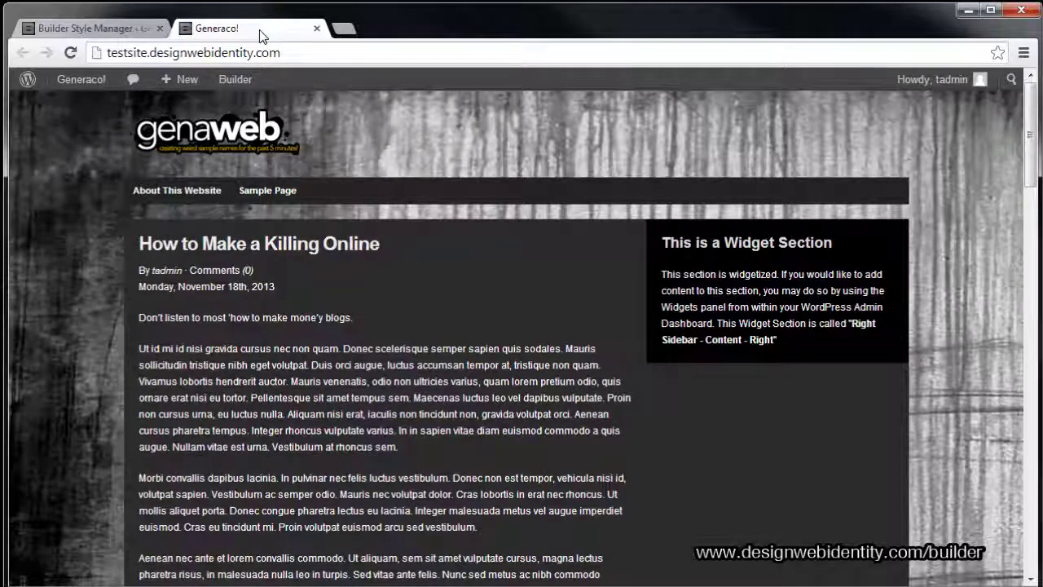
{"action": "scroll", "coordinate": [319, 146], "scroll_direction": "down", "scroll_amount": 3}
{"action": "scroll", "coordinate": [396, 284], "scroll_direction": "up", "scroll_amount": 3}
{"action": "scroll", "coordinate": [731, 399], "scroll_direction": "down", "scroll_amount": 4}
{"action": "scroll", "coordinate": [728, 399], "scroll_direction": "down", "scroll_amount": 20}
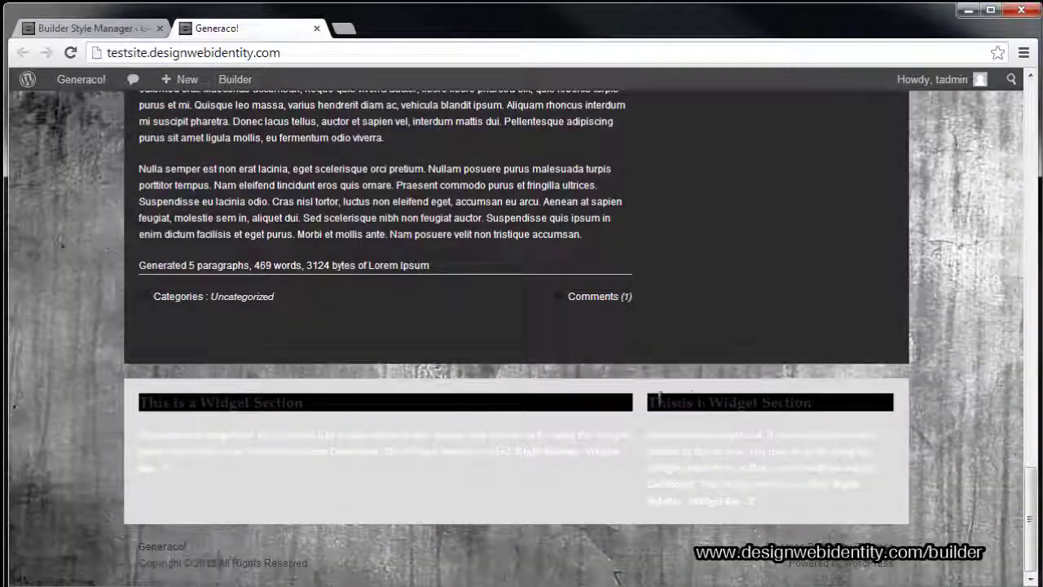
{"action": "left_click_drag", "start_coordinate": [659, 398], "coordinate": [816, 400]}
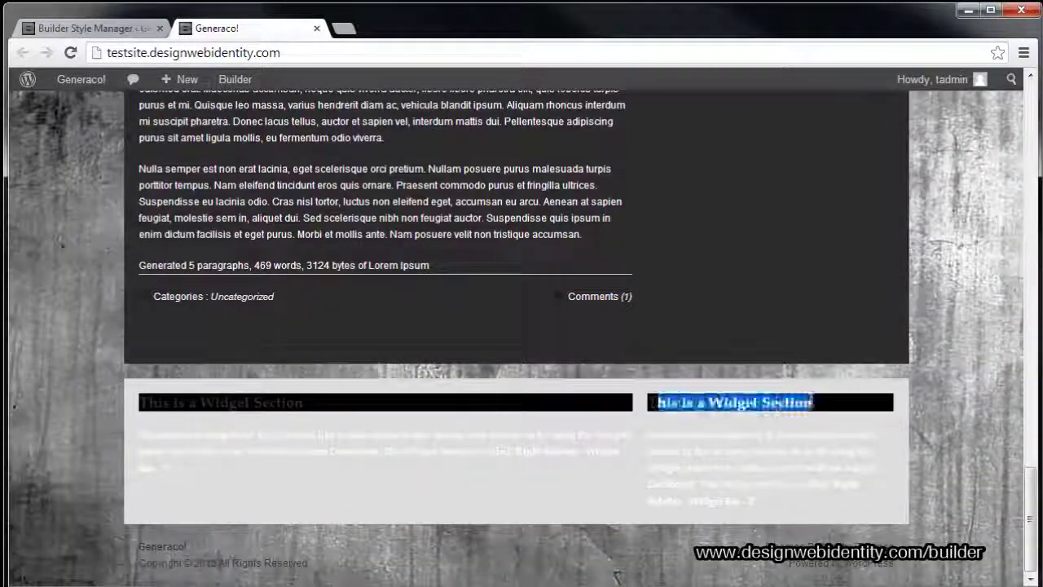
{"action": "left_click", "coordinate": [820, 400]}
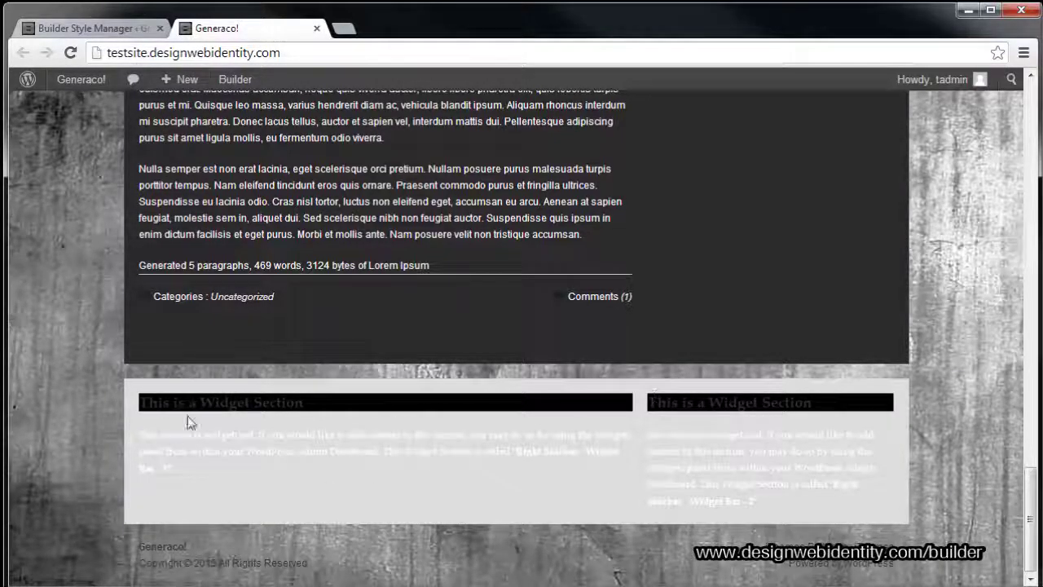
- Return to the Video Style editor and review the Widget Titles background options in the Widget Bar Module
{"action": "left_click", "coordinate": [70, 28]}
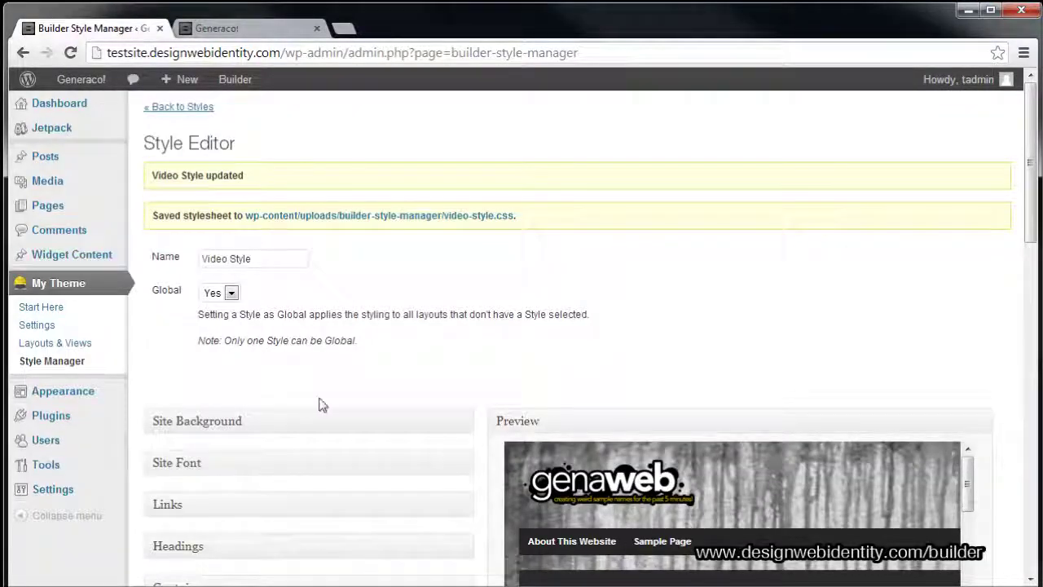
{"action": "scroll", "coordinate": [321, 405], "scroll_direction": "down", "scroll_amount": 8}
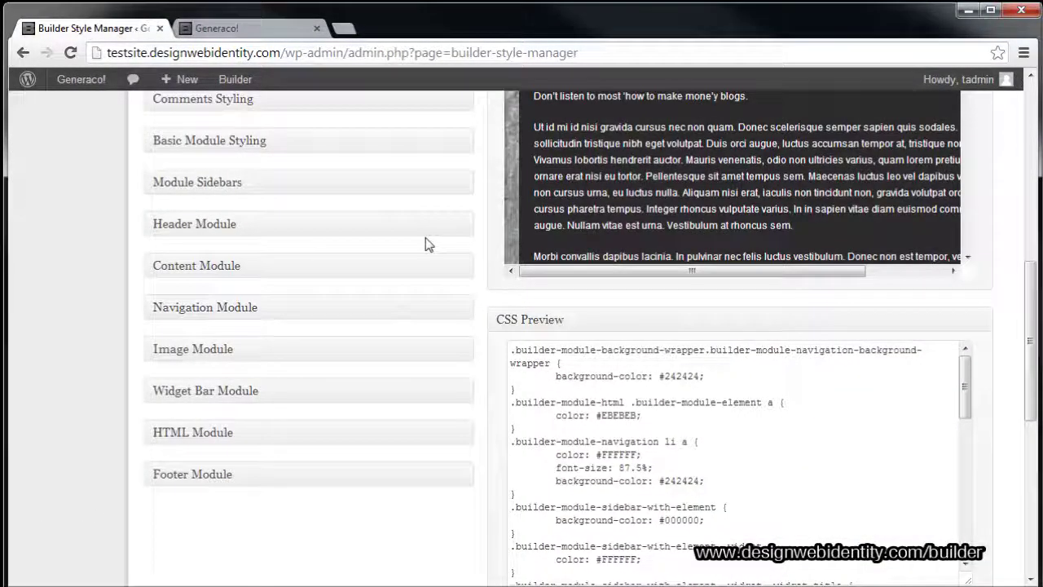
{"action": "left_click", "coordinate": [464, 395]}
{"action": "scroll", "coordinate": [360, 442], "scroll_direction": "down", "scroll_amount": 5}
{"action": "scroll", "coordinate": [363, 442], "scroll_direction": "up", "scroll_amount": 2}
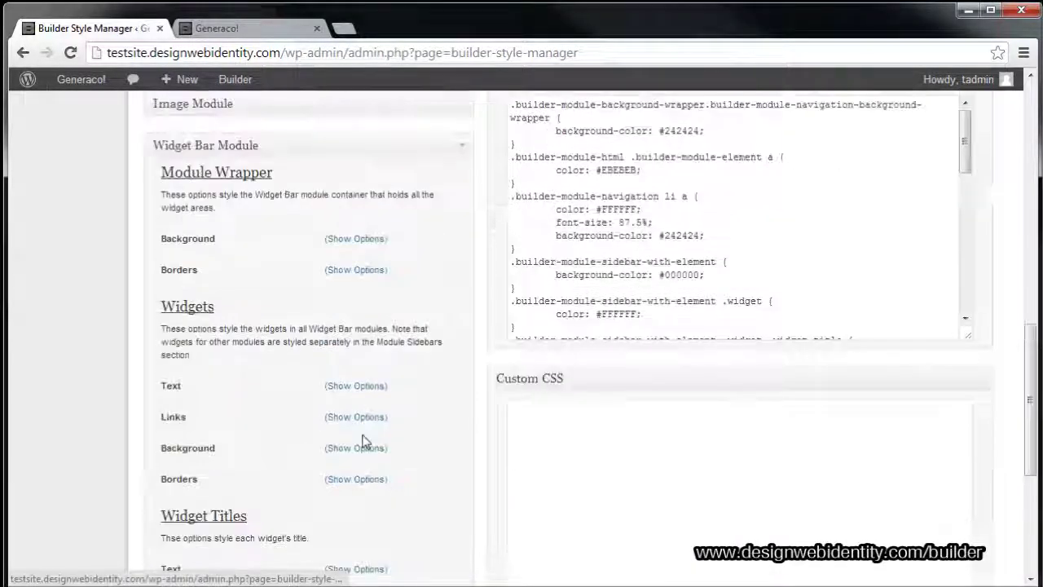
{"action": "scroll", "coordinate": [362, 442], "scroll_direction": "down", "scroll_amount": 1}
{"action": "left_click", "coordinate": [367, 518]}
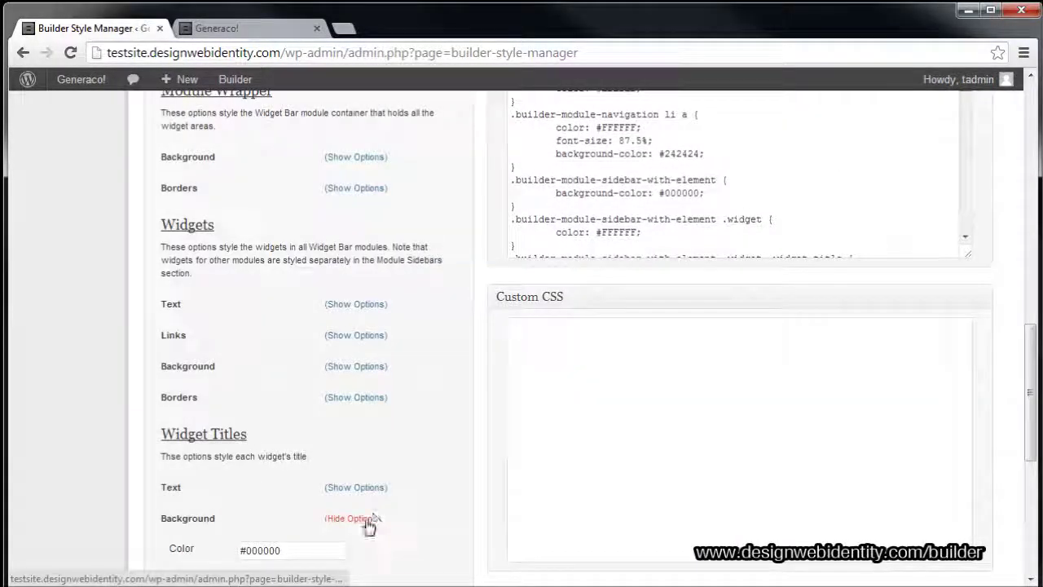
{"action": "scroll", "coordinate": [366, 527], "scroll_direction": "down", "scroll_amount": 1}
{"action": "scroll", "coordinate": [308, 462], "scroll_direction": "up", "scroll_amount": 4}
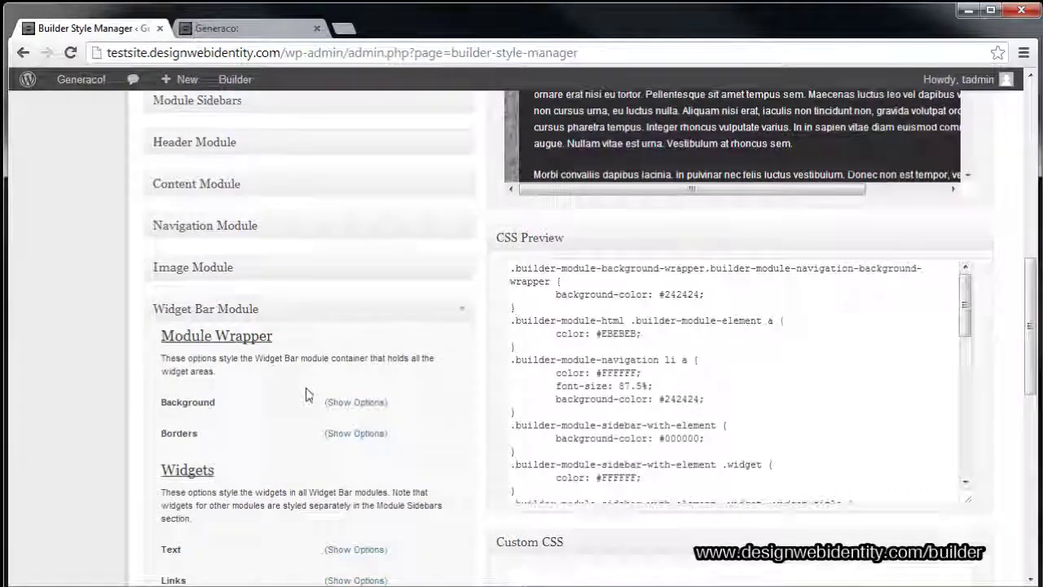
- Set the Module Wrapper background color in the Widget Bar Module to black, #000000
{"action": "scroll", "coordinate": [306, 395], "scroll_direction": "down", "scroll_amount": 1}
{"action": "left_click", "coordinate": [375, 321]}
{"action": "left_click", "coordinate": [307, 354]}
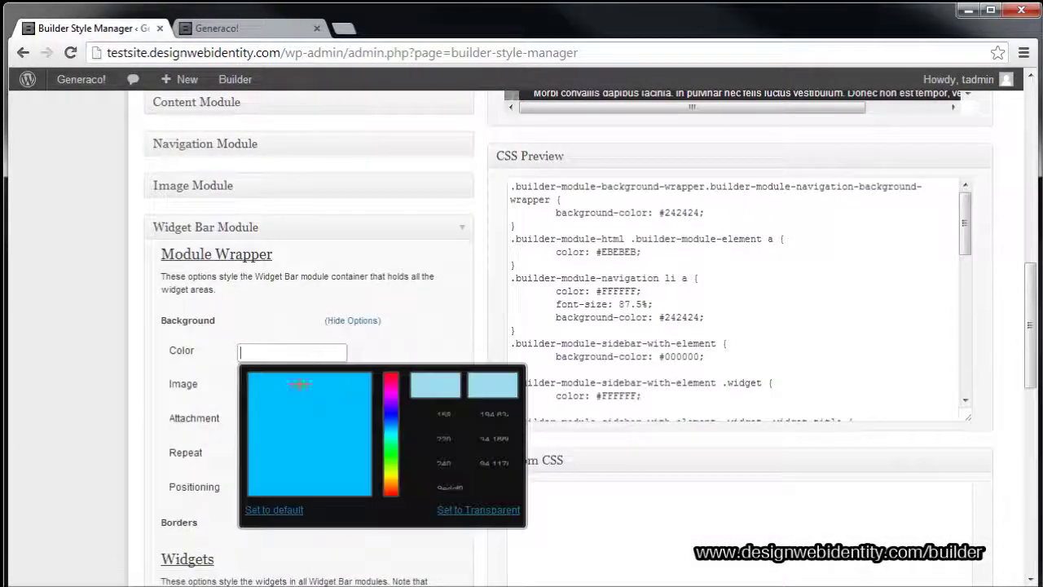
{"action": "left_click_drag", "start_coordinate": [291, 377], "coordinate": [372, 531]}
{"action": "left_click", "coordinate": [325, 348]}
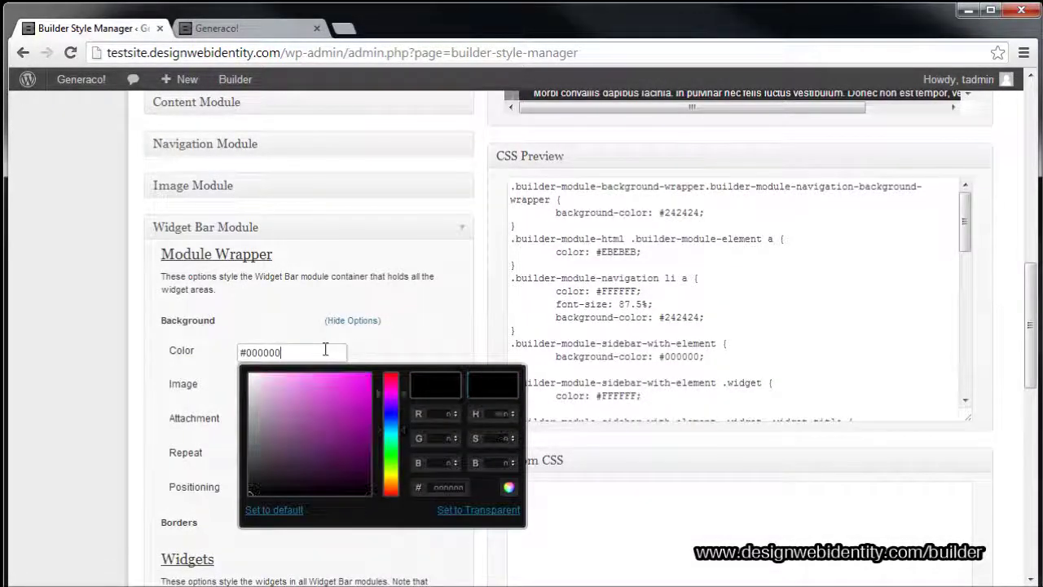
{"action": "left_click", "coordinate": [400, 372]}
- Review the Widget Titles background settings and examine the widget bar sections in the style preview
{"action": "scroll", "coordinate": [400, 383], "scroll_direction": "down", "scroll_amount": 6}
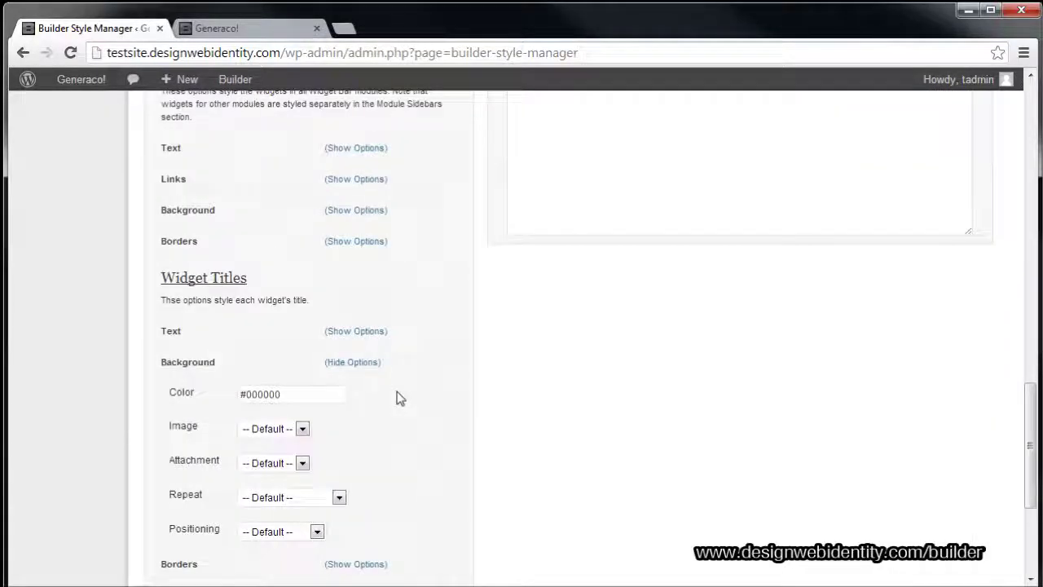
{"action": "scroll", "coordinate": [400, 398], "scroll_direction": "down", "scroll_amount": 1}
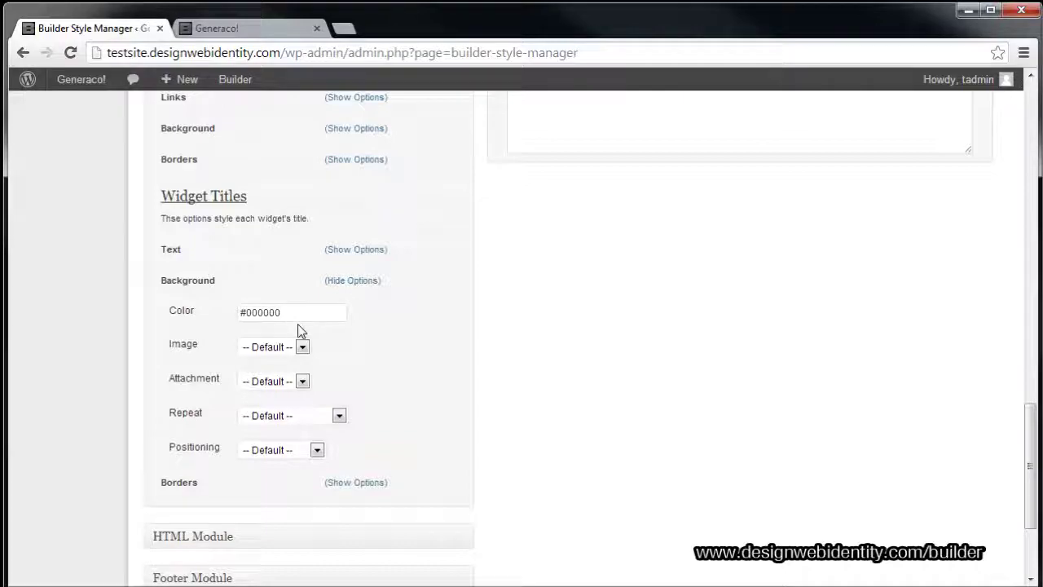
{"action": "scroll", "coordinate": [371, 415], "scroll_direction": "up", "scroll_amount": 20}
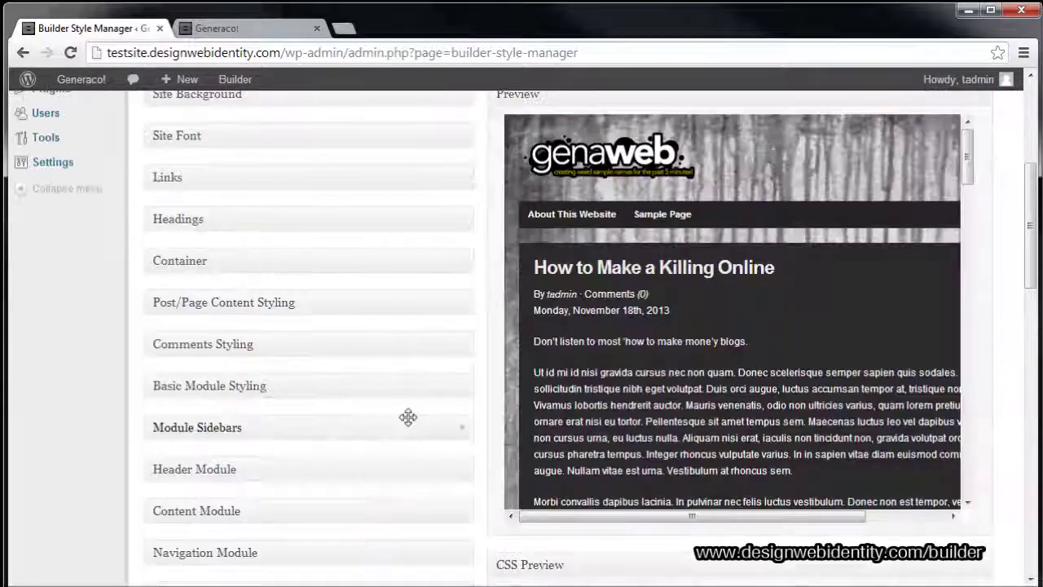
{"action": "left_click_drag", "start_coordinate": [968, 153], "coordinate": [968, 469]}
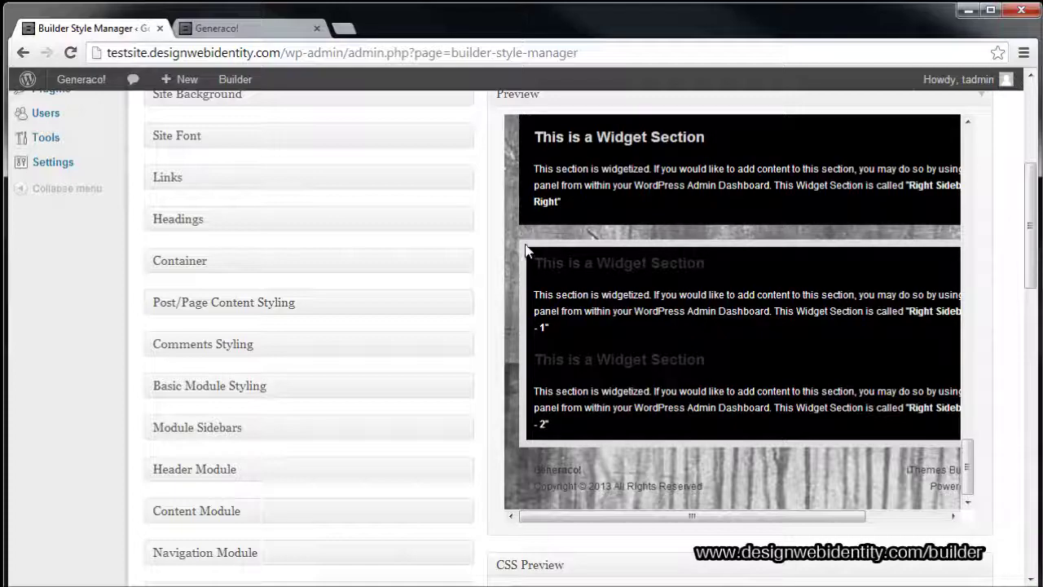
{"action": "scroll", "coordinate": [709, 419], "scroll_direction": "down", "scroll_amount": 5}
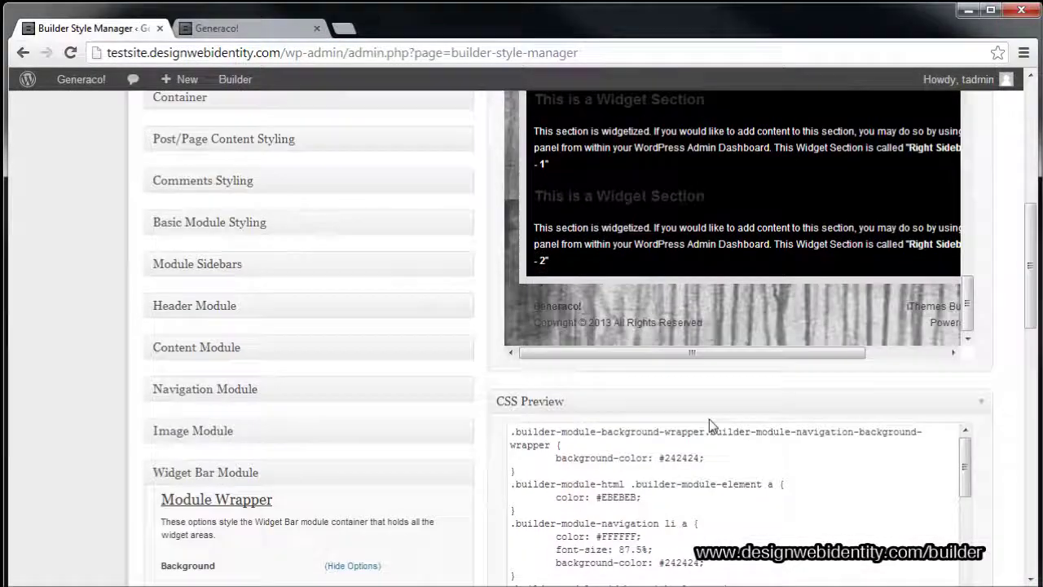
{"action": "scroll", "coordinate": [478, 372], "scroll_direction": "down", "scroll_amount": 2}
{"action": "scroll", "coordinate": [426, 421], "scroll_direction": "up", "scroll_amount": 6}
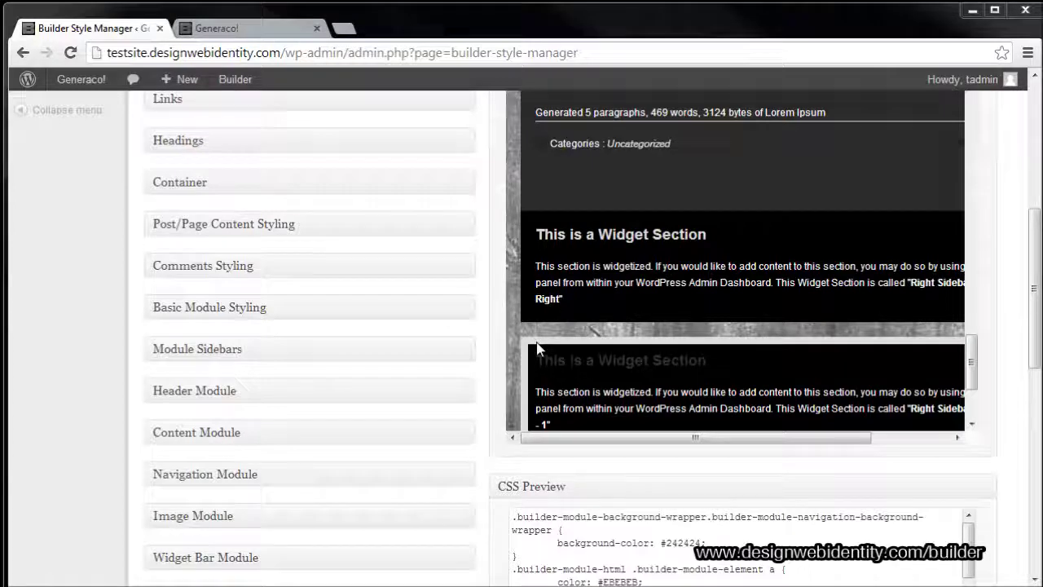
{"action": "left_click_drag", "start_coordinate": [971, 361], "coordinate": [968, 101]}
{"action": "scroll", "coordinate": [968, 100], "scroll_direction": "up", "scroll_amount": 2}
{"action": "scroll", "coordinate": [833, 182], "scroll_direction": "up", "scroll_amount": 3}
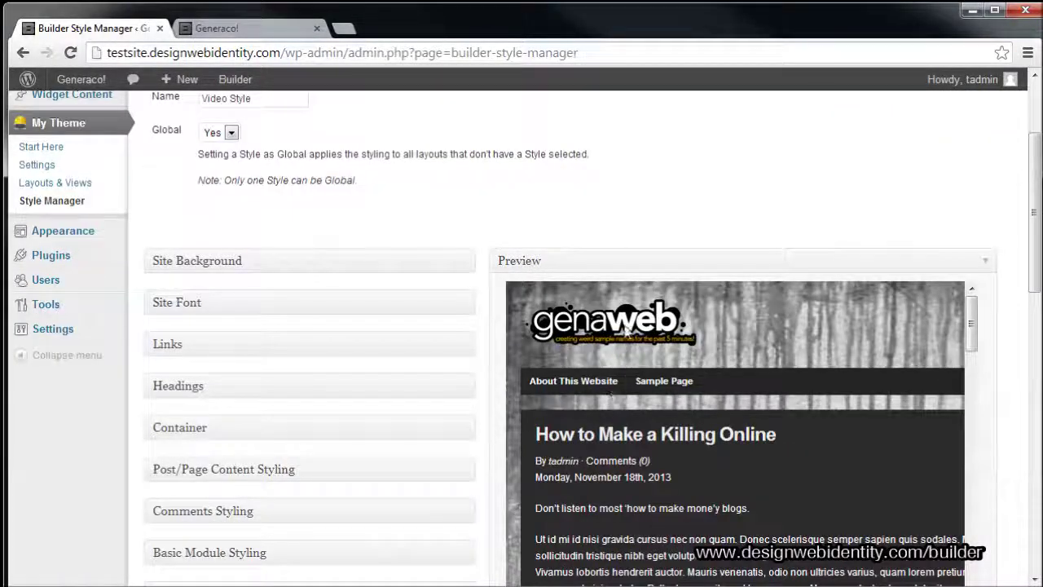
- Open Layouts & Views in a new browser tab beside the style editor and edit the Right Sidebar layout
{"action": "right_click", "coordinate": [65, 189]}
{"action": "left_click", "coordinate": [179, 196]}
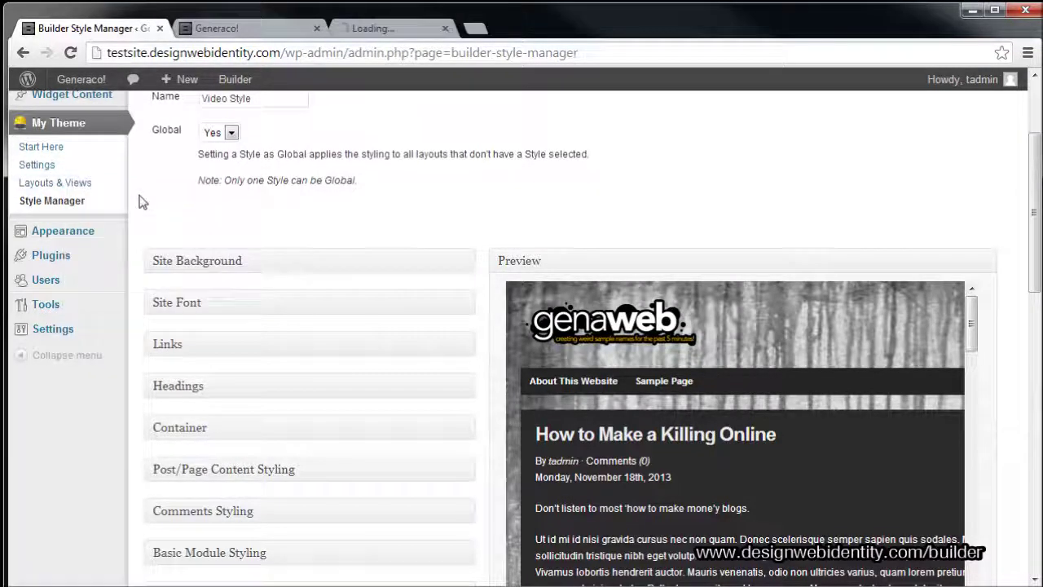
{"action": "left_click_drag", "start_coordinate": [407, 35], "coordinate": [256, 34]}
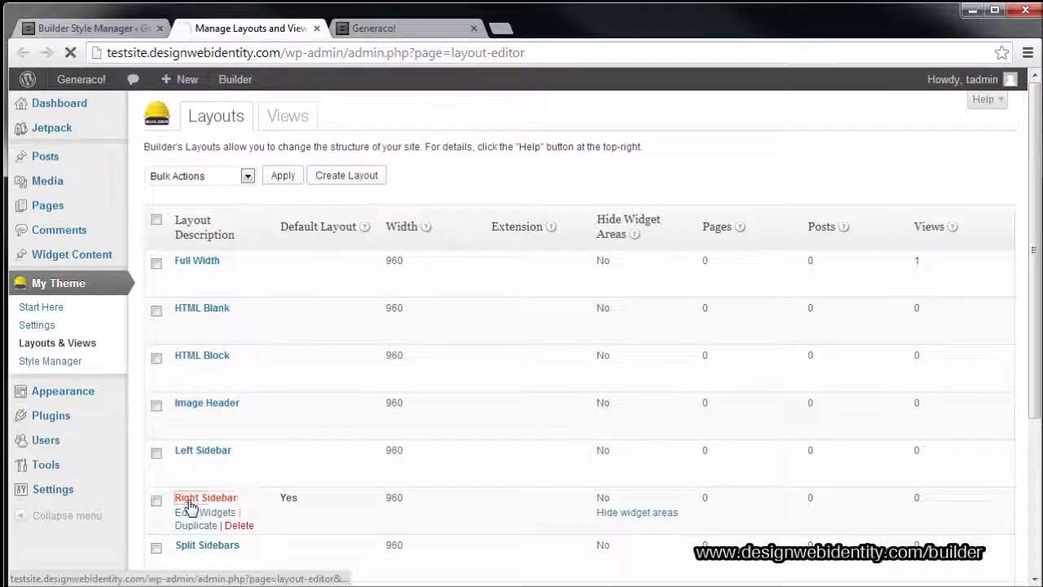
{"action": "left_click", "coordinate": [336, 404]}
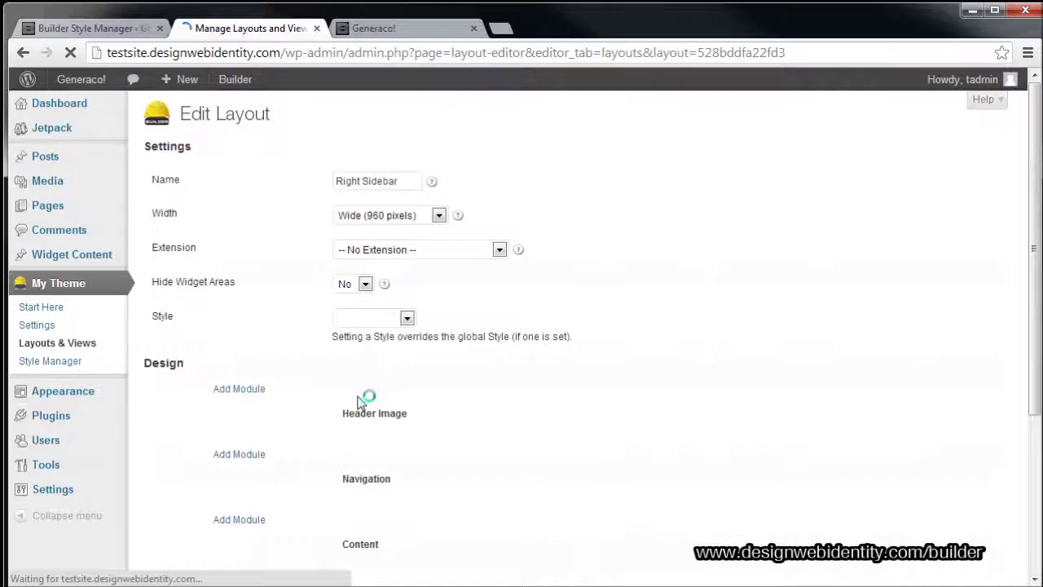
- Remove the Navigation module below the header image and add a Pages Navigation module above it
{"action": "scroll", "coordinate": [326, 365], "scroll_direction": "down", "scroll_amount": 3}
{"action": "scroll", "coordinate": [361, 404], "scroll_direction": "up", "scroll_amount": 1}
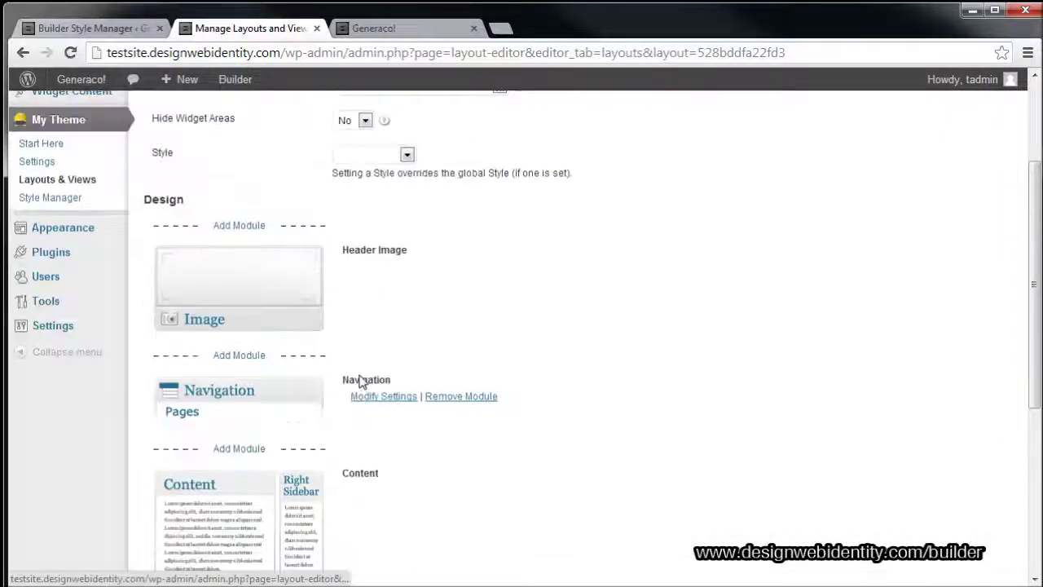
{"action": "left_click", "coordinate": [462, 397]}
{"action": "left_click", "coordinate": [221, 227]}
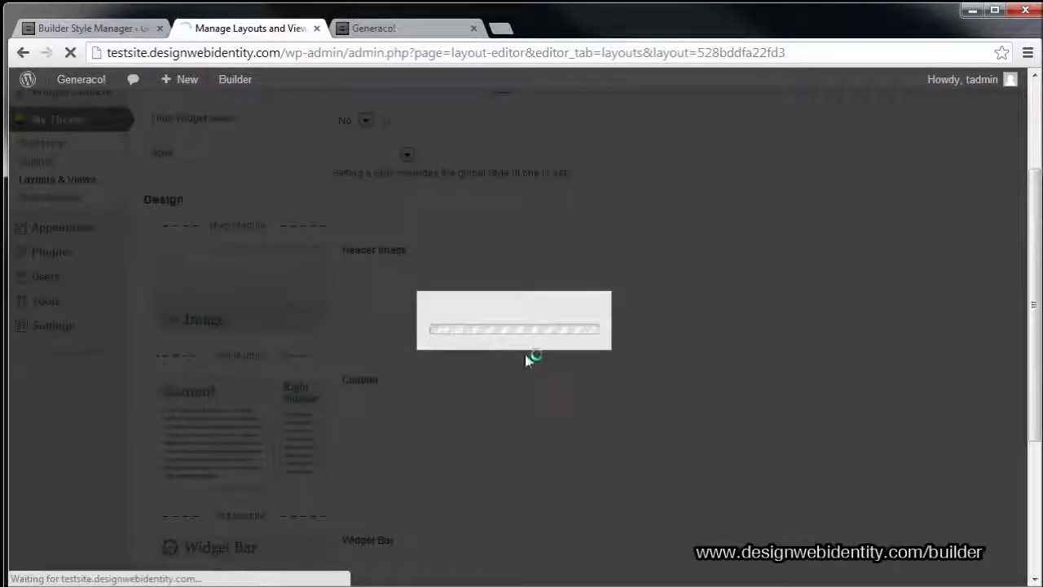
{"action": "left_click", "coordinate": [272, 379]}
{"action": "left_click", "coordinate": [493, 461]}
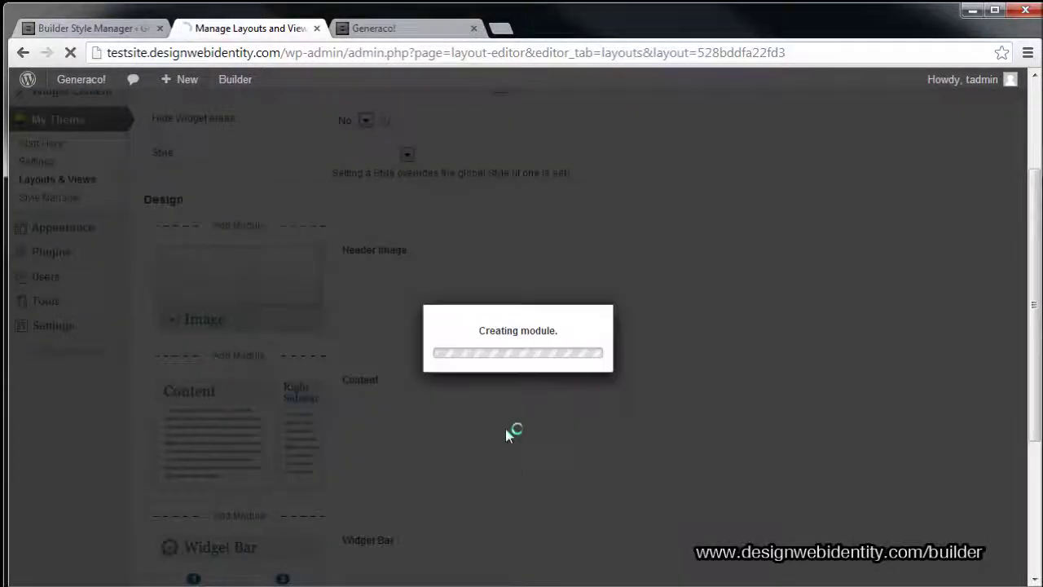
{"action": "left_click", "coordinate": [498, 402]}
{"action": "left_click", "coordinate": [407, 468]}
{"action": "left_click", "coordinate": [497, 439]}
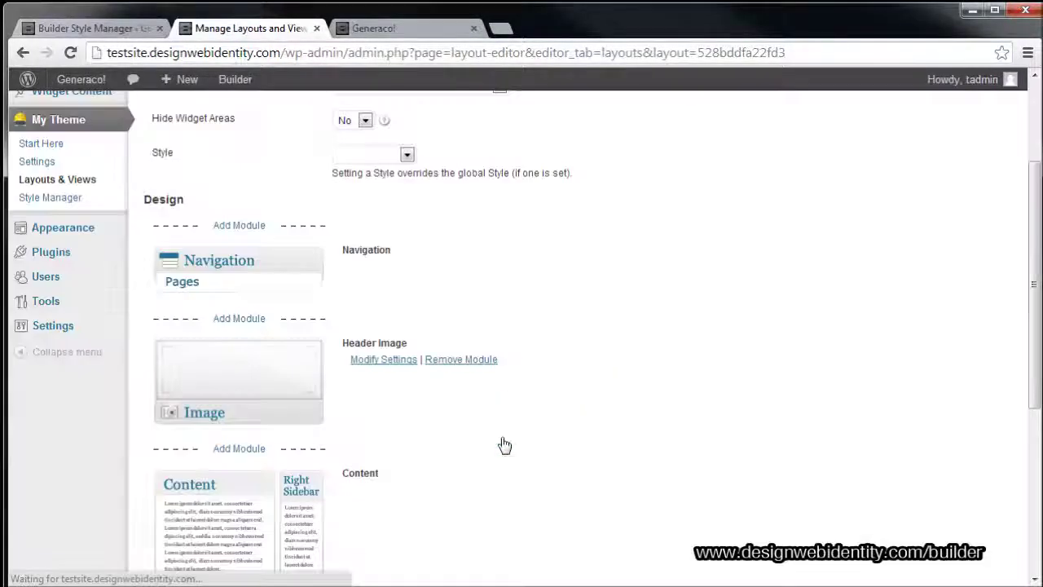
- Replace the Header Image module's picture with logo_banner.jpg and save the layout, keeping it open for editing
{"action": "left_click", "coordinate": [395, 361]}
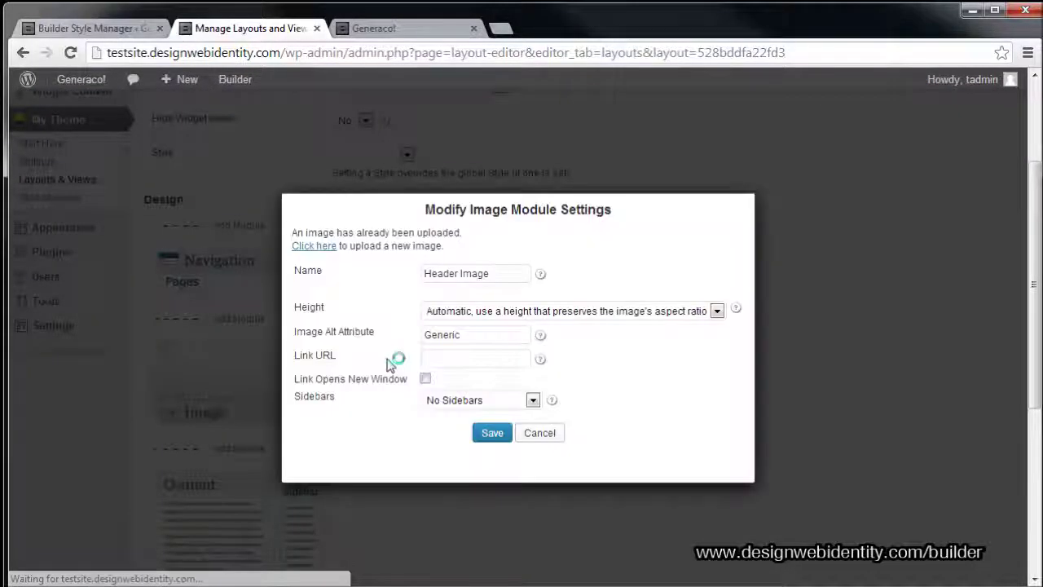
{"action": "left_click", "coordinate": [315, 246]}
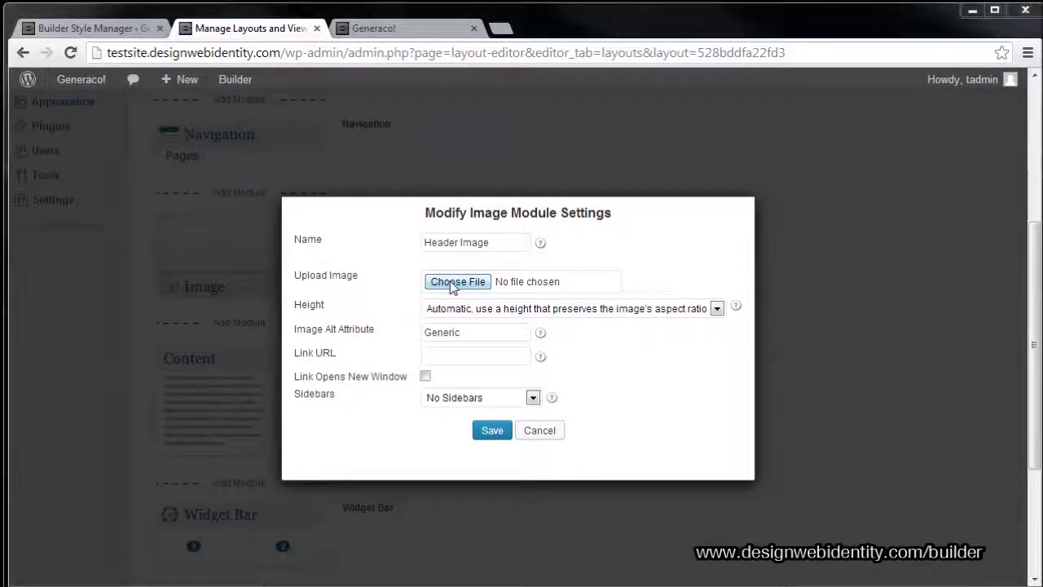
{"action": "left_click", "coordinate": [453, 282]}
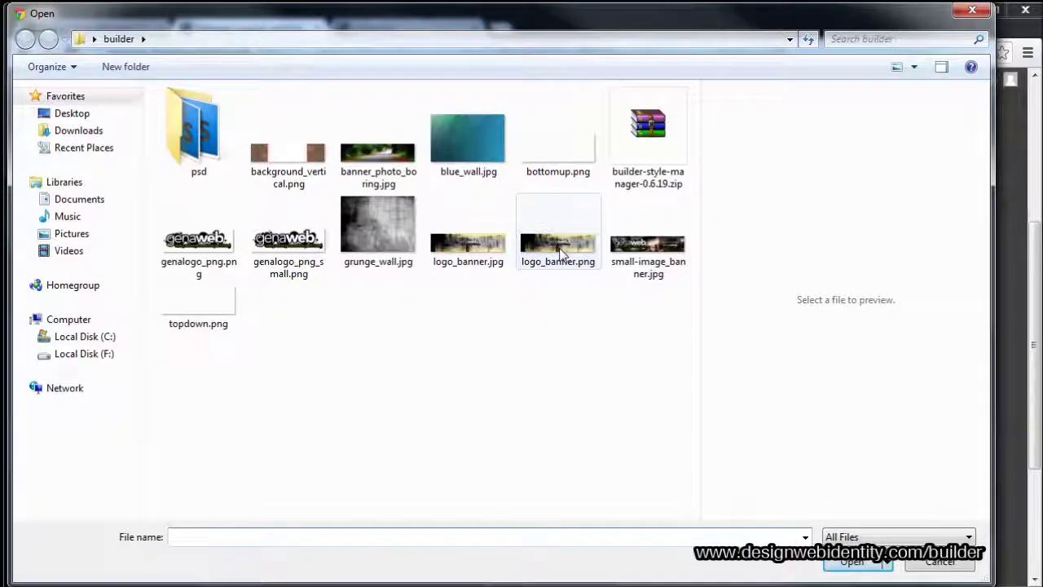
{"action": "left_click", "coordinate": [561, 256]}
{"action": "left_click", "coordinate": [470, 268]}
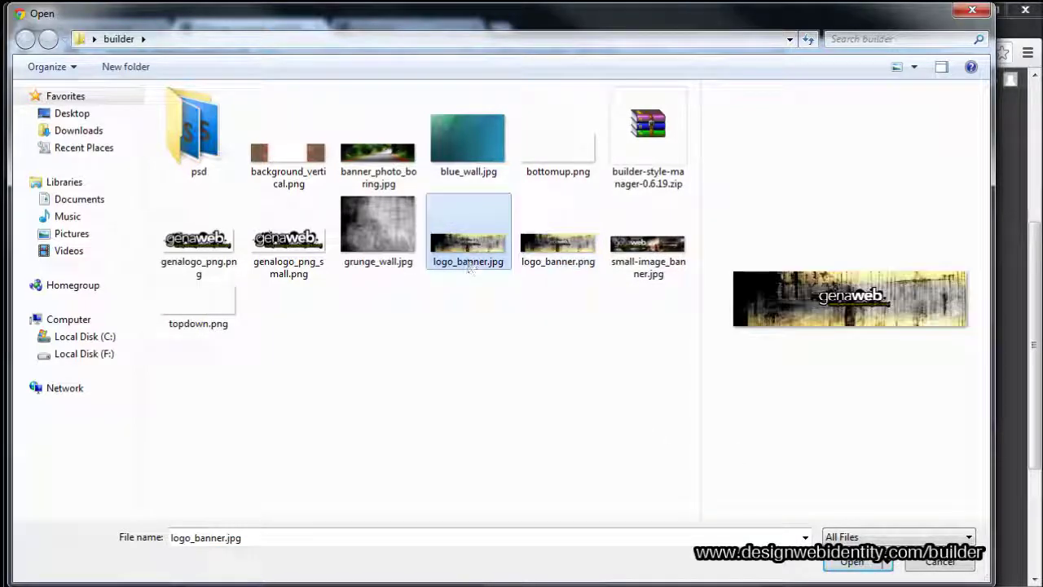
{"action": "left_click", "coordinate": [854, 564]}
{"action": "left_click", "coordinate": [493, 431]}
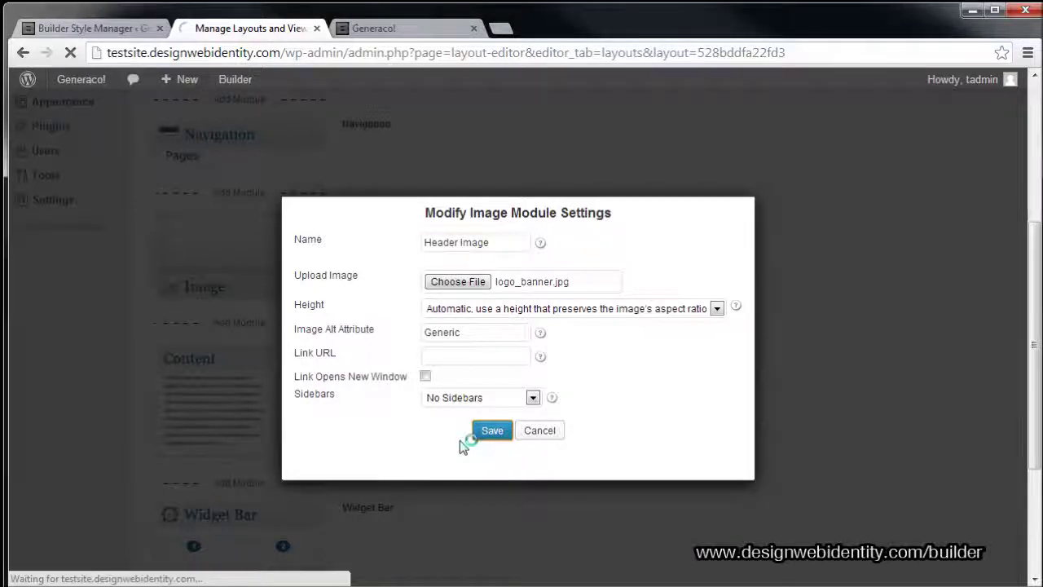
{"action": "scroll", "coordinate": [456, 448], "scroll_direction": "down", "scroll_amount": 3}
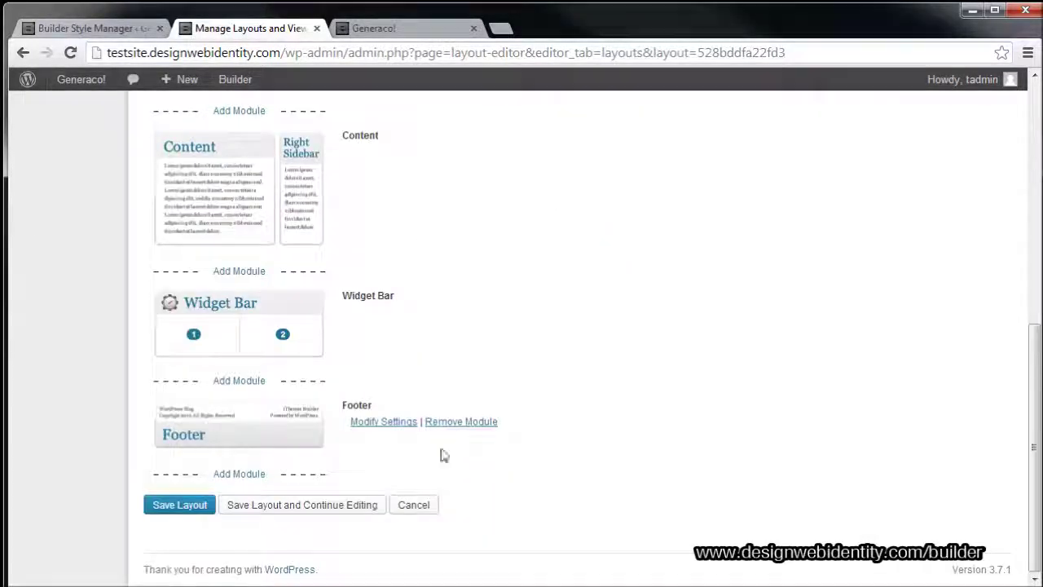
{"action": "left_click", "coordinate": [285, 507]}
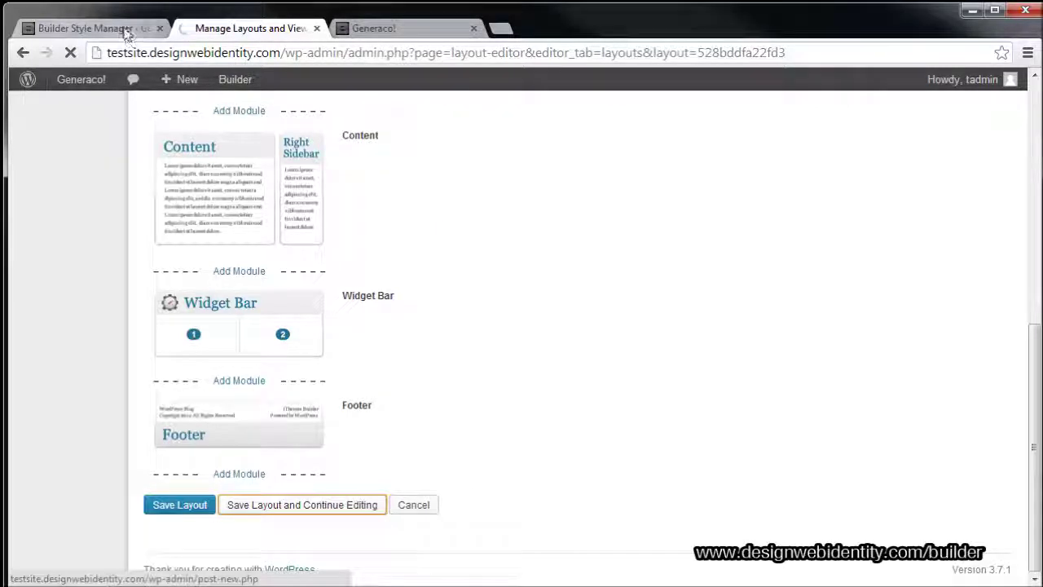
- Reload the live site to check the header banner and the navigation bar's position
{"action": "left_click", "coordinate": [93, 28]}
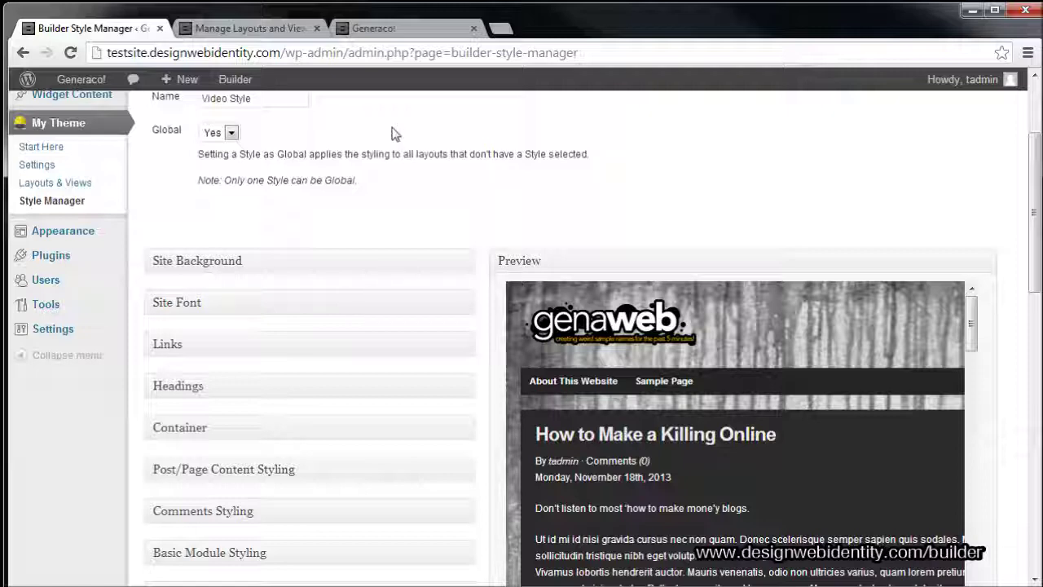
{"action": "left_click", "coordinate": [383, 33]}
{"action": "key", "text": "F5"}
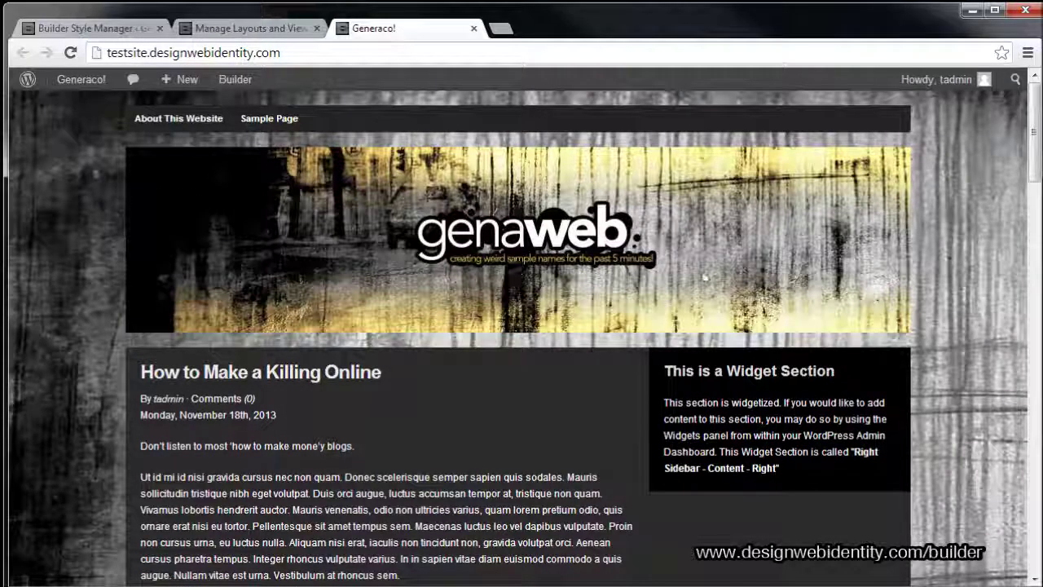
- Look through the whole live home page, from the header banner down to the widget bar and footer
{"action": "scroll", "coordinate": [1002, 517], "scroll_direction": "down", "scroll_amount": 20}
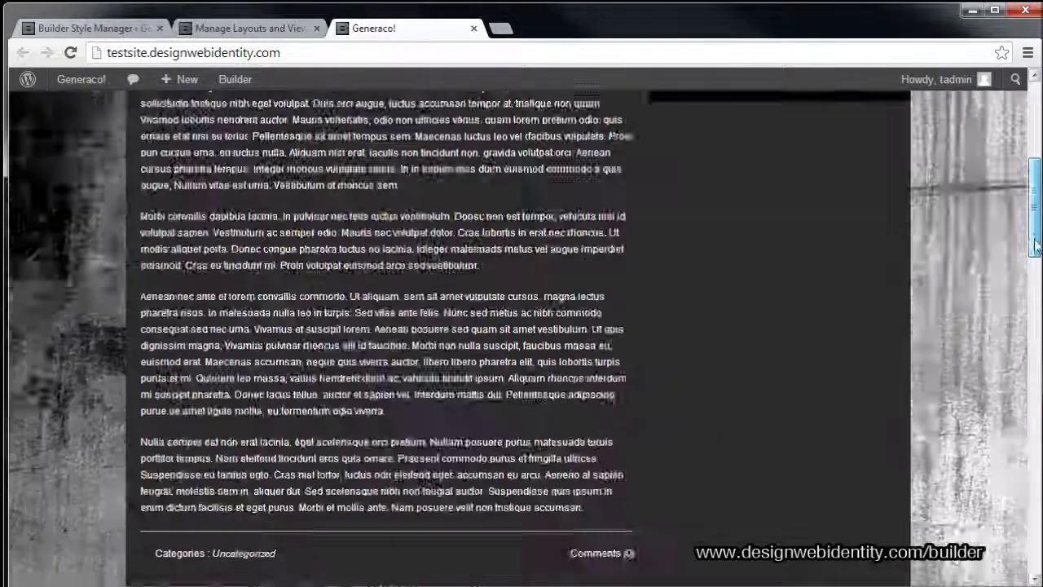
{"action": "scroll", "coordinate": [999, 509], "scroll_direction": "down", "scroll_amount": 2}
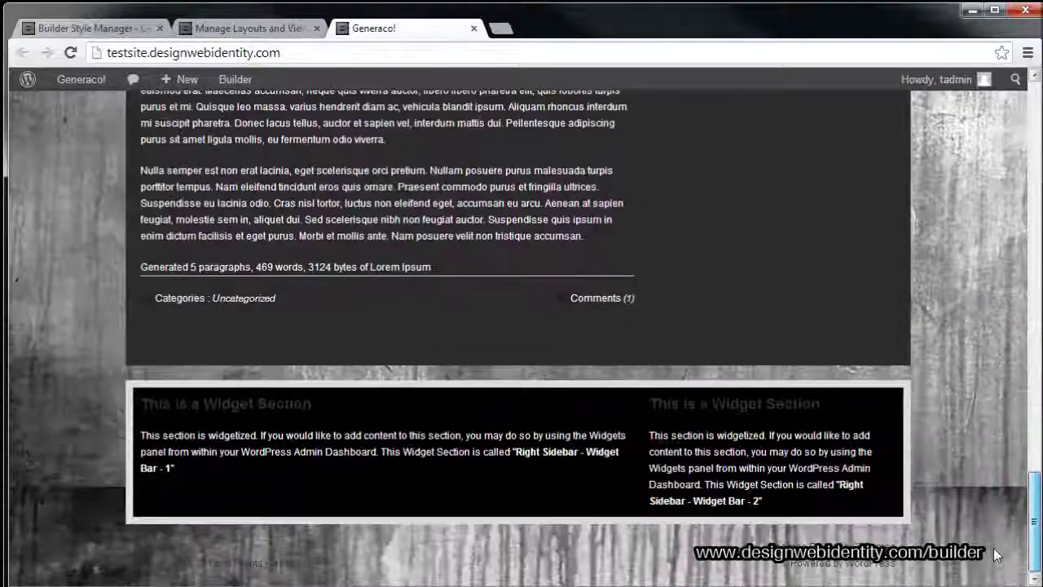
{"action": "scroll", "coordinate": [991, 537], "scroll_direction": "up", "scroll_amount": 1}
{"action": "scroll", "coordinate": [990, 516], "scroll_direction": "down", "scroll_amount": 1}
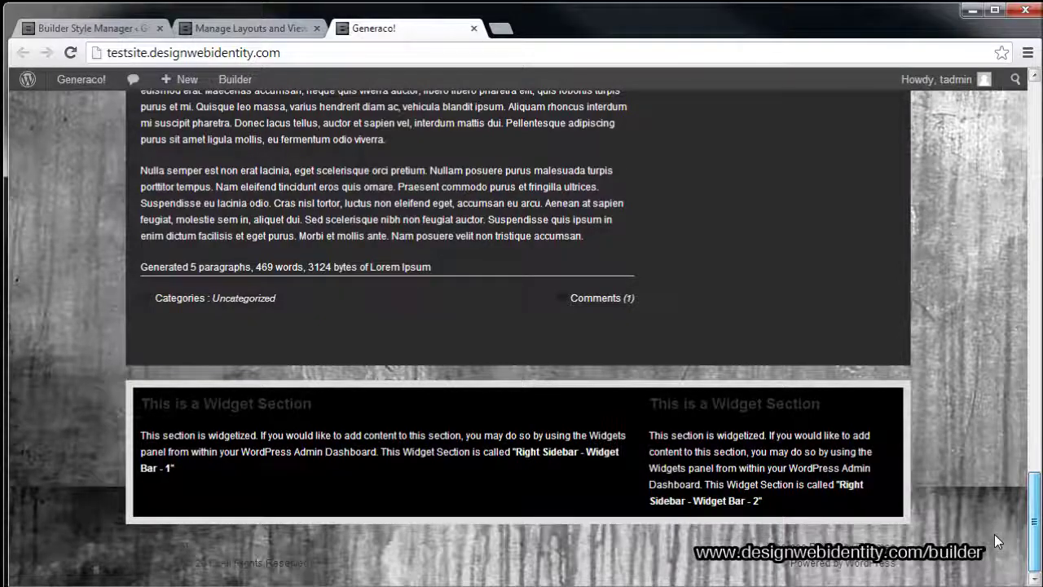
{"action": "scroll", "coordinate": [996, 521], "scroll_direction": "up", "scroll_amount": 15}
{"action": "scroll", "coordinate": [990, 215], "scroll_direction": "up", "scroll_amount": 10}
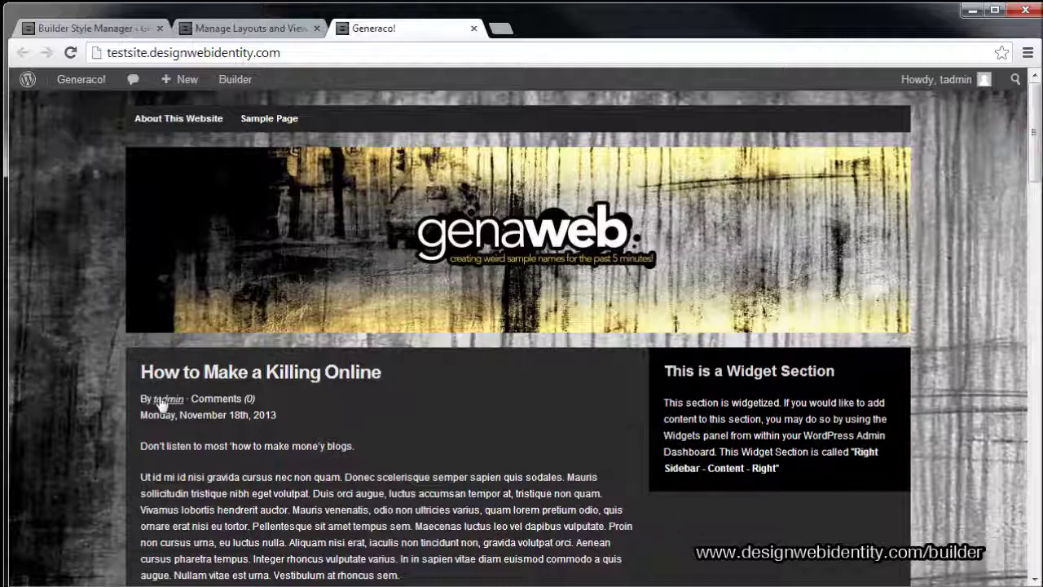
- Set the Right Sidebar layout's extension to Teasers Layout - Image Left and save the layout, keeping it open for editing
{"action": "left_click", "coordinate": [275, 36]}
{"action": "scroll", "coordinate": [318, 500], "scroll_direction": "down", "scroll_amount": 5}
{"action": "scroll", "coordinate": [436, 271], "scroll_direction": "up", "scroll_amount": 5}
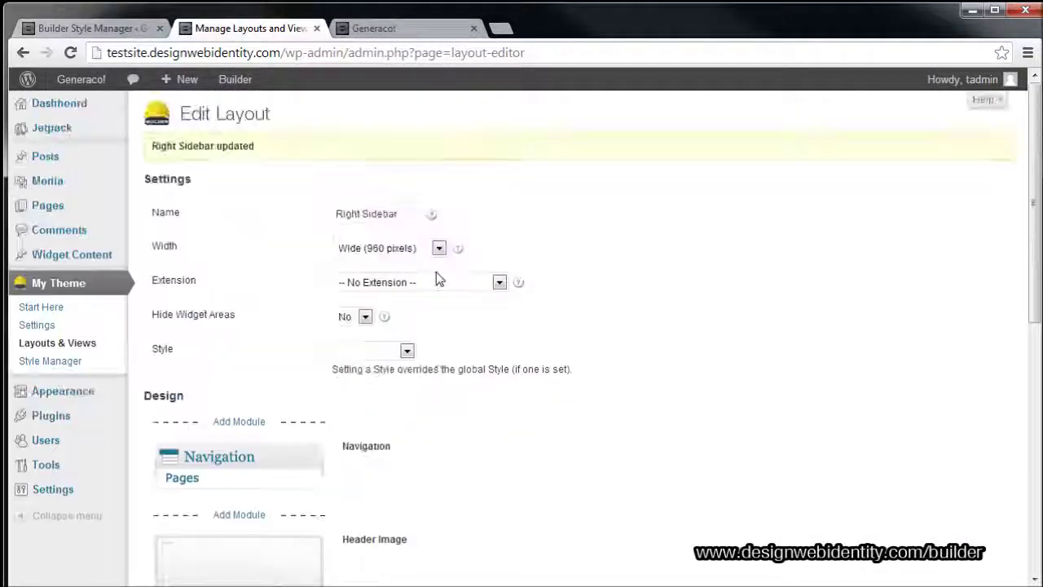
{"action": "left_click", "coordinate": [410, 283]}
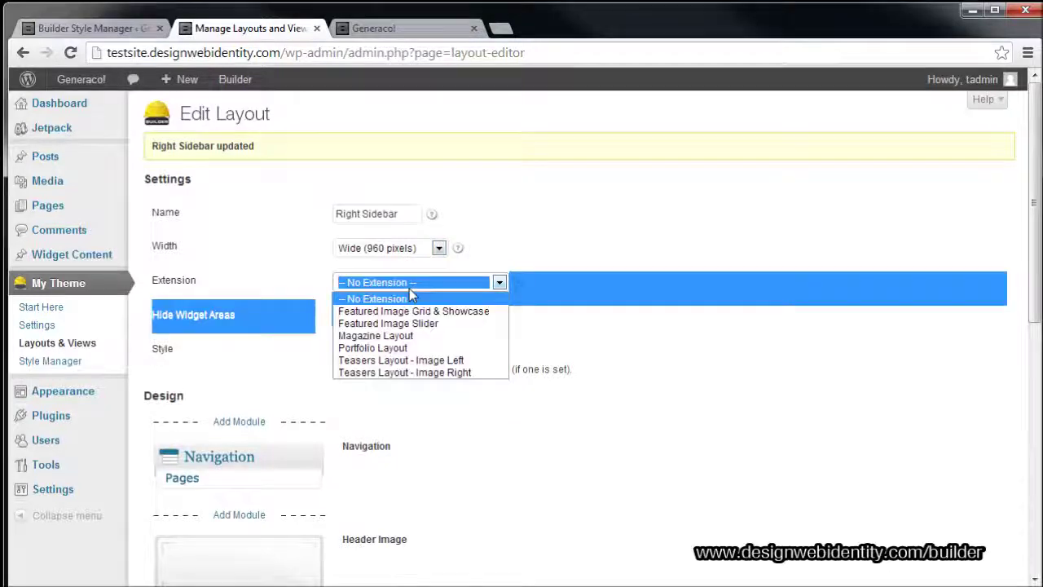
{"action": "left_click", "coordinate": [404, 361]}
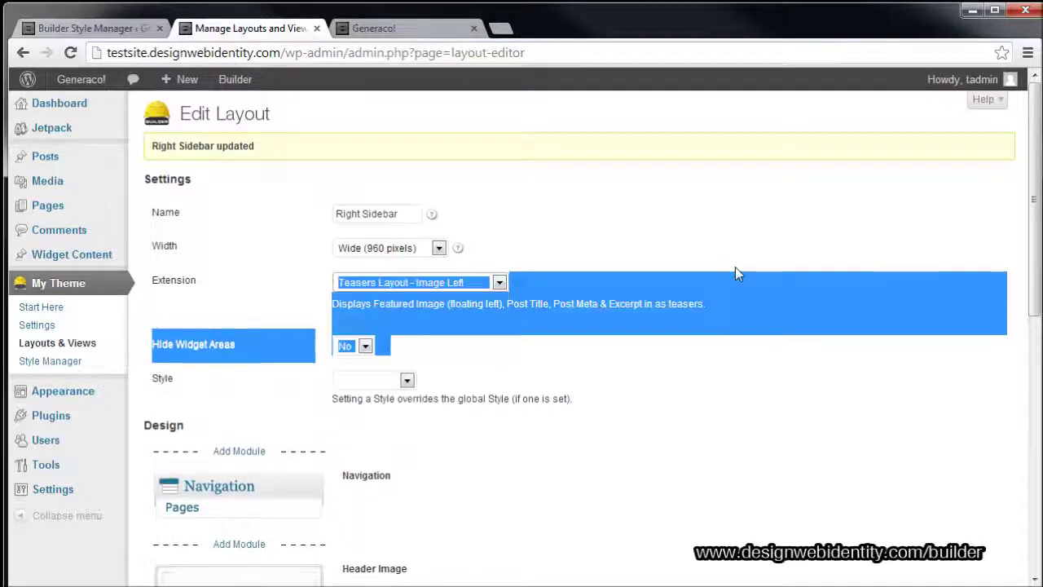
{"action": "left_click", "coordinate": [482, 285]}
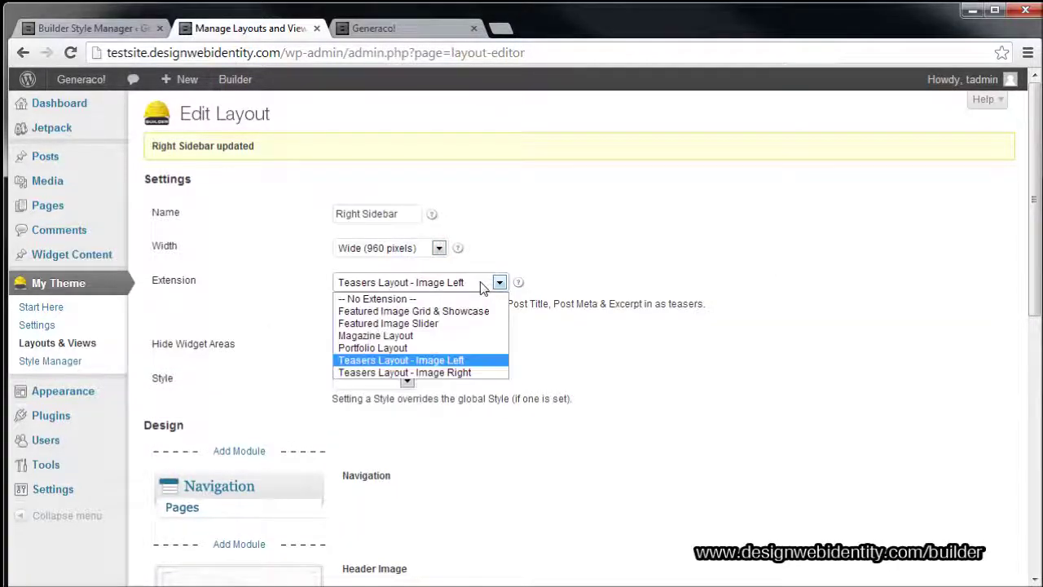
{"action": "left_click", "coordinate": [435, 360]}
{"action": "left_click_drag", "start_coordinate": [1033, 146], "coordinate": [1033, 379]}
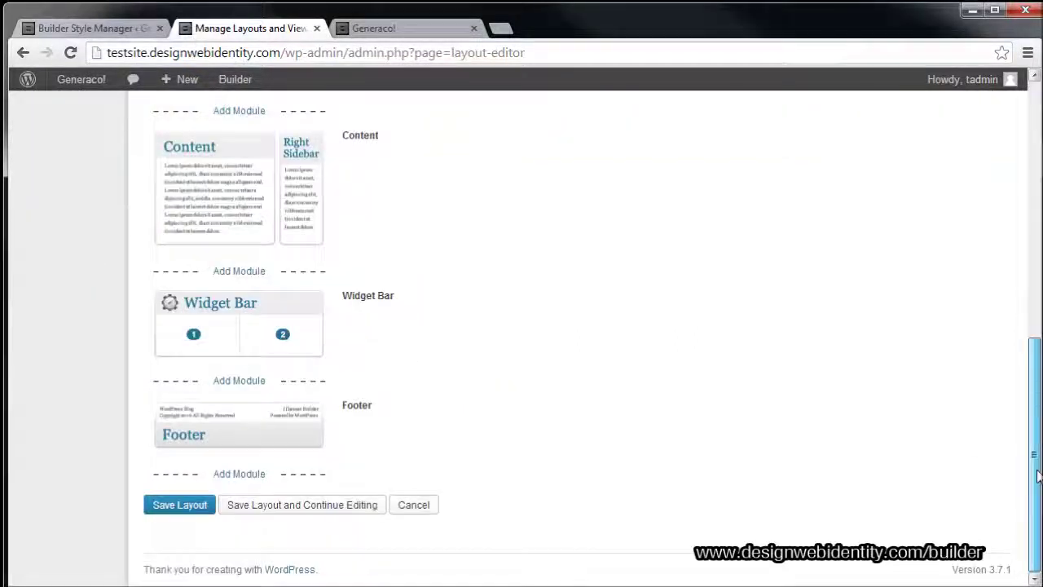
{"action": "left_click", "coordinate": [327, 504]}
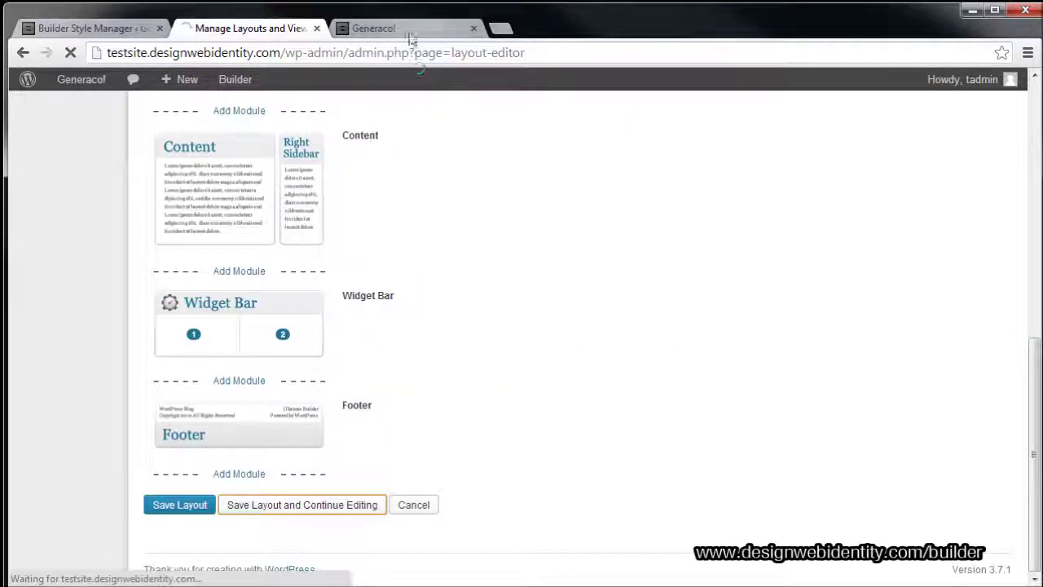
- Reload the live site and check how the posts appear as teasers with featured images
{"action": "left_click", "coordinate": [411, 32]}
{"action": "key", "text": "F5"}
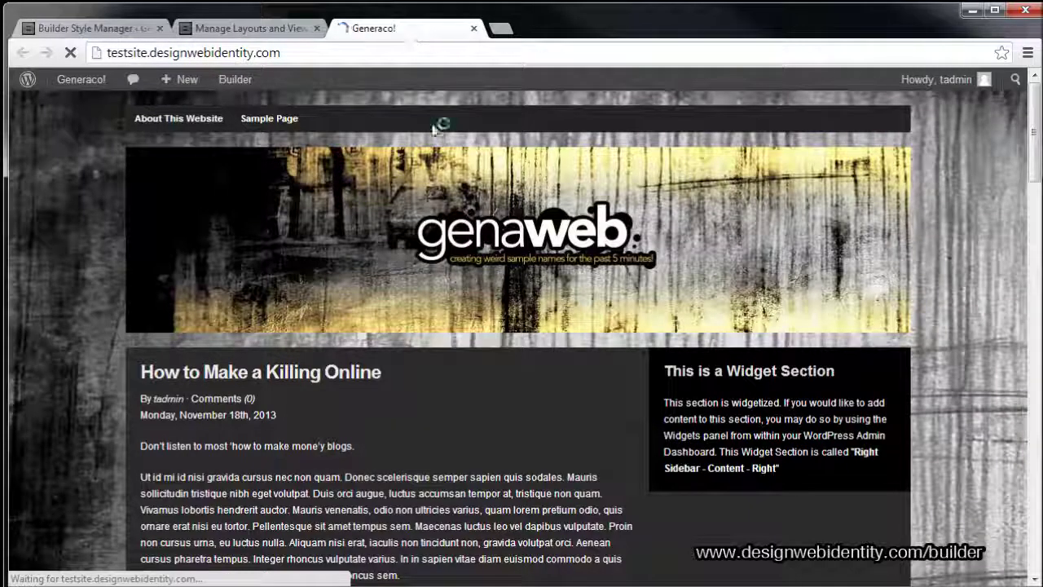
{"action": "scroll", "coordinate": [487, 400], "scroll_direction": "down", "scroll_amount": 2}
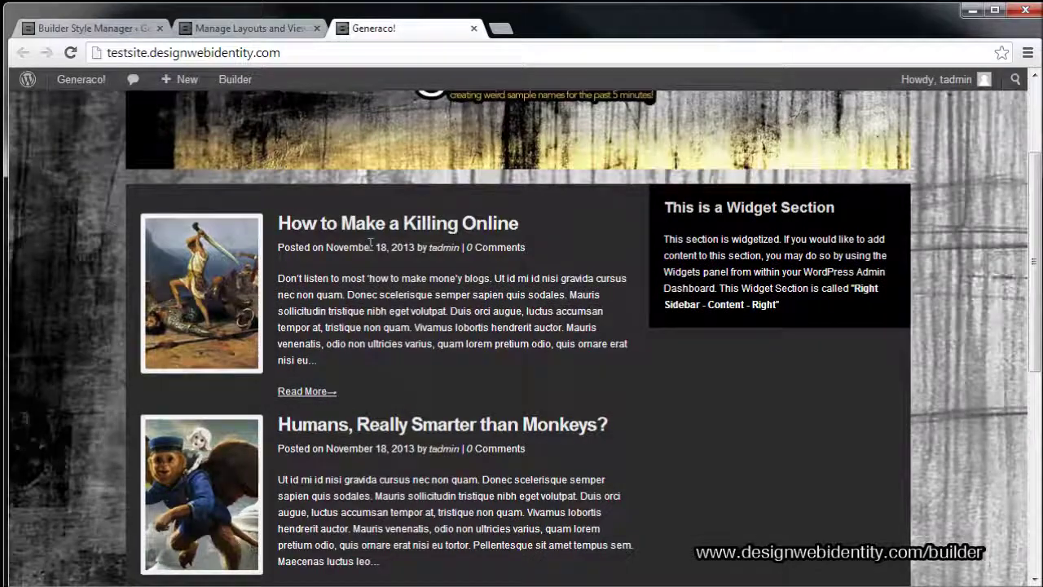
{"action": "scroll", "coordinate": [388, 299], "scroll_direction": "down", "scroll_amount": 2}
{"action": "scroll", "coordinate": [258, 386], "scroll_direction": "up", "scroll_amount": 6}
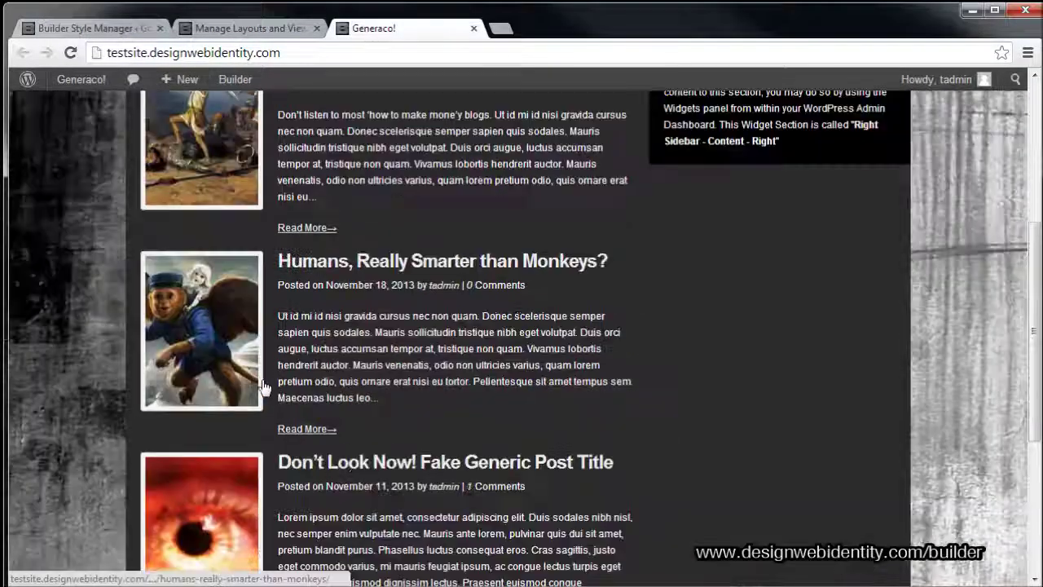